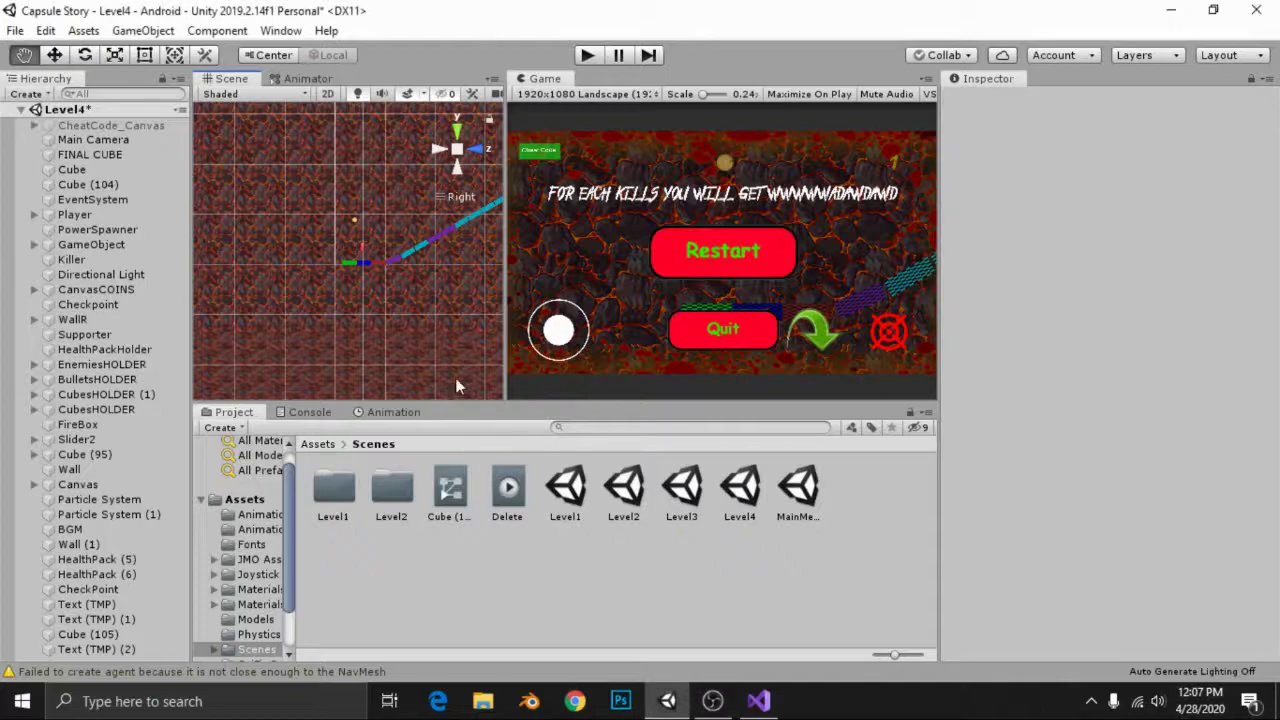
- Maximize the Scene view, pan across Level4, and enter Play mode
{"action": "key", "text": "shift+space"}
{"action": "scroll", "coordinate": [769, 339], "scroll_direction": "up", "scroll_amount": 5}
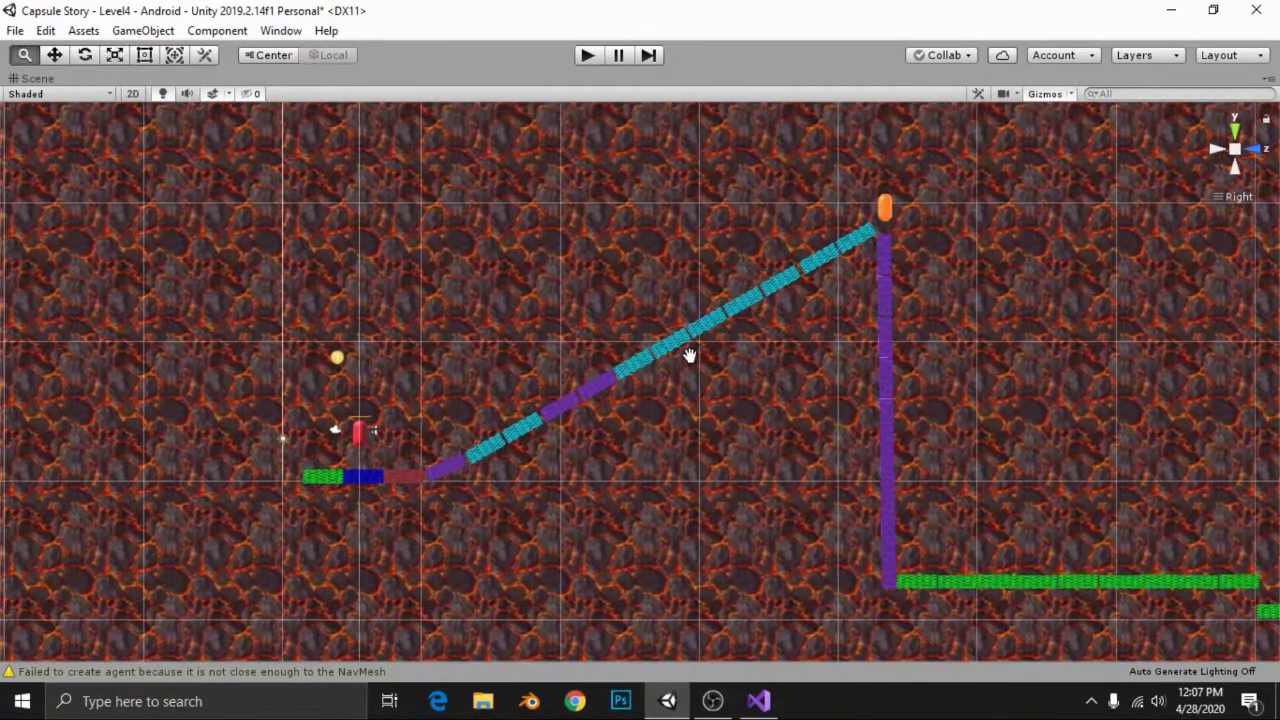
{"action": "middle_click_drag", "start_coordinate": [769, 339], "coordinate": [748, 355]}
{"action": "key", "text": "ctrl+p"}
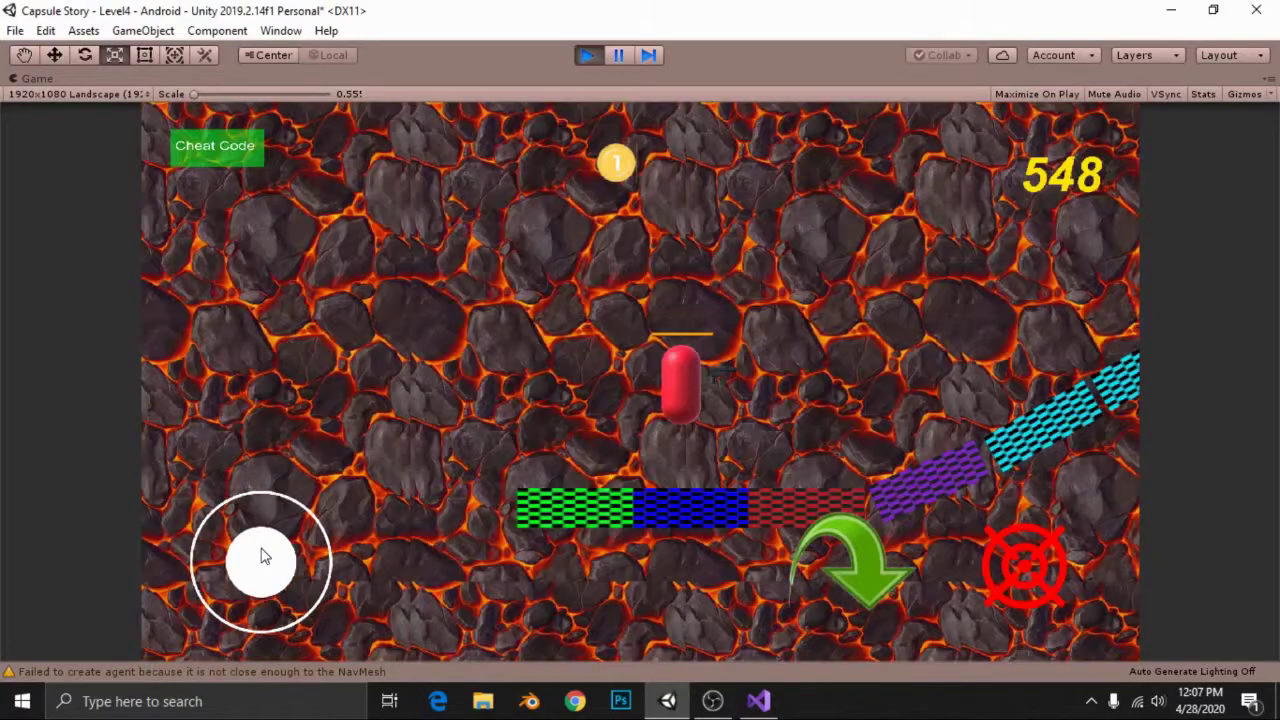
- Steer the capsule right and left twice along the coloured platforms and ramp with the joystick
{"action": "left_click_drag", "start_coordinate": [263, 557], "coordinate": [1252, 524]}
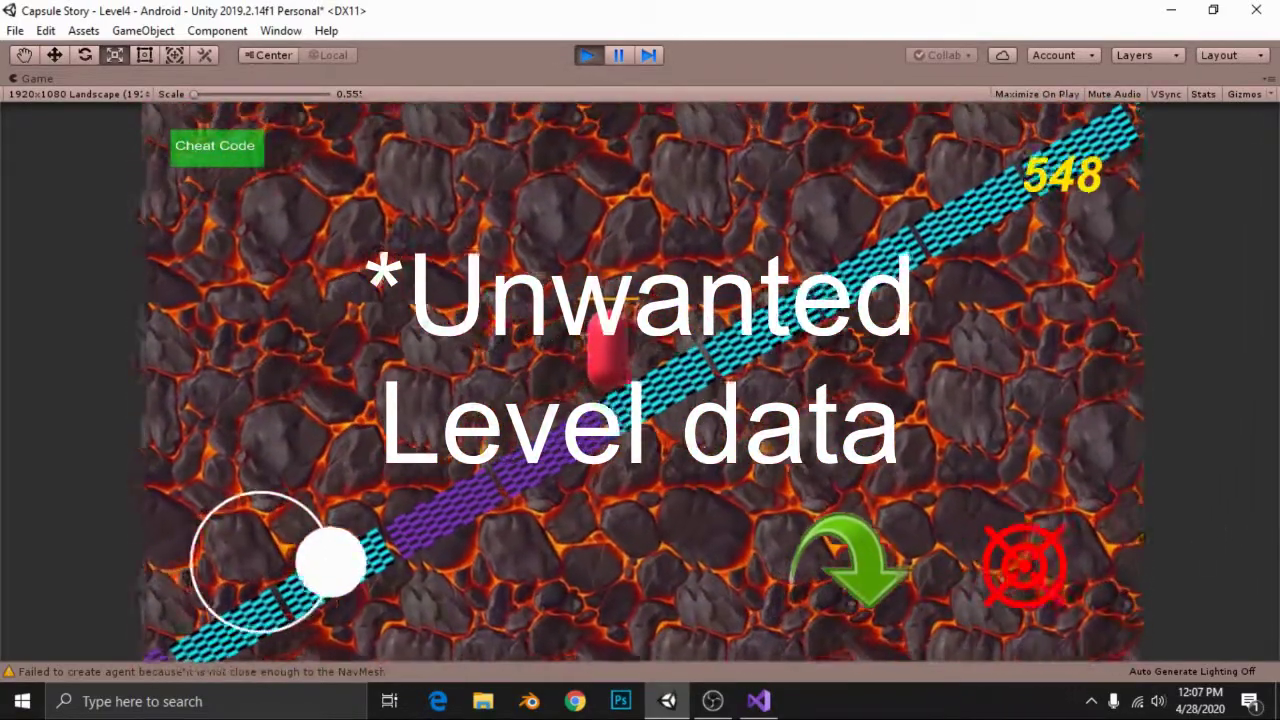
{"action": "left_click_drag", "start_coordinate": [1252, 524], "coordinate": [30, 708]}
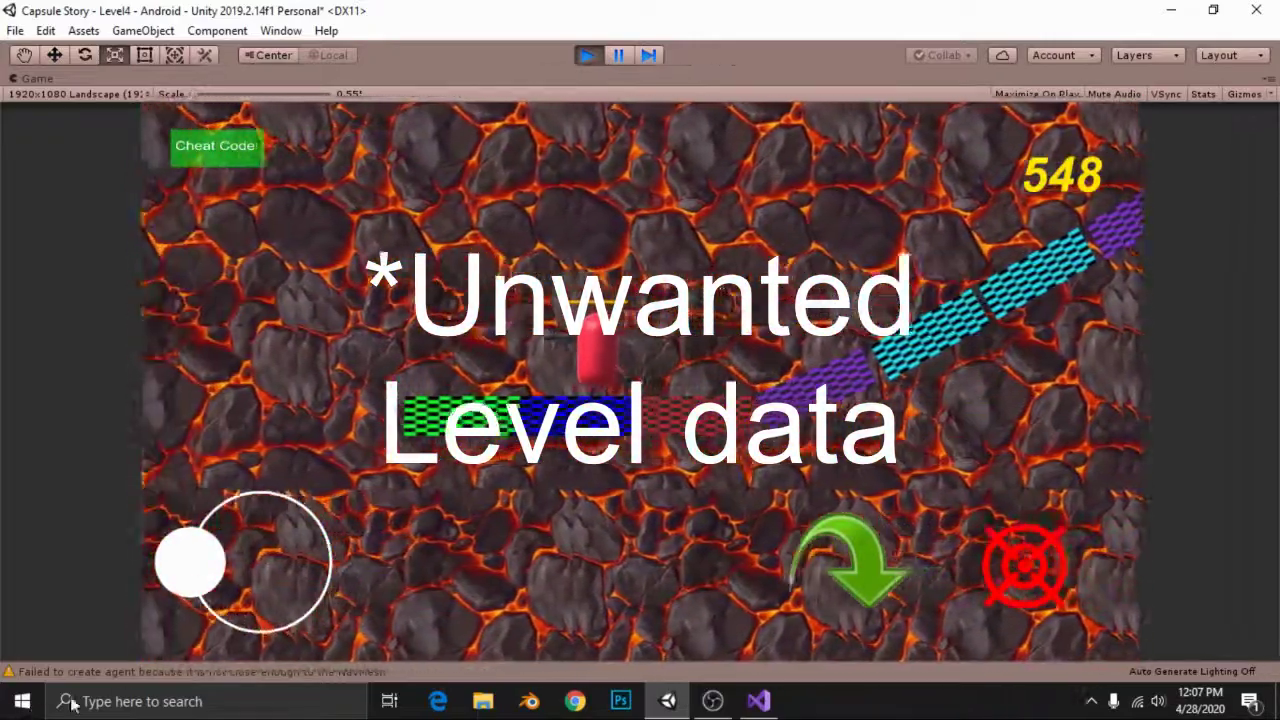
{"action": "left_click_drag", "start_coordinate": [30, 708], "coordinate": [972, 673]}
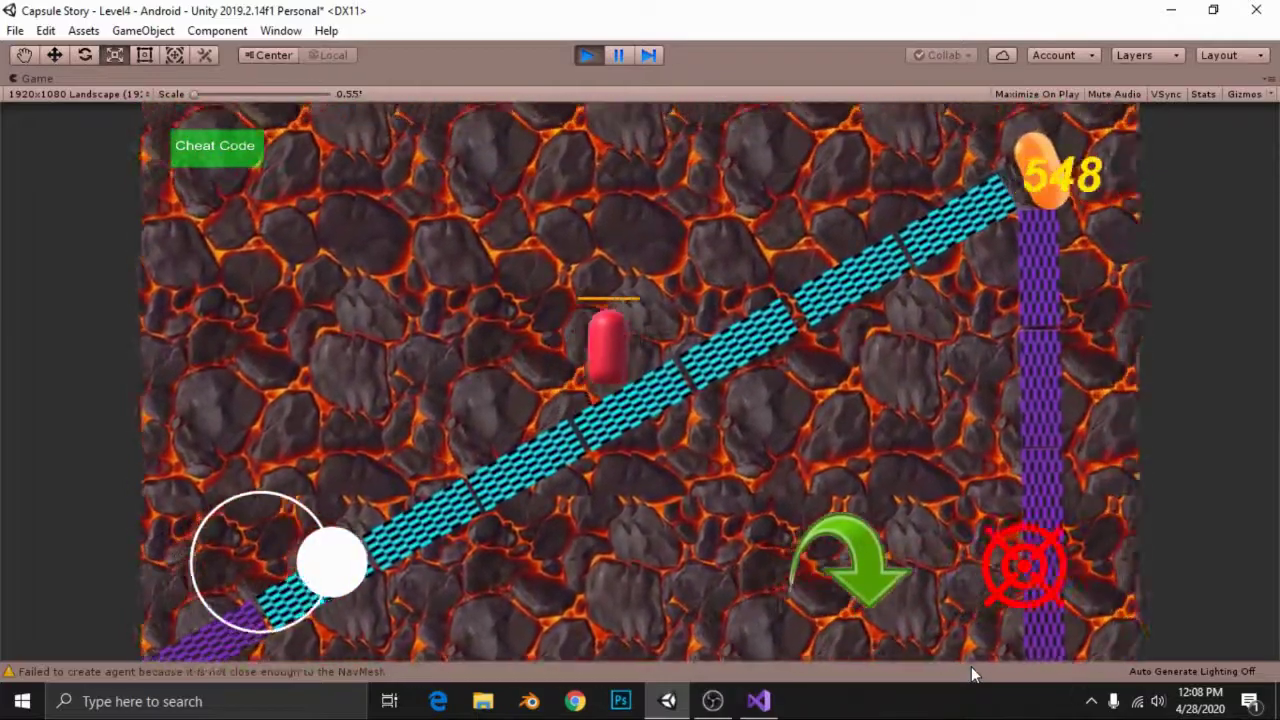
{"action": "left_click_drag", "start_coordinate": [971, 666], "coordinate": [30, 708]}
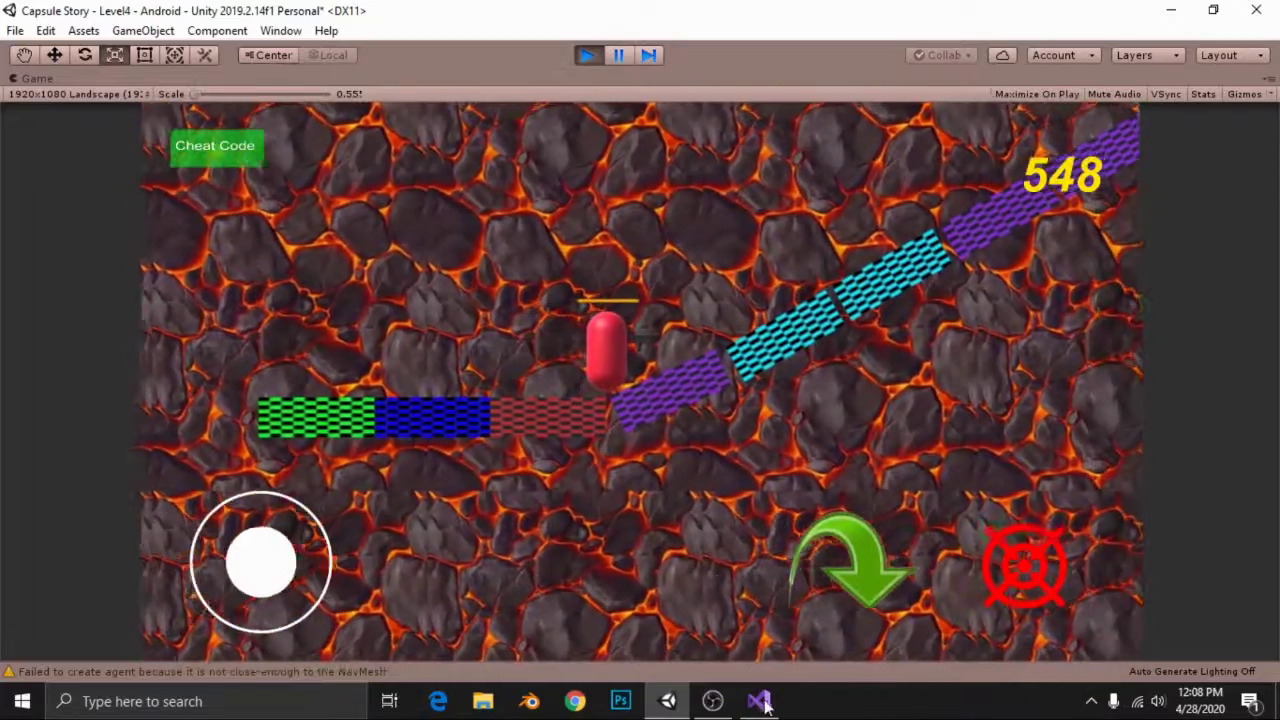
{"action": "left_click", "coordinate": [588, 55]}
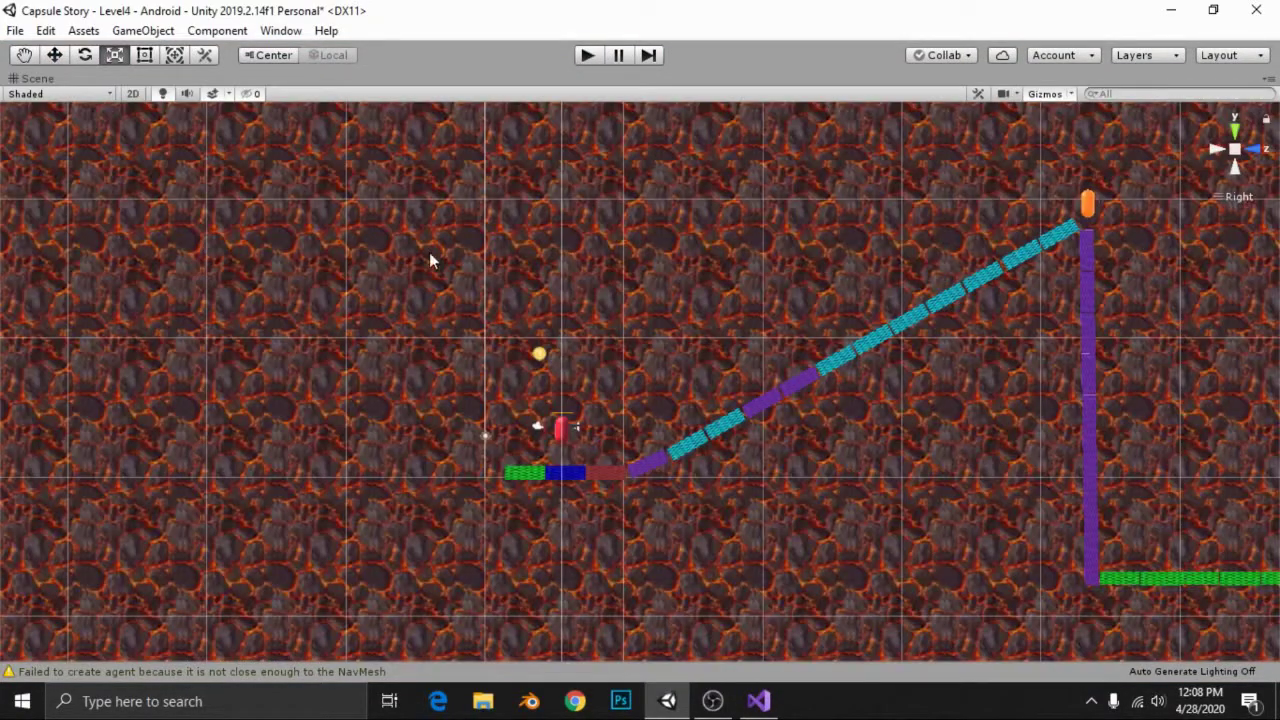
{"action": "scroll", "coordinate": [871, 371], "scroll_direction": "down", "scroll_amount": 2}
{"action": "mouse_move", "coordinate": [897, 371]}
{"action": "left_mouse_down"}
{"action": "mouse_move", "coordinate": [606, 354]}
{"action": "mouse_move", "coordinate": [500, 380]}
{"action": "mouse_move", "coordinate": [329, 466]}
{"action": "mouse_move", "coordinate": [251, 460]}
{"action": "mouse_move", "coordinate": [616, 410]}
{"action": "left_mouse_up"}
{"action": "scroll", "coordinate": [616, 410], "scroll_direction": "down", "scroll_amount": 5}
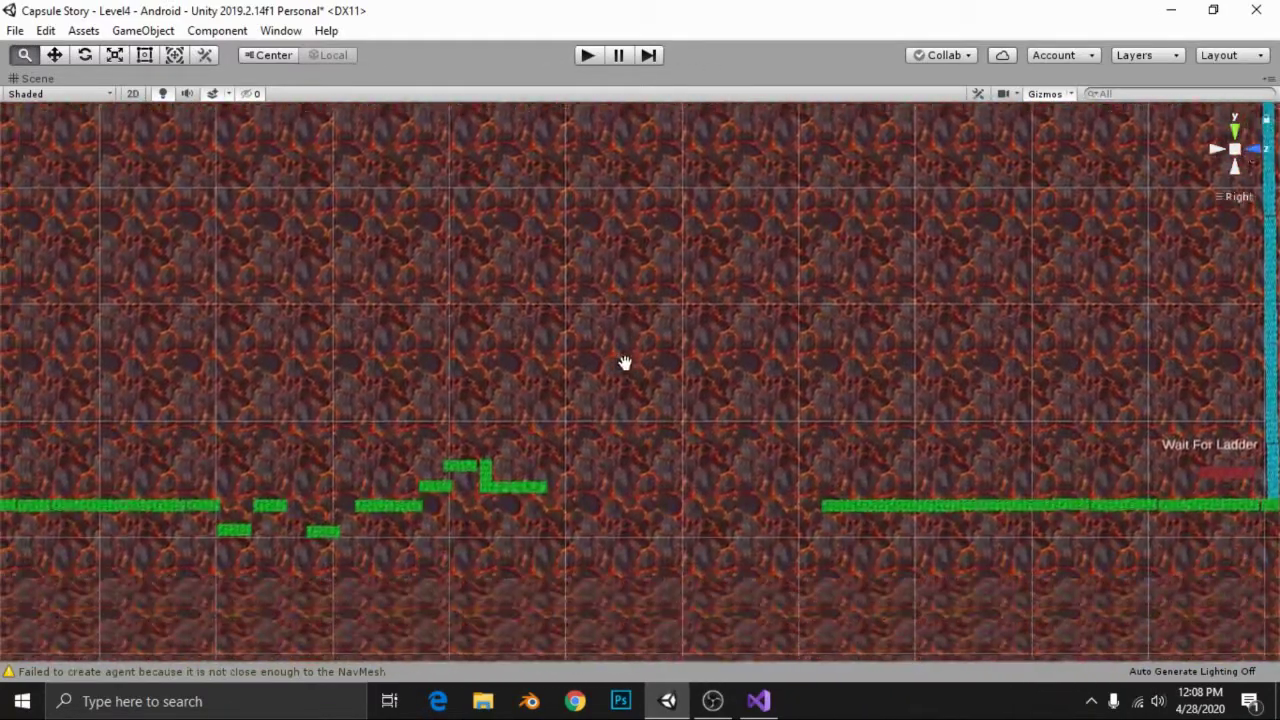
{"action": "middle_click_drag", "start_coordinate": [626, 363], "coordinate": [931, 366]}
{"action": "scroll", "coordinate": [756, 405], "scroll_direction": "up", "scroll_amount": 5}
{"action": "scroll", "coordinate": [763, 403], "scroll_direction": "up", "scroll_amount": 3}
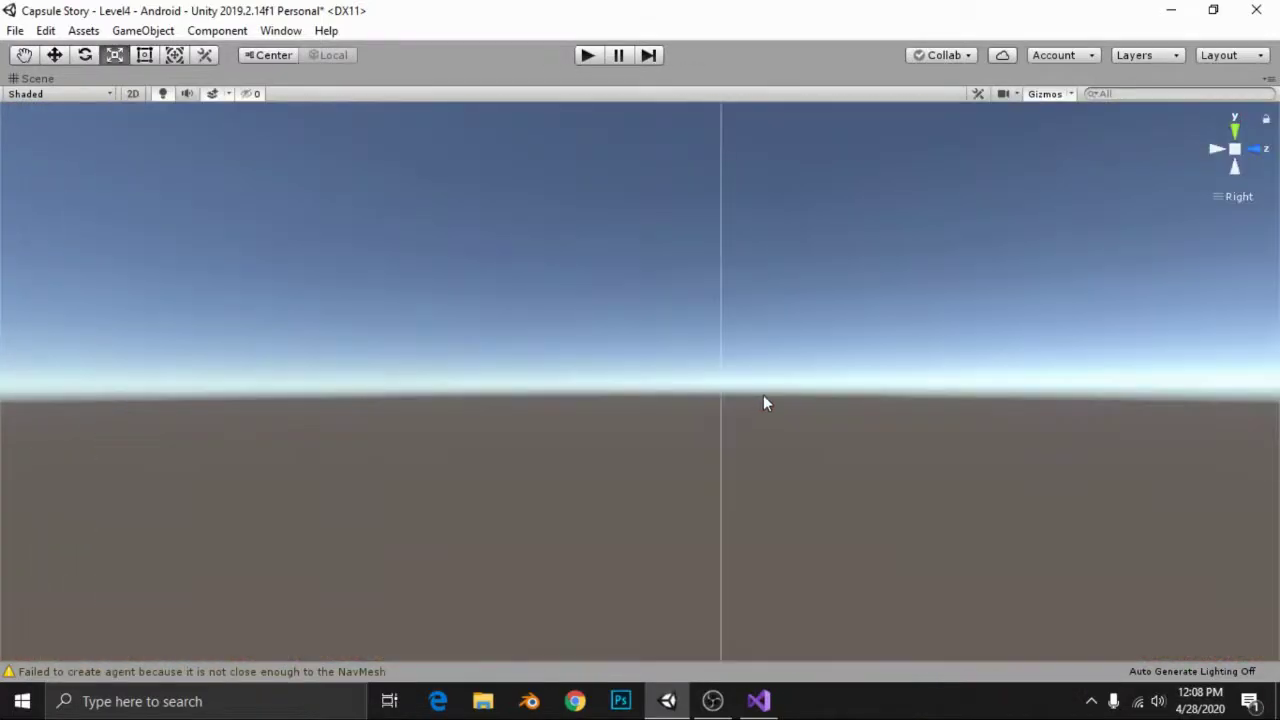
{"action": "scroll", "coordinate": [763, 403], "scroll_direction": "down", "scroll_amount": 3}
{"action": "scroll", "coordinate": [763, 403], "scroll_direction": "down", "scroll_amount": 3}
{"action": "mouse_move", "coordinate": [975, 303]}
{"action": "middle_mouse_down"}
{"action": "mouse_move", "coordinate": [675, 426]}
{"action": "mouse_move", "coordinate": [660, 446]}
{"action": "middle_mouse_up"}
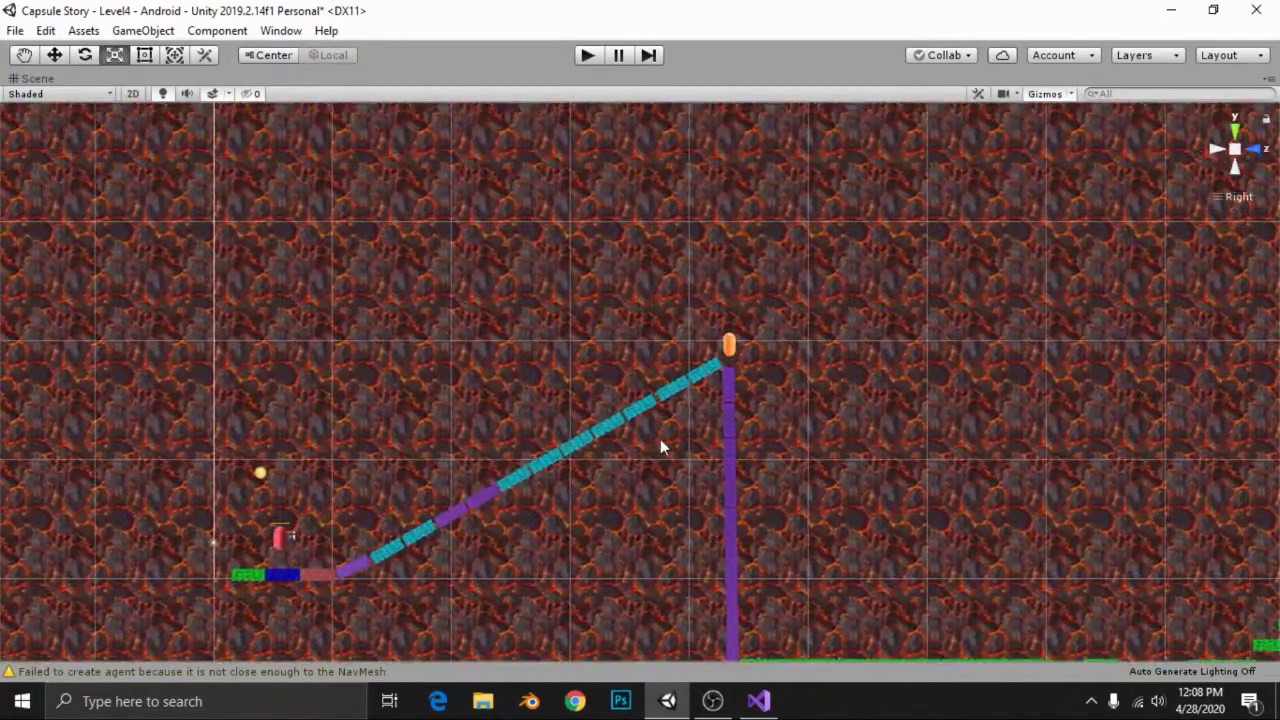
{"action": "scroll", "coordinate": [366, 466], "scroll_direction": "up", "scroll_amount": 5}
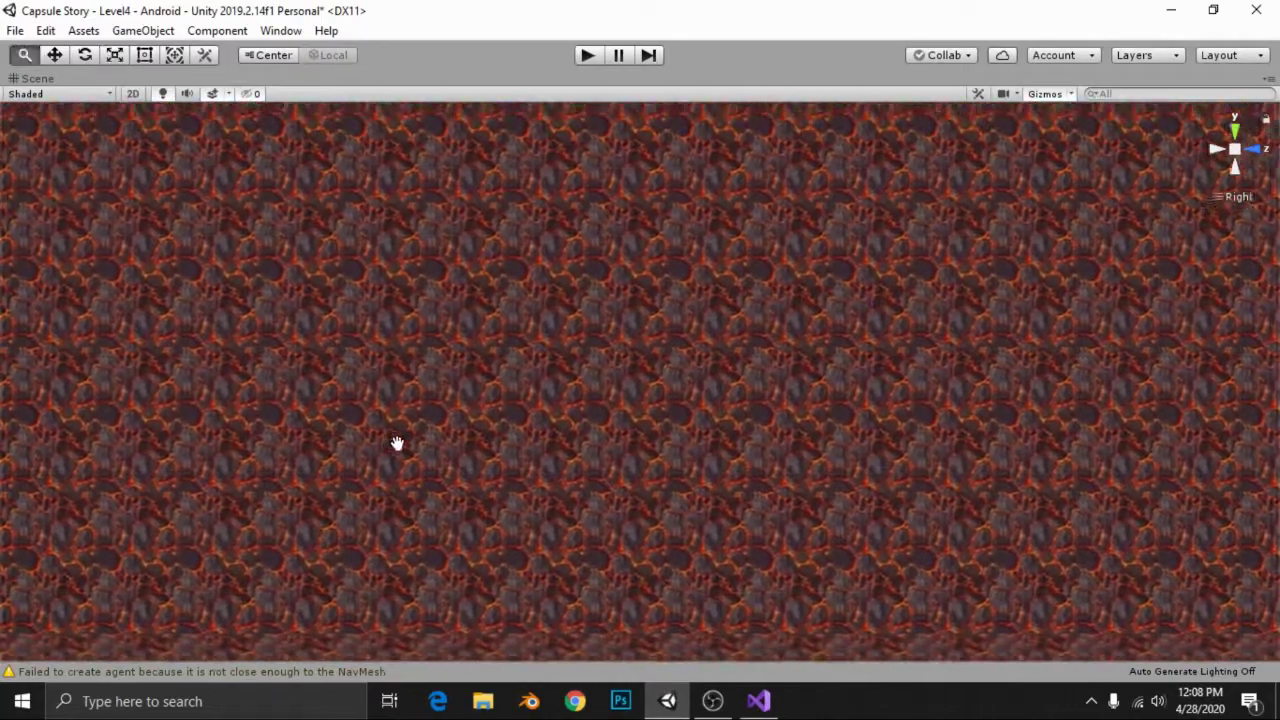
{"action": "middle_click_drag", "start_coordinate": [408, 423], "coordinate": [486, 421]}
{"action": "left_click", "coordinate": [1235, 150]}
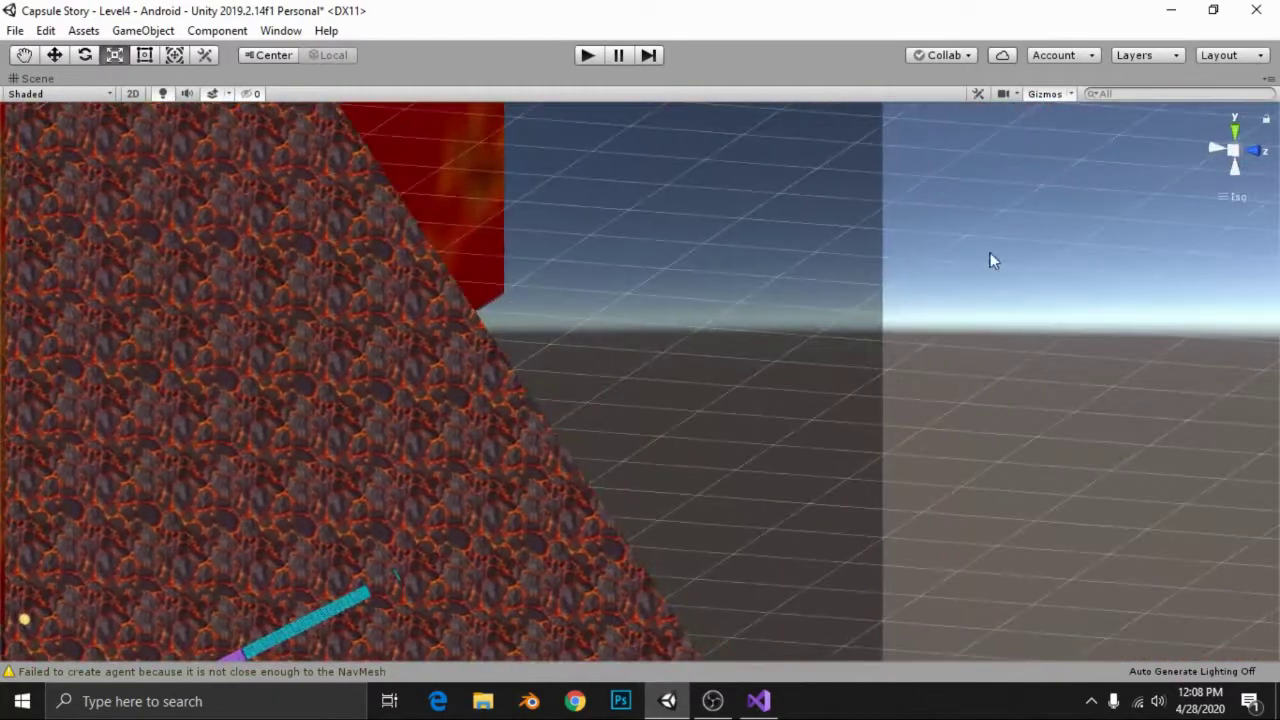
{"action": "left_click", "coordinate": [1252, 157]}
{"action": "scroll", "coordinate": [630, 449], "scroll_direction": "up", "scroll_amount": 3}
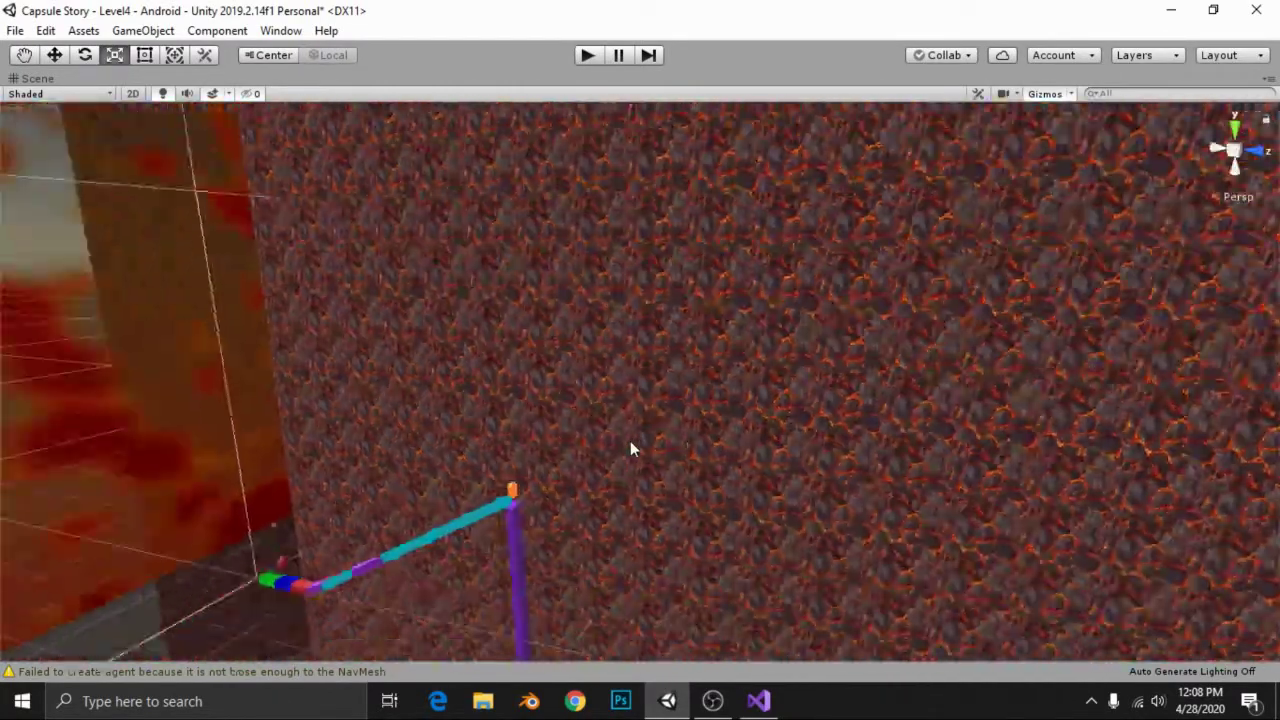
{"action": "scroll", "coordinate": [570, 475], "scroll_direction": "down", "scroll_amount": 3}
{"action": "middle_click_drag", "start_coordinate": [517, 502], "coordinate": [534, 480]}
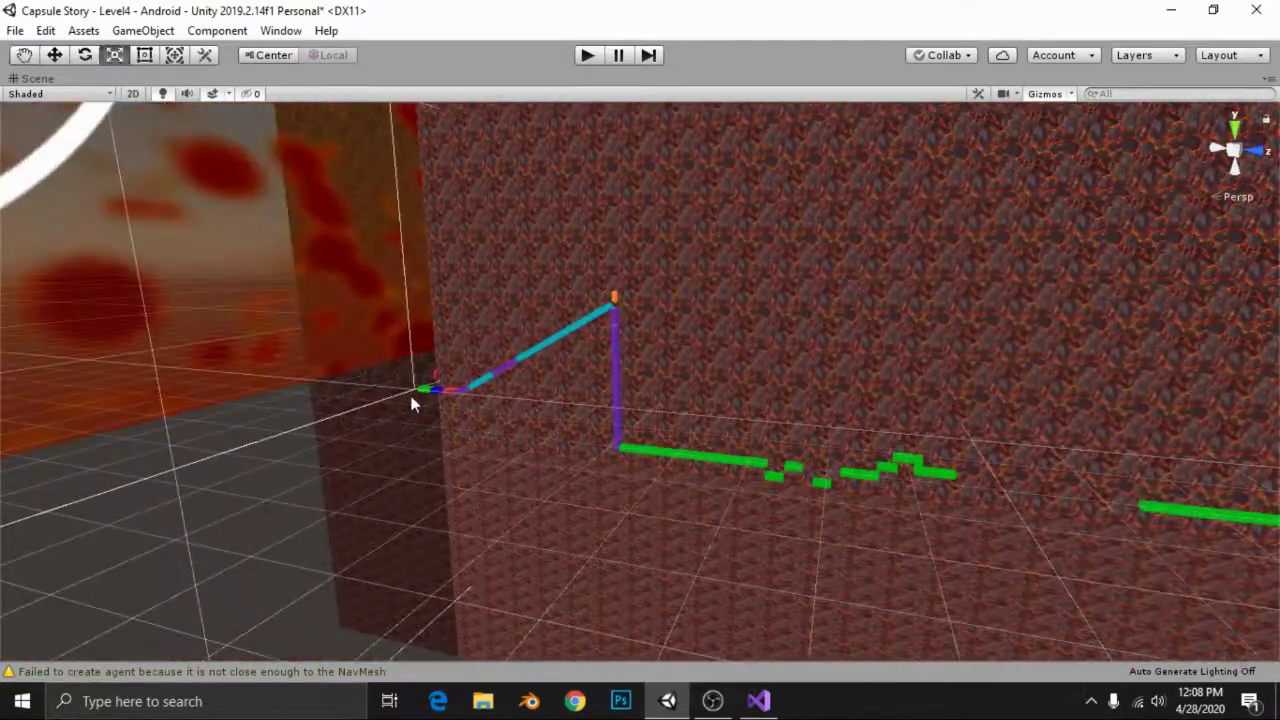
{"action": "scroll", "coordinate": [445, 392], "scroll_direction": "up", "scroll_amount": 3}
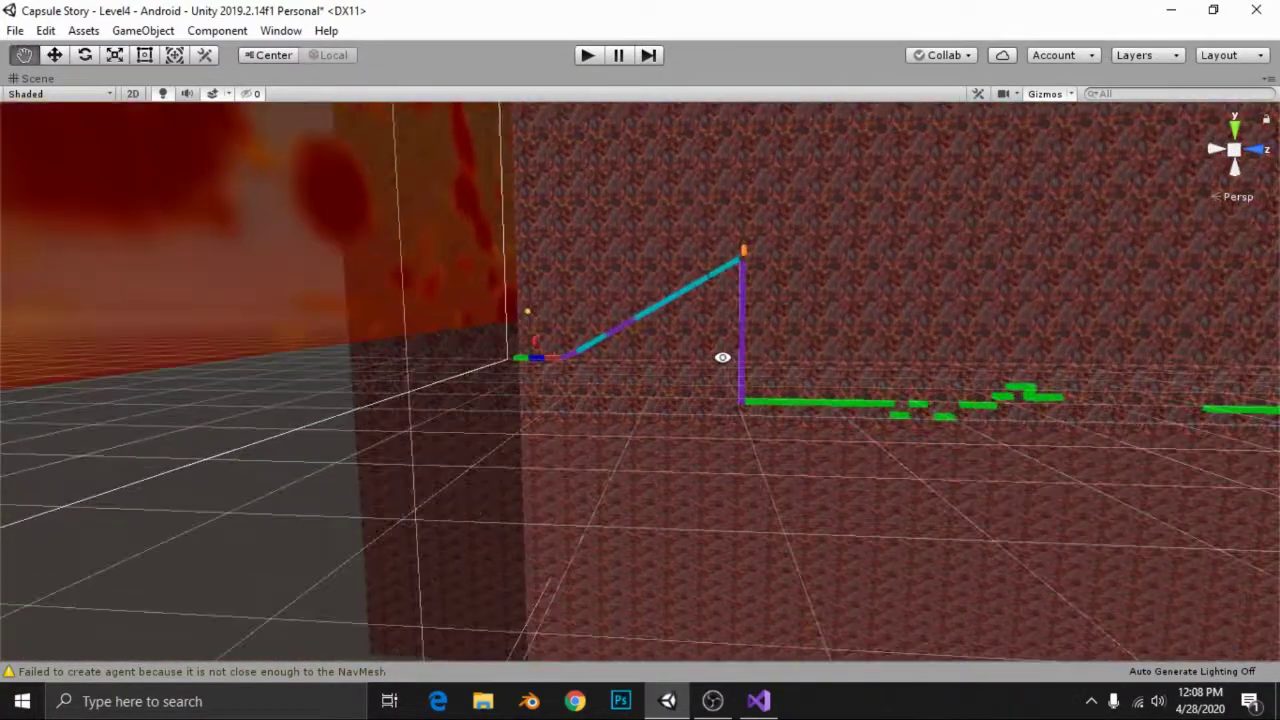
{"action": "mouse_move", "coordinate": [600, 370]}
{"action": "middle_mouse_down"}
{"action": "mouse_move", "coordinate": [629, 352]}
{"action": "mouse_move", "coordinate": [478, 420]}
{"action": "middle_mouse_up"}
{"action": "scroll", "coordinate": [629, 352], "scroll_direction": "up", "scroll_amount": 2}
{"action": "middle_click_drag", "start_coordinate": [218, 538], "coordinate": [142, 421]}
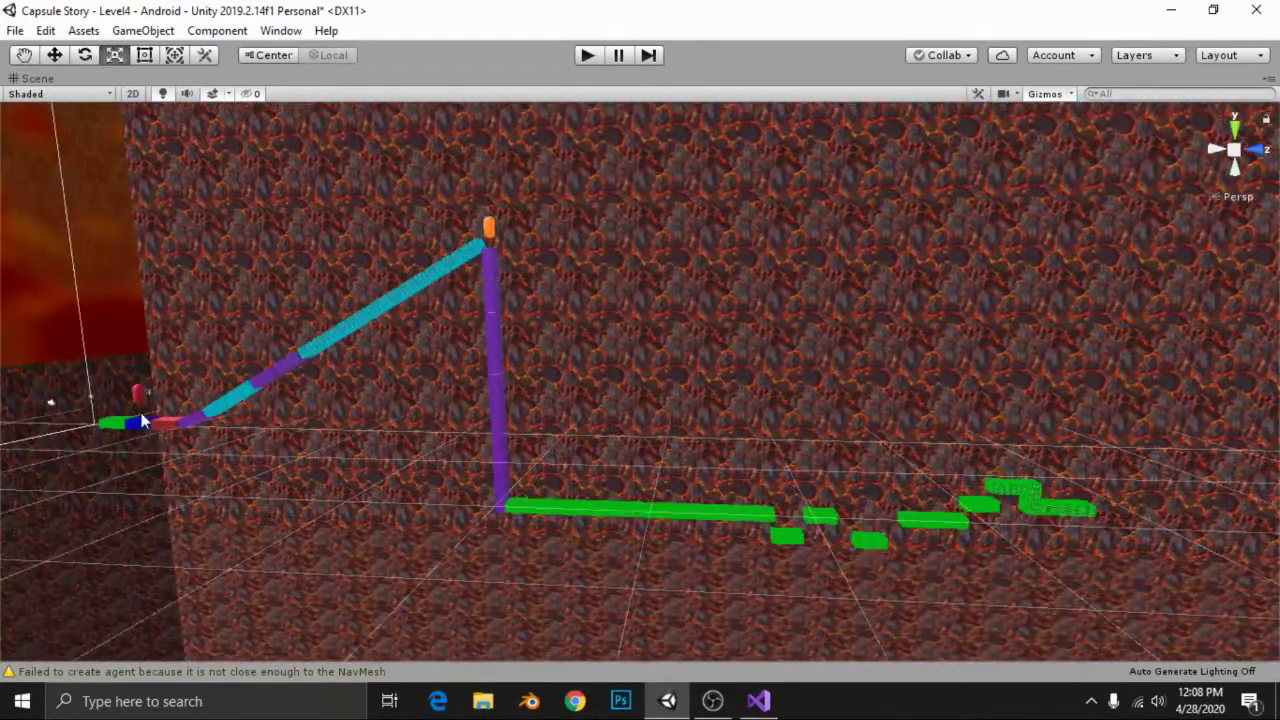
{"action": "scroll", "coordinate": [791, 468], "scroll_direction": "down", "scroll_amount": 2}
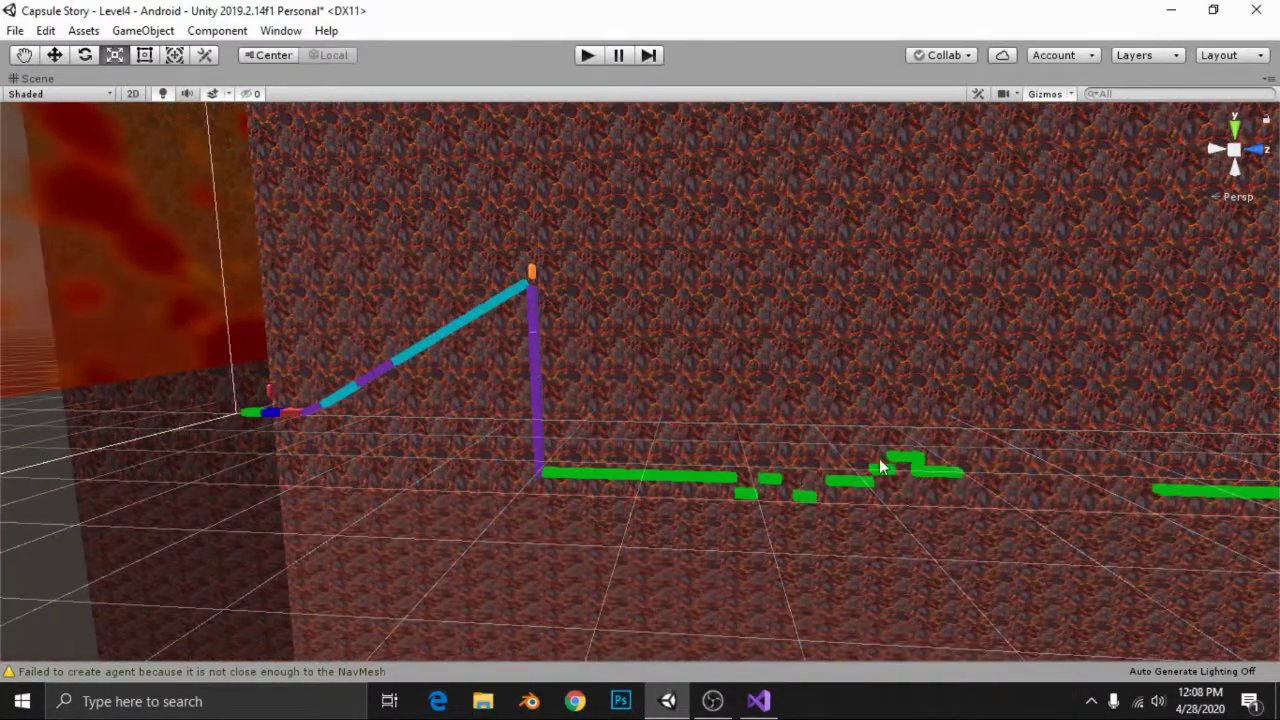
{"action": "mouse_move", "coordinate": [885, 465]}
{"action": "middle_mouse_down"}
{"action": "mouse_move", "coordinate": [820, 451]}
{"action": "mouse_move", "coordinate": [777, 486]}
{"action": "middle_mouse_up"}
{"action": "scroll", "coordinate": [723, 498], "scroll_direction": "up", "scroll_amount": 2}
{"action": "scroll", "coordinate": [723, 498], "scroll_direction": "down", "scroll_amount": 3}
{"action": "scroll", "coordinate": [466, 361], "scroll_direction": "down", "scroll_amount": 5}
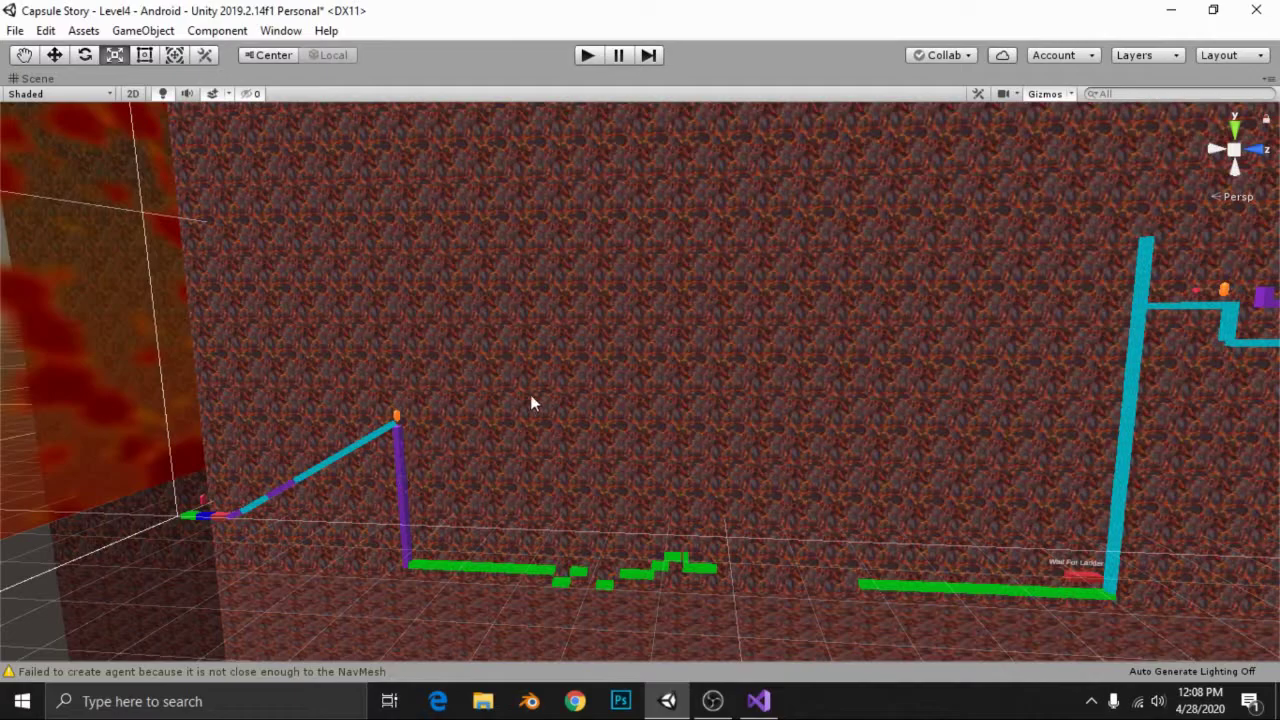
{"action": "middle_click_drag", "start_coordinate": [530, 402], "coordinate": [563, 429]}
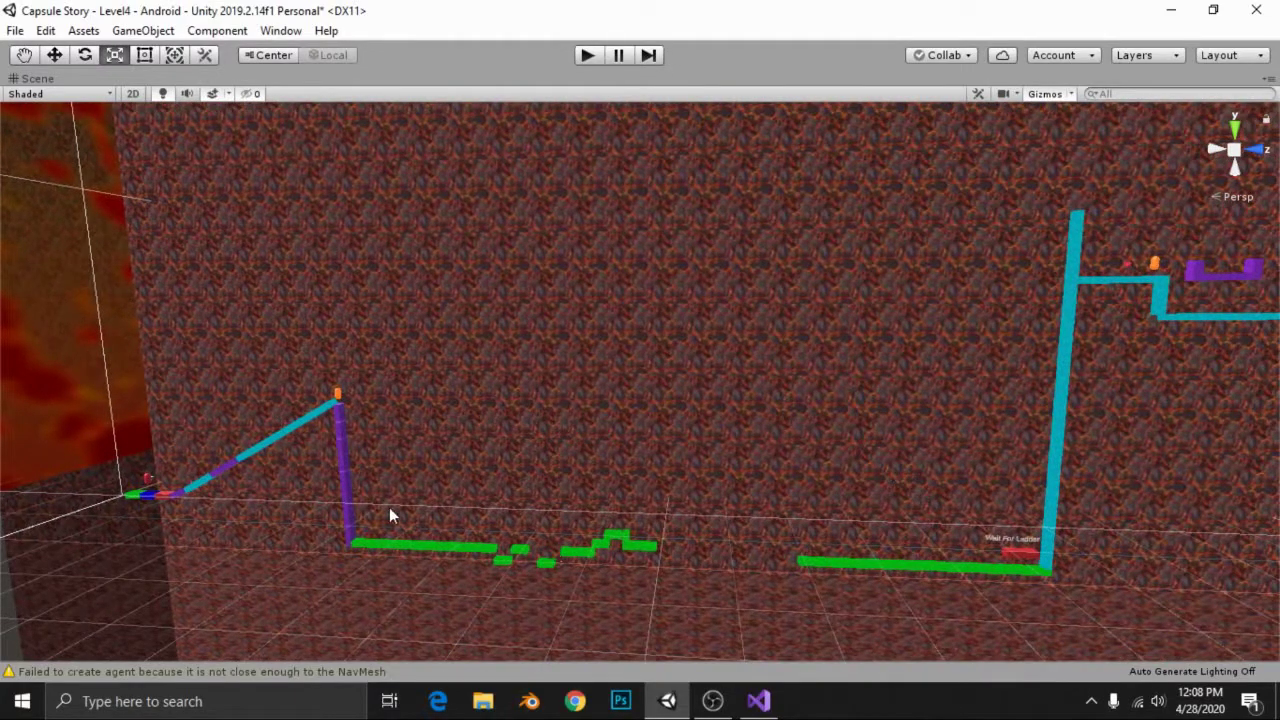
{"action": "right_click_drag", "start_coordinate": [389, 510], "coordinate": [967, 261]}
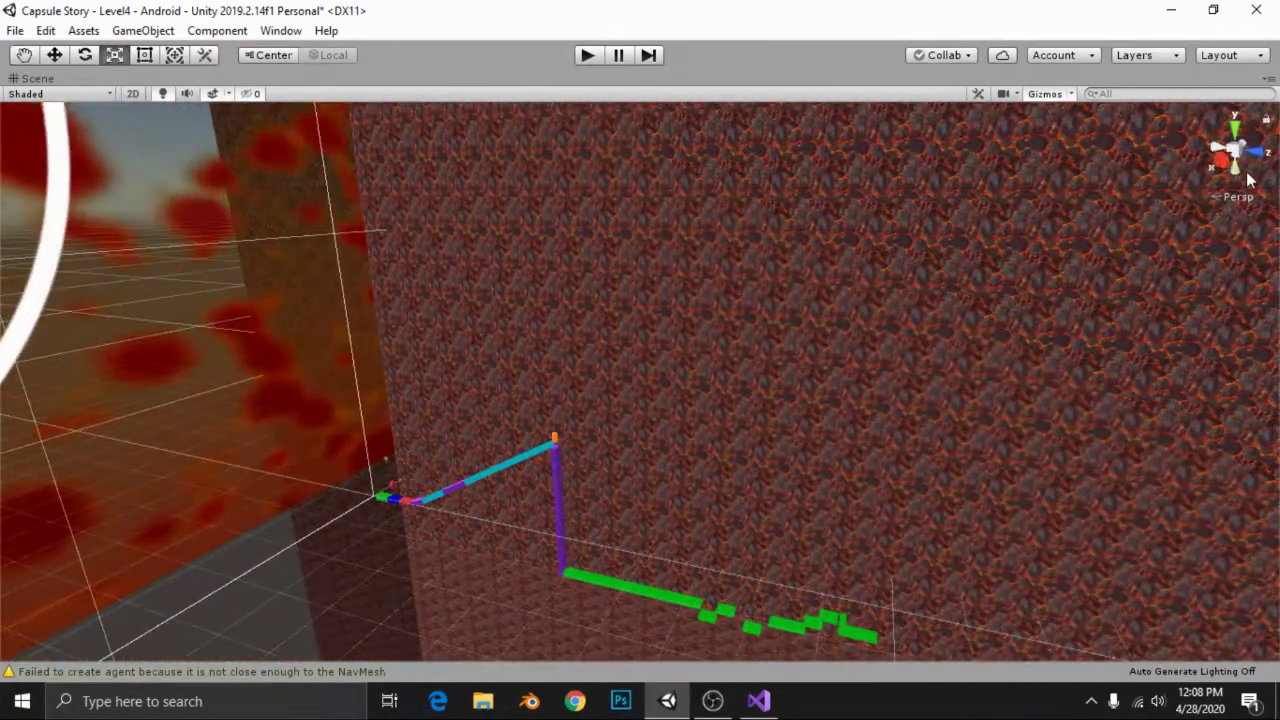
{"action": "left_click", "coordinate": [1235, 149]}
{"action": "scroll", "coordinate": [651, 383], "scroll_direction": "up", "scroll_amount": 6}
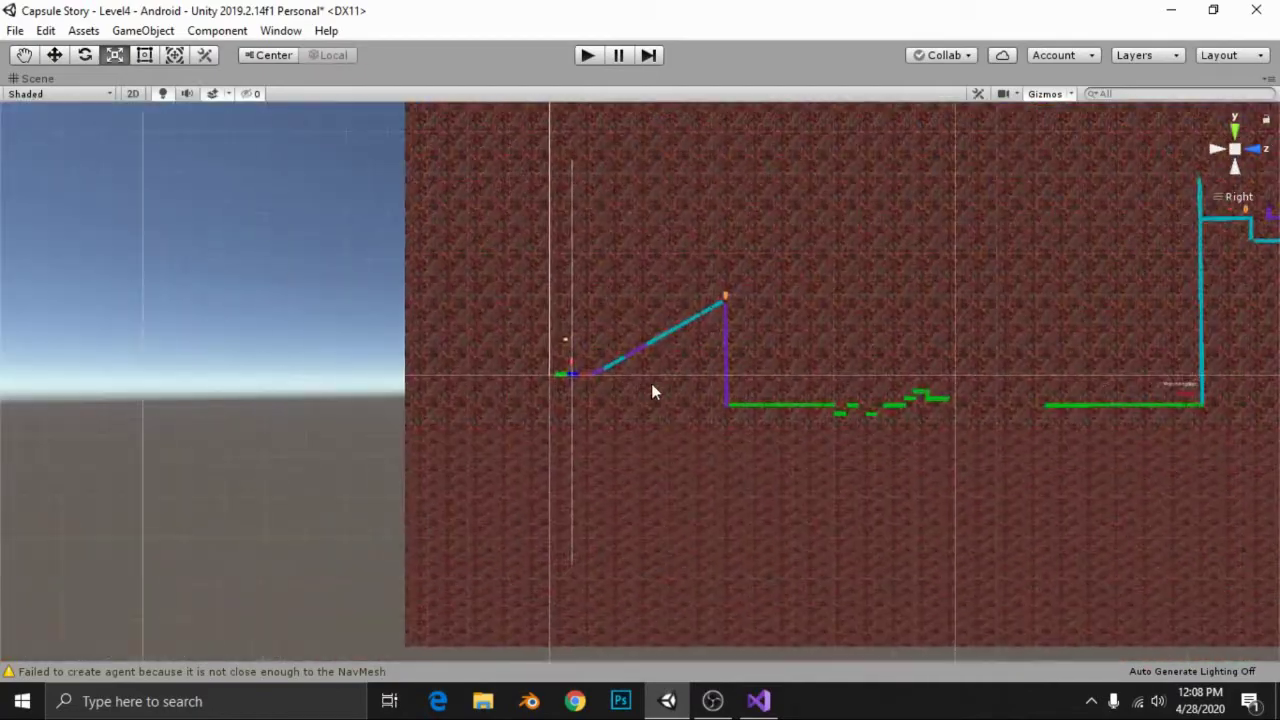
{"action": "scroll", "coordinate": [479, 332], "scroll_direction": "down", "scroll_amount": 5}
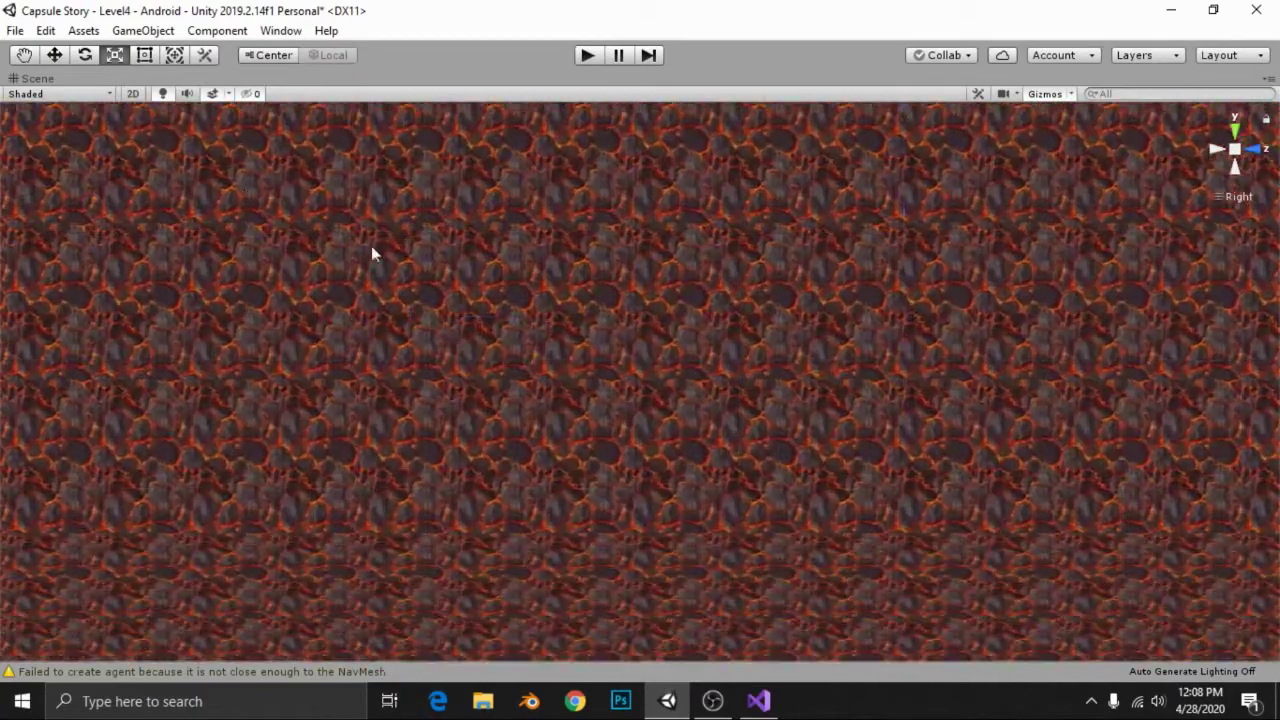
{"action": "scroll", "coordinate": [581, 297], "scroll_direction": "up", "scroll_amount": 5}
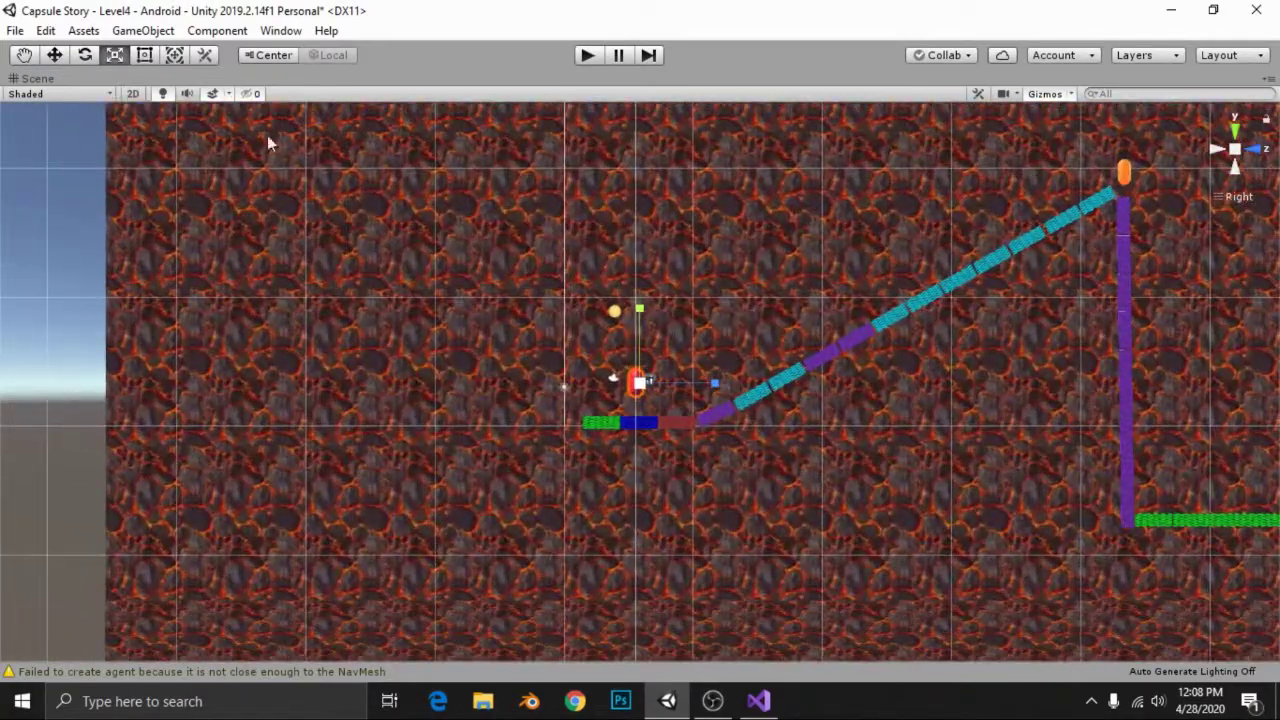
- Add a new cube via GameObject > 3D Object > Cube
{"action": "left_click", "coordinate": [158, 32]}
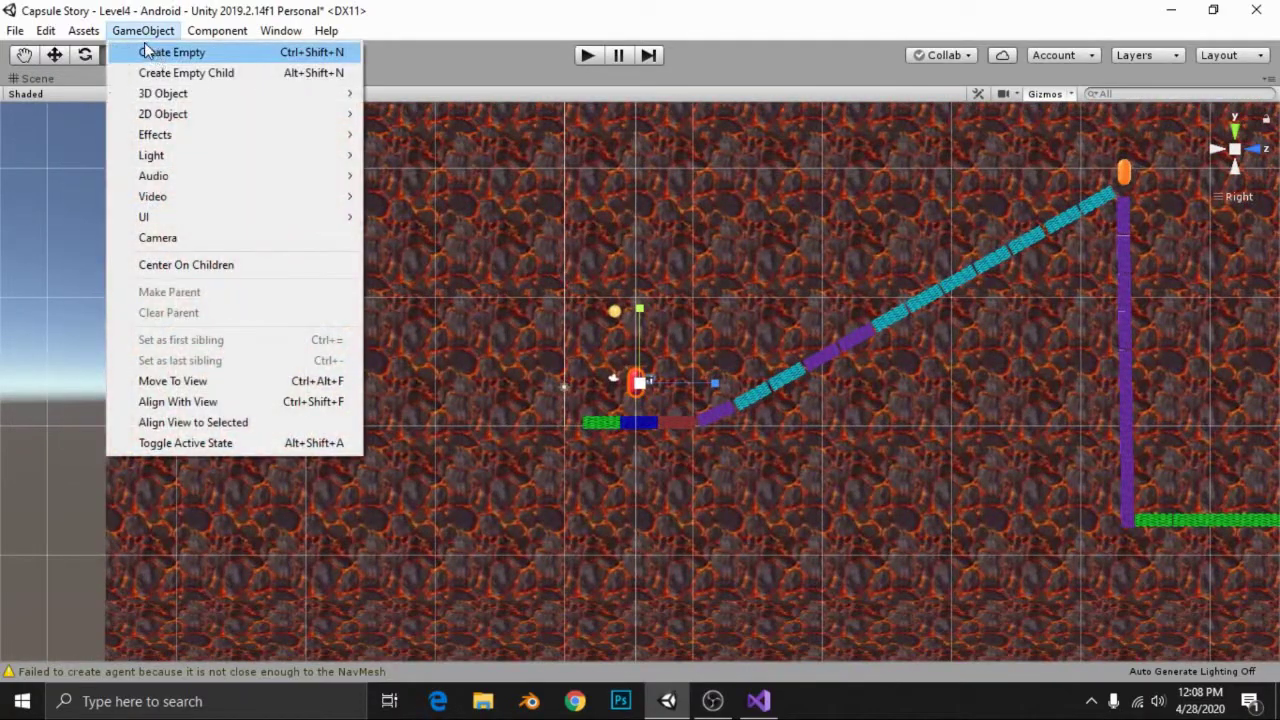
{"action": "mouse_move", "coordinate": [150, 100]}
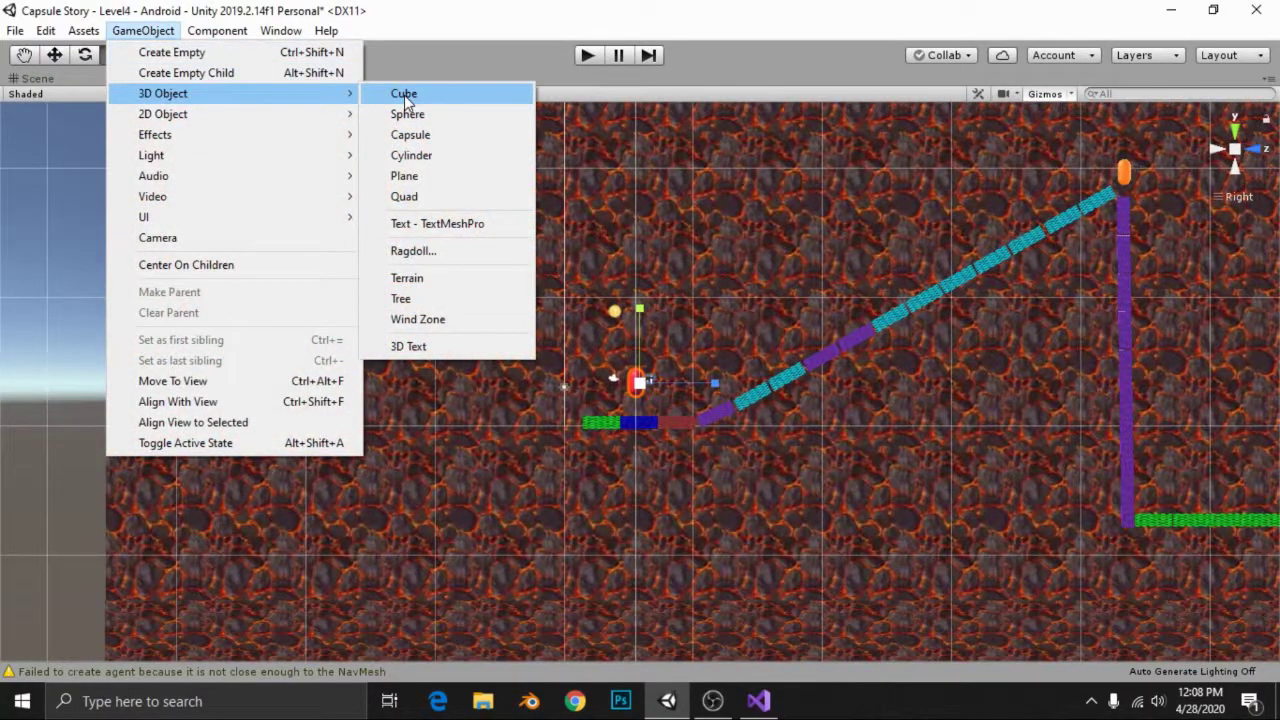
{"action": "left_click", "coordinate": [404, 95]}
- From Top view, move the cube just past the green platform's end, then return to side view
{"action": "key", "text": "w"}
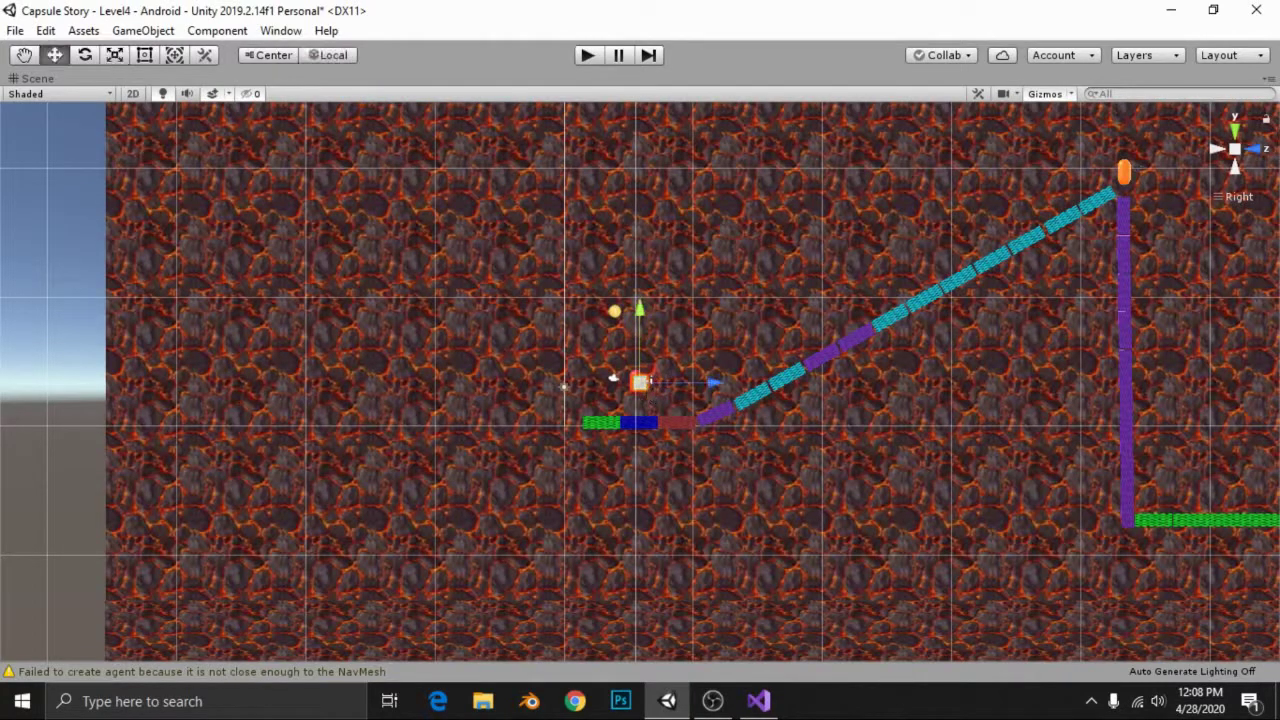
{"action": "left_click", "coordinate": [1237, 127]}
{"action": "scroll", "coordinate": [679, 311], "scroll_direction": "up", "scroll_amount": 3}
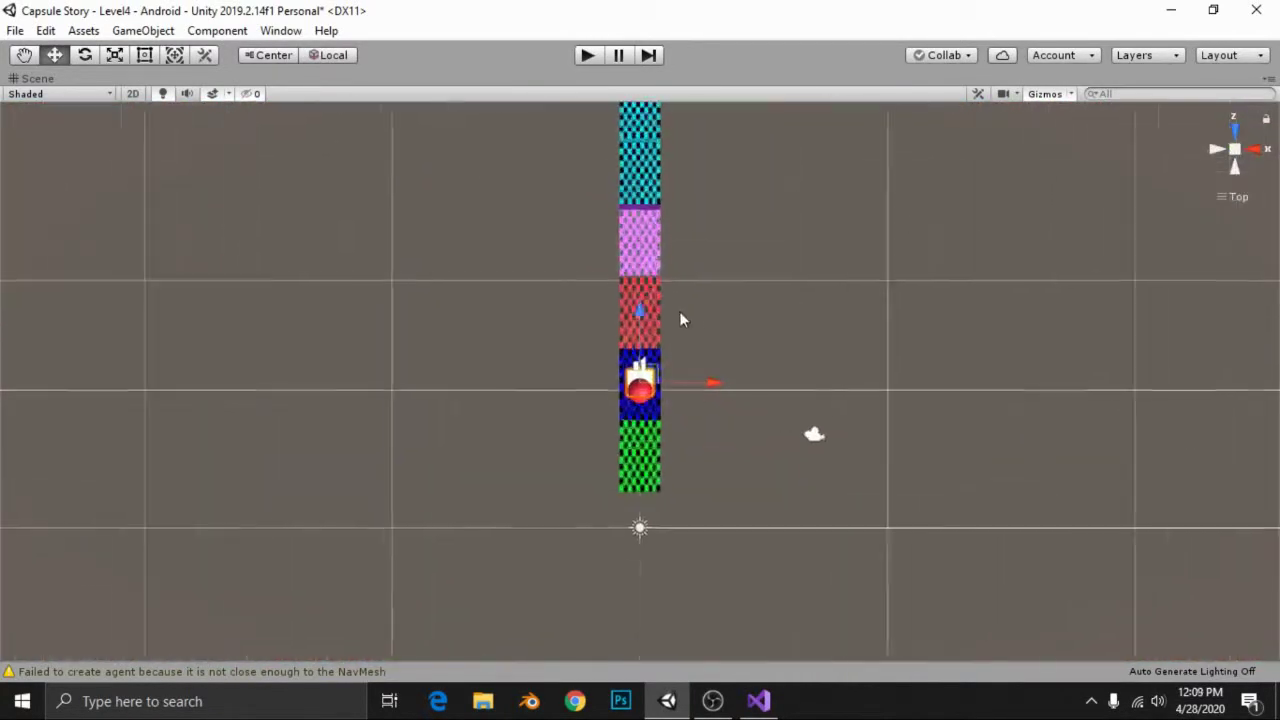
{"action": "mouse_move", "coordinate": [638, 313]}
{"action": "left_mouse_down"}
{"action": "mouse_move", "coordinate": [656, 324]}
{"action": "mouse_move", "coordinate": [640, 482]}
{"action": "left_mouse_up"}
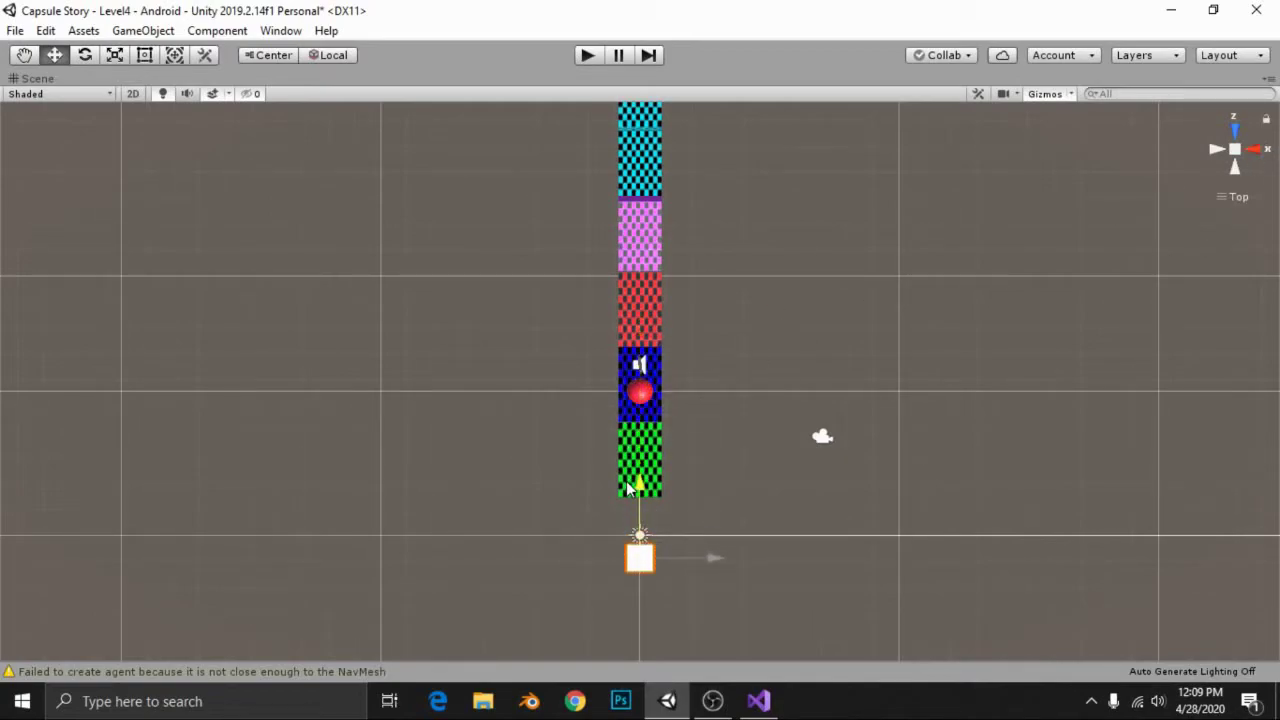
{"action": "left_click", "coordinate": [1262, 152]}
- Stretch the cube upward into a tall pillar with the Scale tool
{"action": "key", "text": "r"}
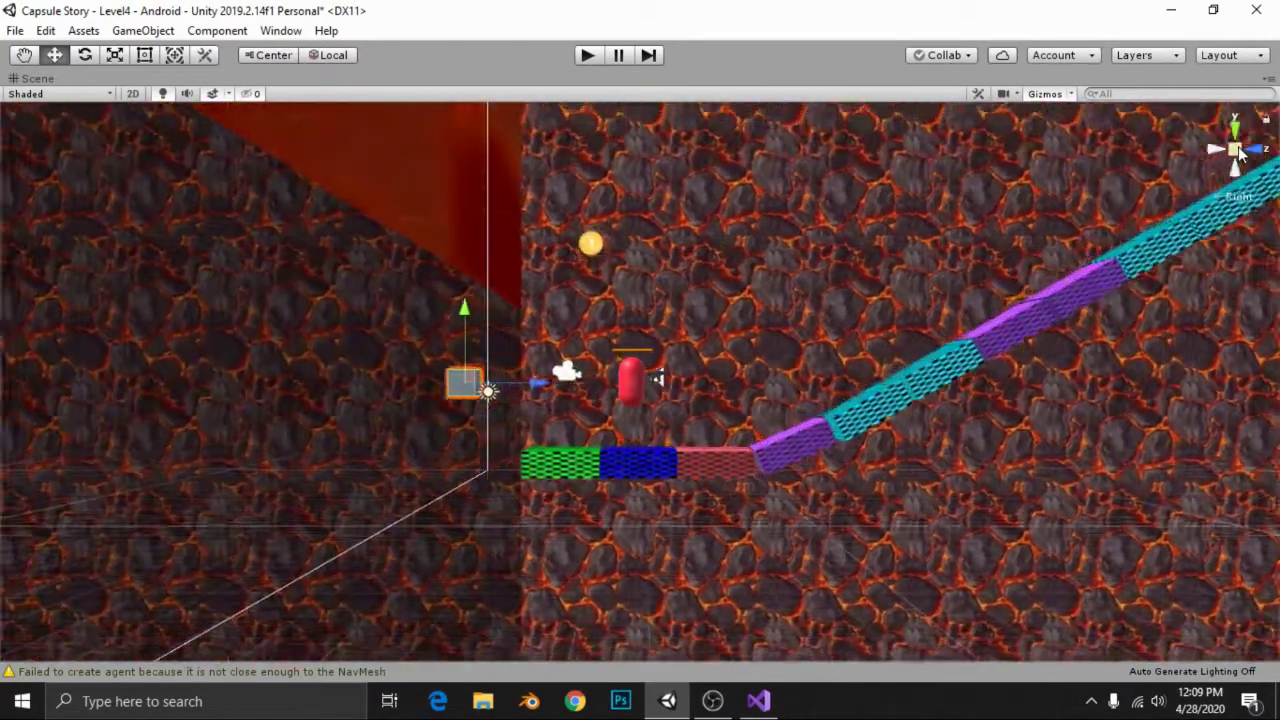
{"action": "scroll", "coordinate": [520, 330], "scroll_direction": "down", "scroll_amount": 5}
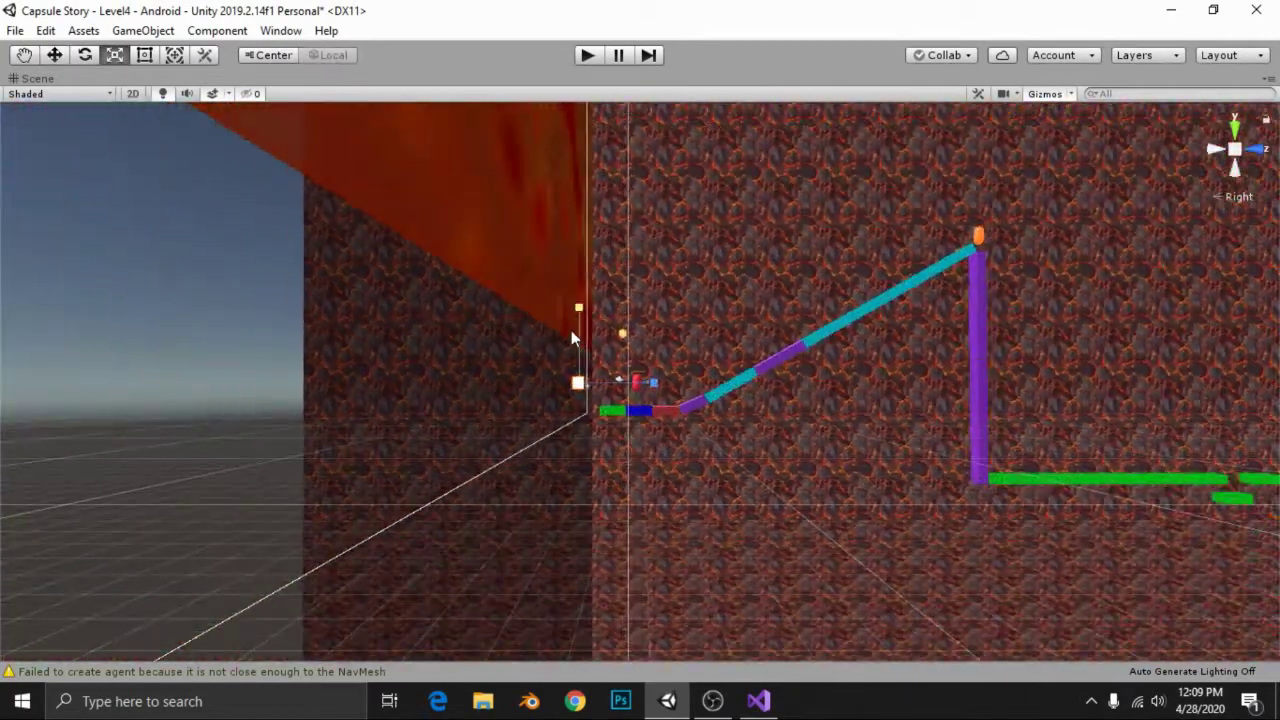
{"action": "mouse_move", "coordinate": [577, 334]}
{"action": "left_mouse_down"}
{"action": "mouse_move", "coordinate": [668, 432]}
{"action": "mouse_move", "coordinate": [927, 415]}
{"action": "left_mouse_up"}
- From the Back view, widen the pillar into a broad 12.488 × 46.325 × 1 panel and restore the layout
{"action": "left_click", "coordinate": [1212, 167]}
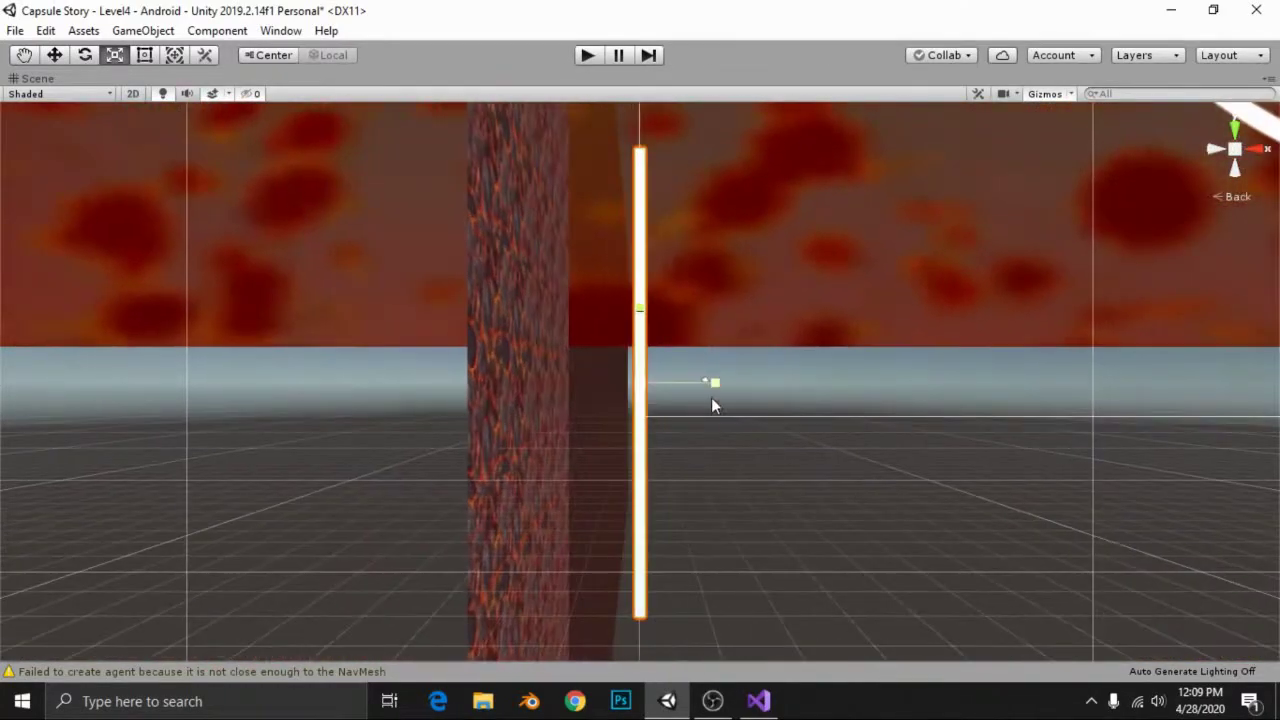
{"action": "left_click_drag", "start_coordinate": [711, 395], "coordinate": [158, 432]}
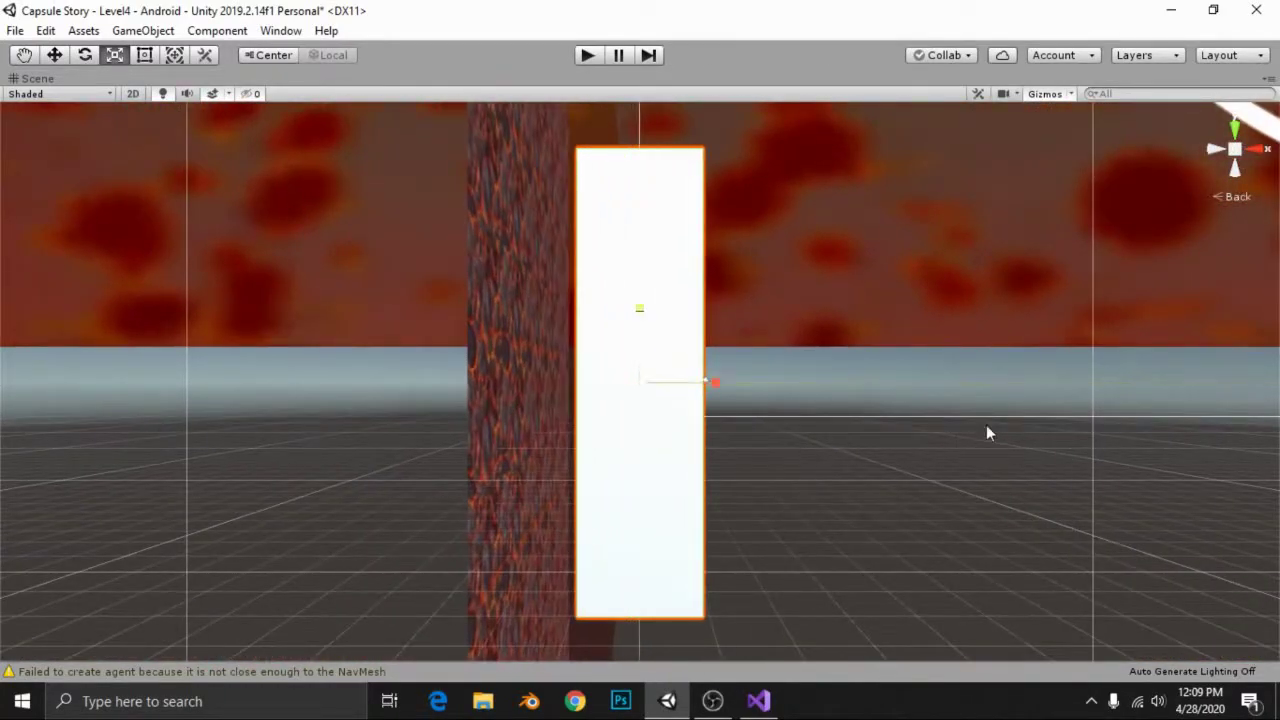
{"action": "mouse_move", "coordinate": [986, 428]}
{"action": "left_mouse_down", "text": "alt"}
{"action": "mouse_move", "coordinate": [970, 405]}
{"action": "mouse_move", "coordinate": [555, 359]}
{"action": "left_mouse_up", "text": "alt"}
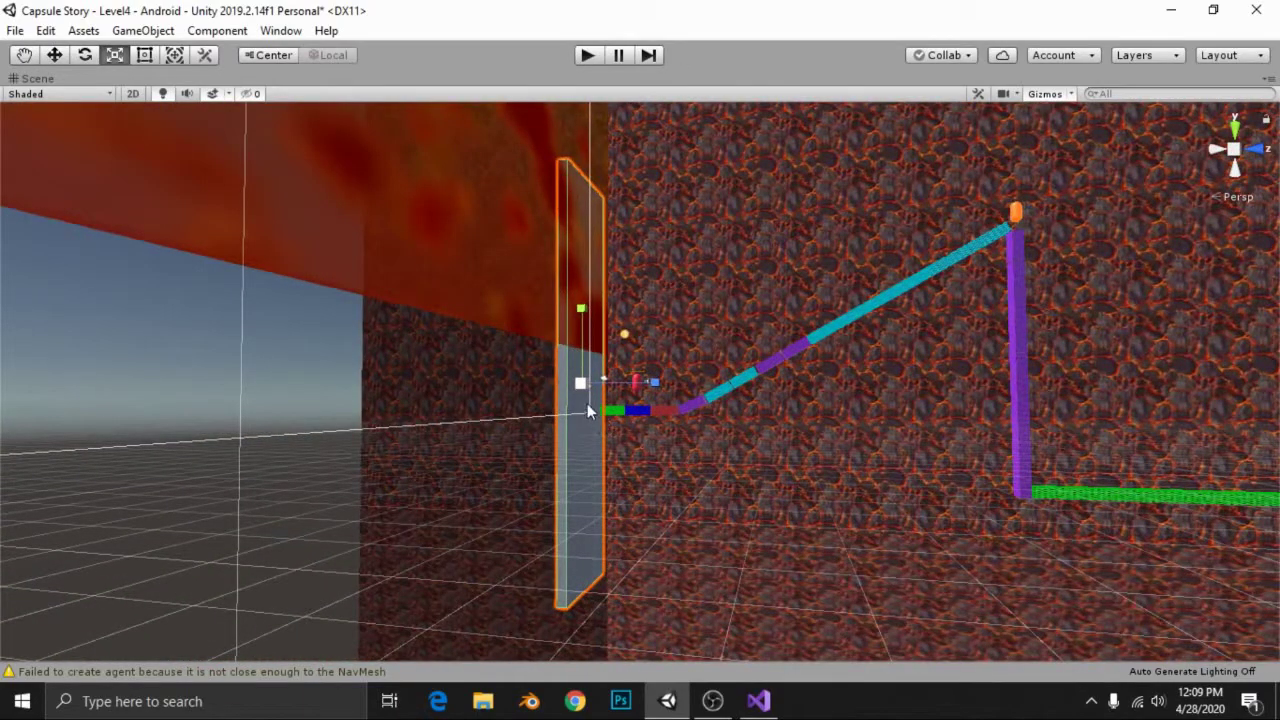
{"action": "left_click_drag", "start_coordinate": [830, 317], "coordinate": [675, 302], "text": "alt"}
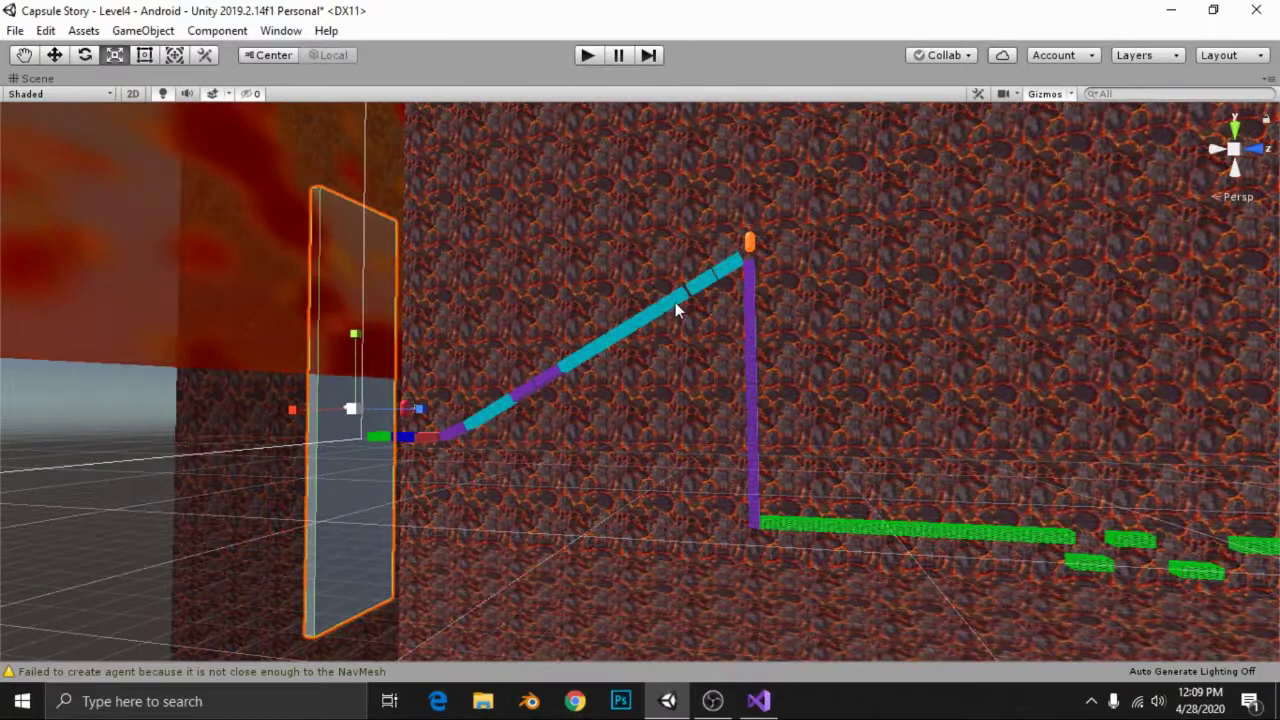
{"action": "key", "text": "shift+space"}
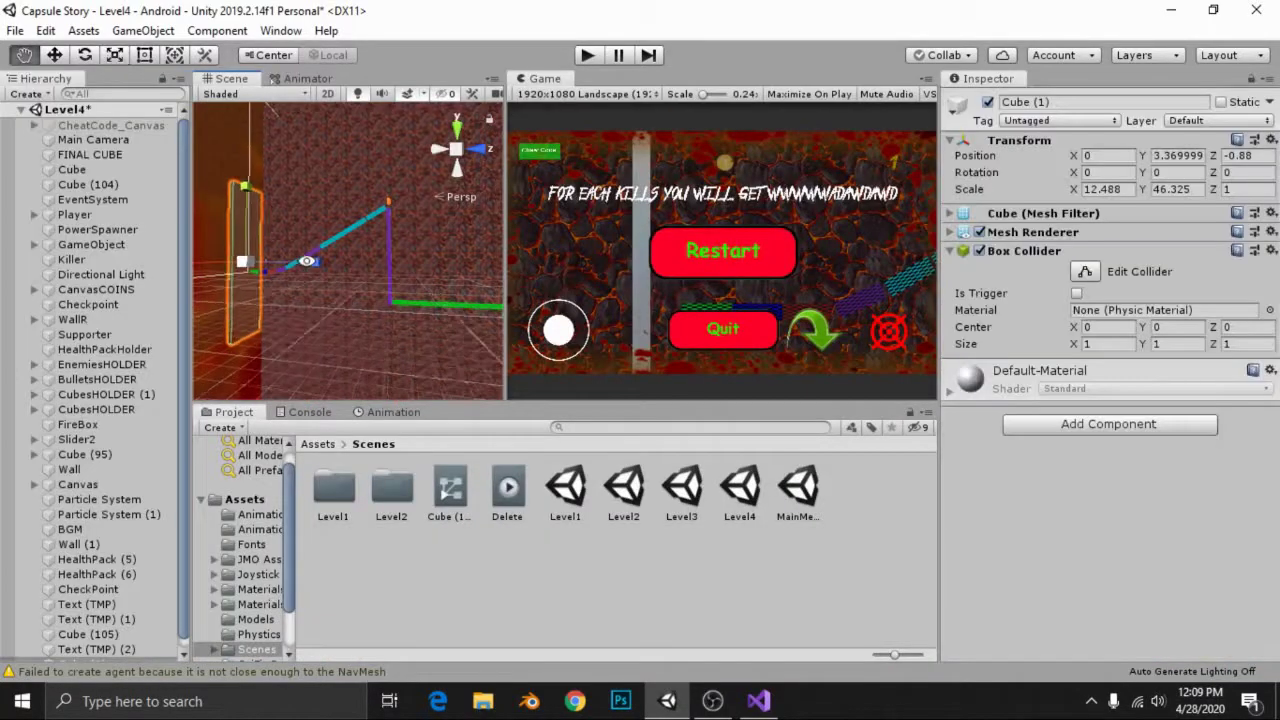
- Make Cube (1) a child of Player in the Hierarchy
{"action": "mouse_move", "coordinate": [415, 330]}
{"action": "left_mouse_down", "text": "alt"}
{"action": "mouse_move", "coordinate": [359, 271]}
{"action": "mouse_move", "coordinate": [268, 244]}
{"action": "left_mouse_up", "text": "alt"}
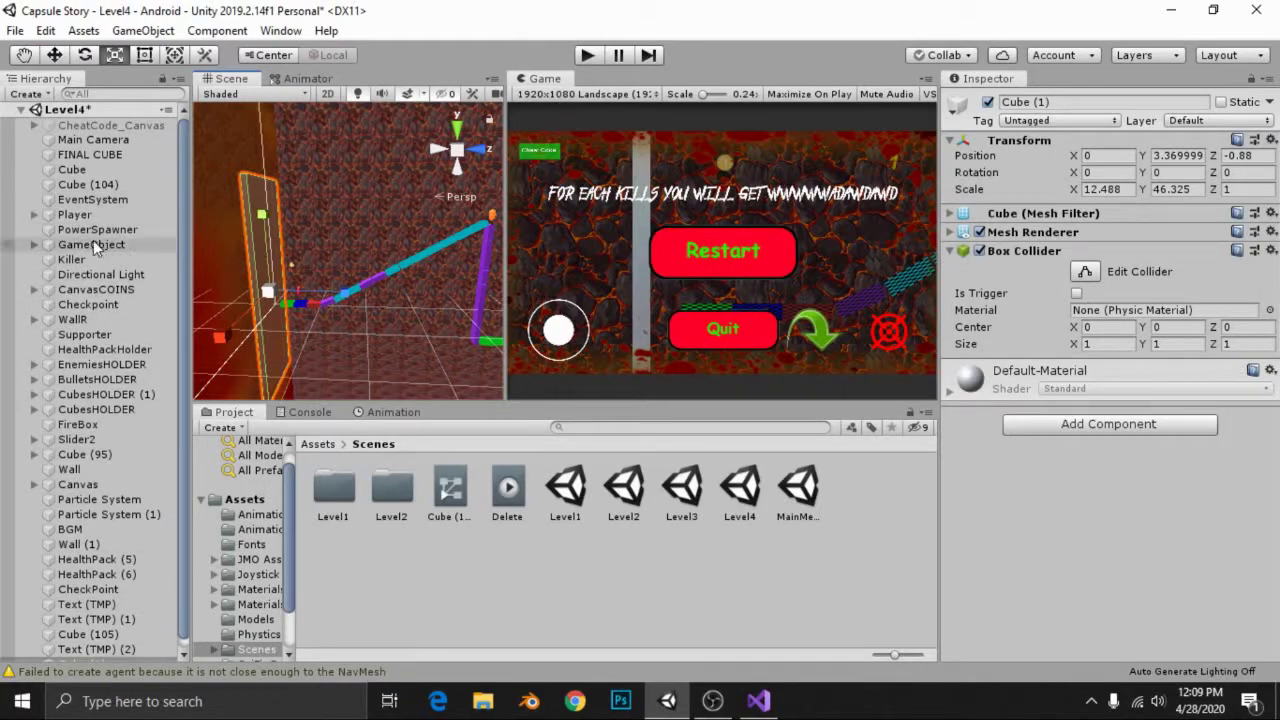
{"action": "scroll", "coordinate": [93, 240], "scroll_direction": "down", "scroll_amount": 1}
{"action": "left_click_drag", "start_coordinate": [86, 655], "coordinate": [74, 152]}
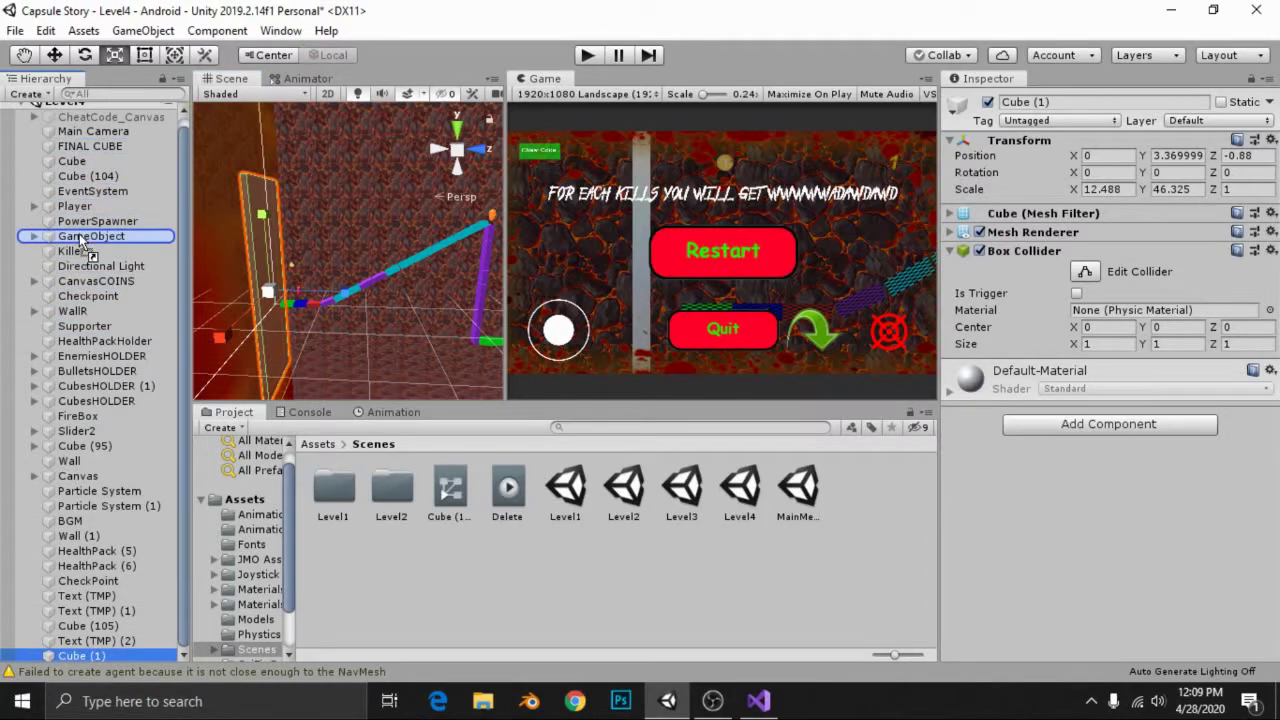
{"action": "left_click_drag", "start_coordinate": [74, 152], "coordinate": [78, 206]}
{"action": "key", "text": "ctrl+p"}
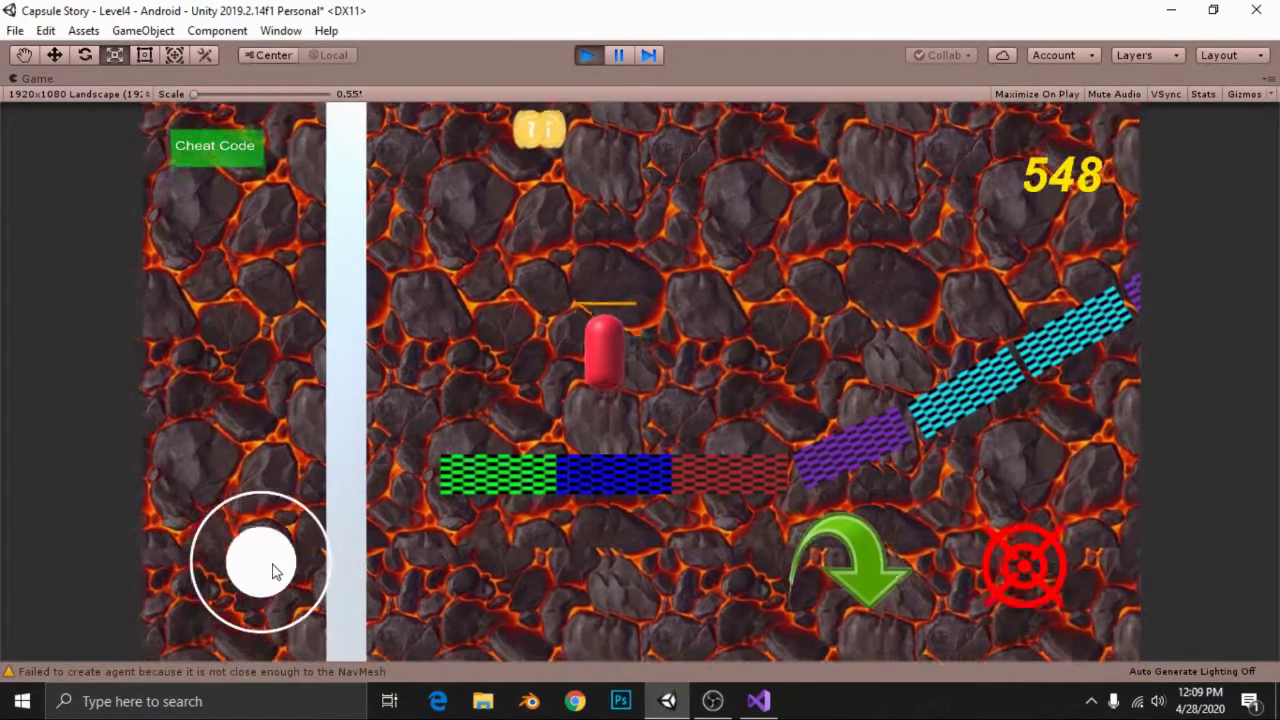
{"action": "mouse_move", "coordinate": [271, 566]}
{"action": "left_mouse_down"}
{"action": "mouse_move", "coordinate": [0, 570]}
{"action": "mouse_move", "coordinate": [28, 598]}
{"action": "left_mouse_up"}
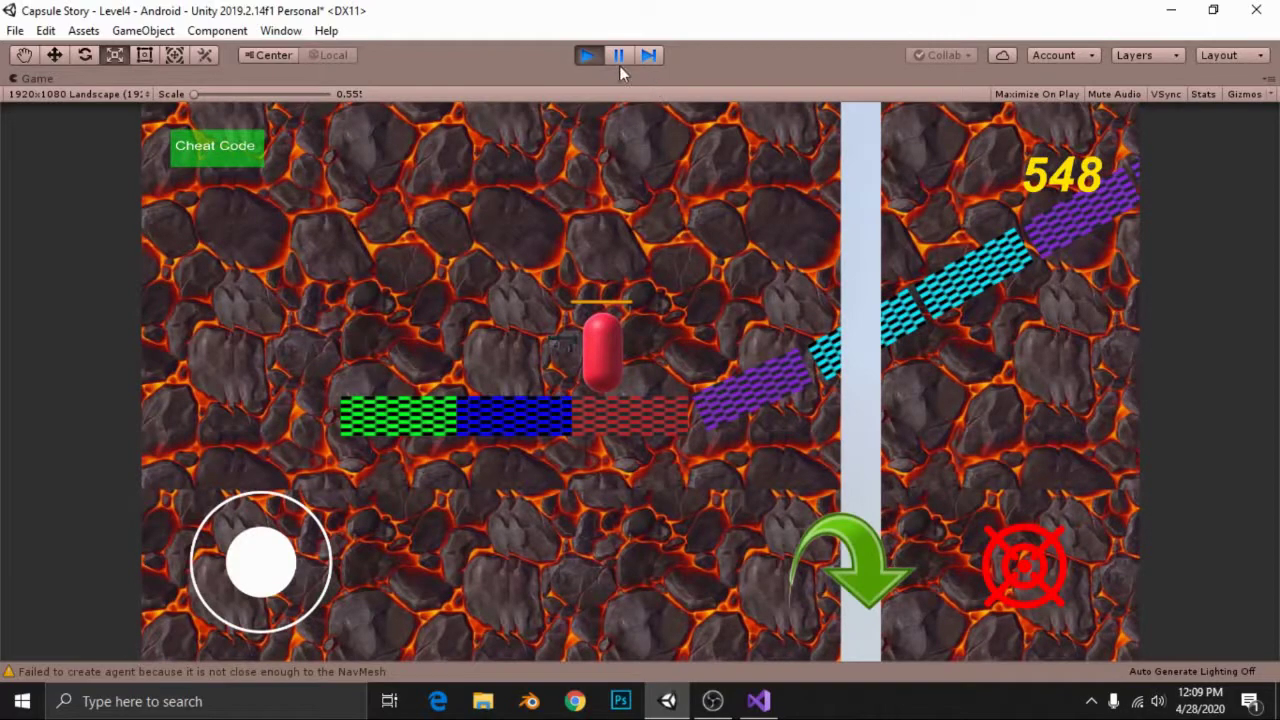
{"action": "left_click", "coordinate": [587, 55]}
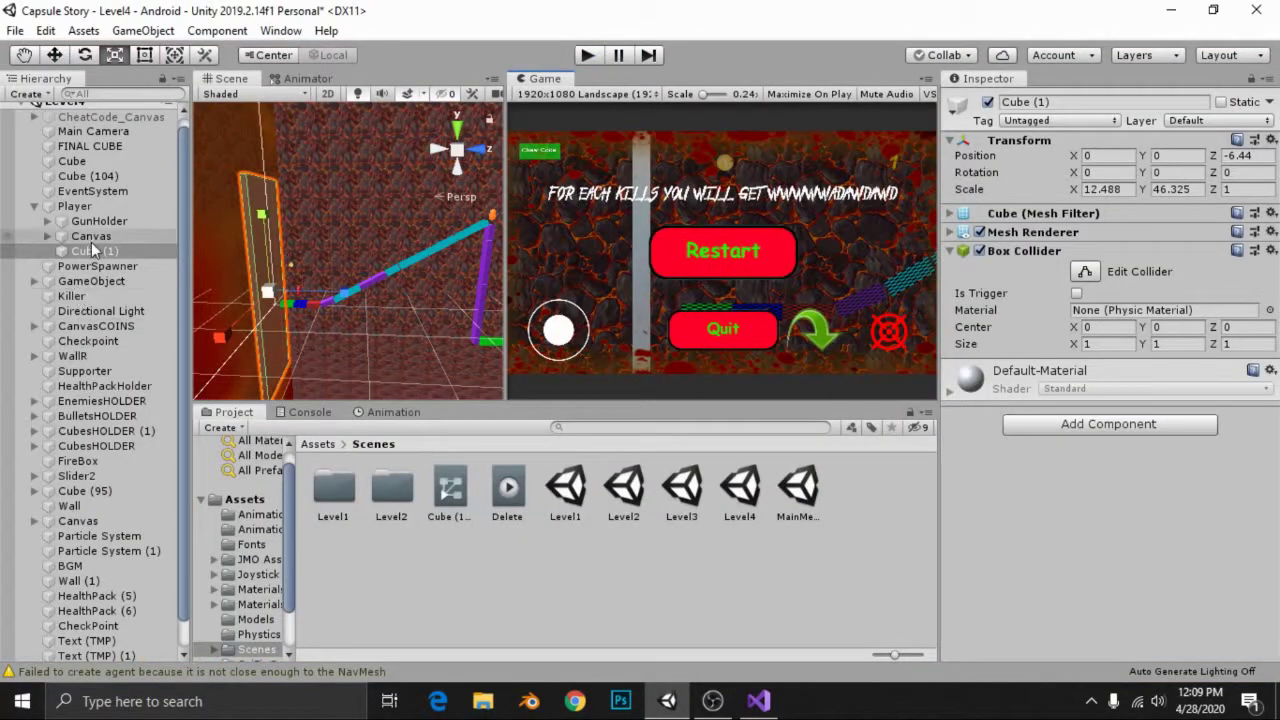
- Move Cube (1) out from under Player and rename it DestroyObjects in the Inspector
{"action": "left_click_drag", "start_coordinate": [89, 252], "coordinate": [100, 640]}
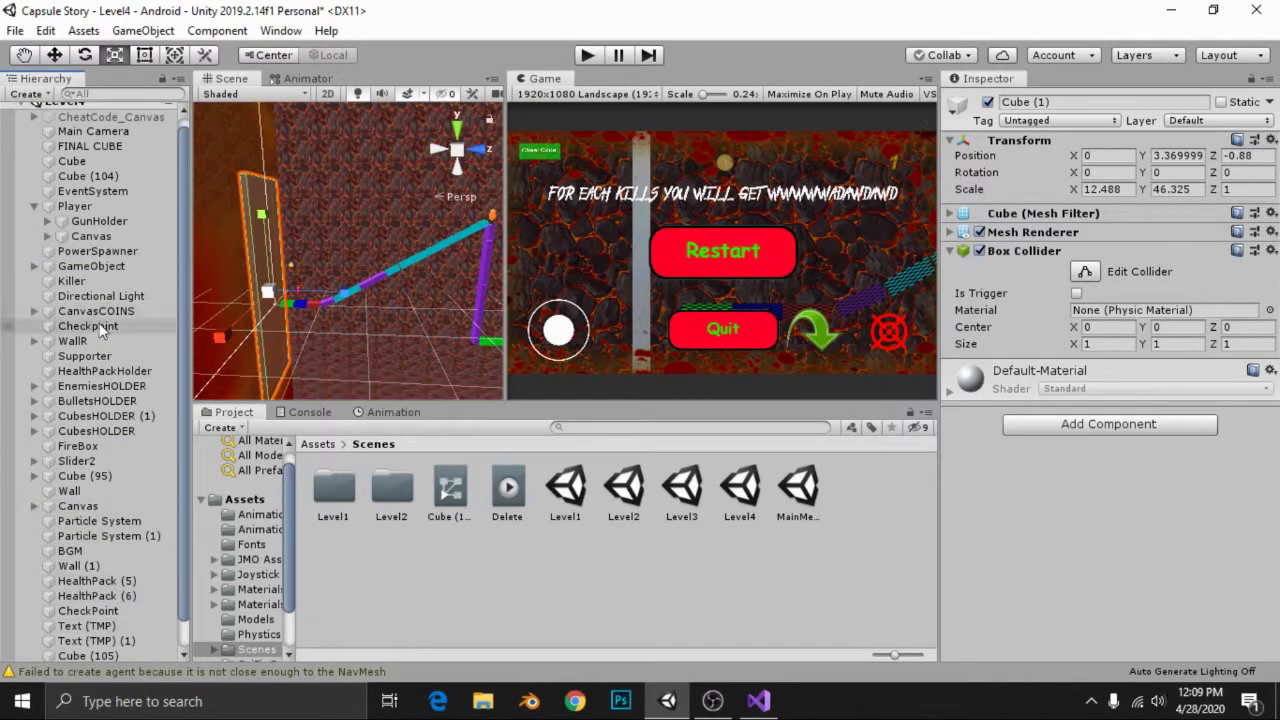
{"action": "left_click", "coordinate": [1062, 102]}
{"action": "type", "text": "DestroyObects"}
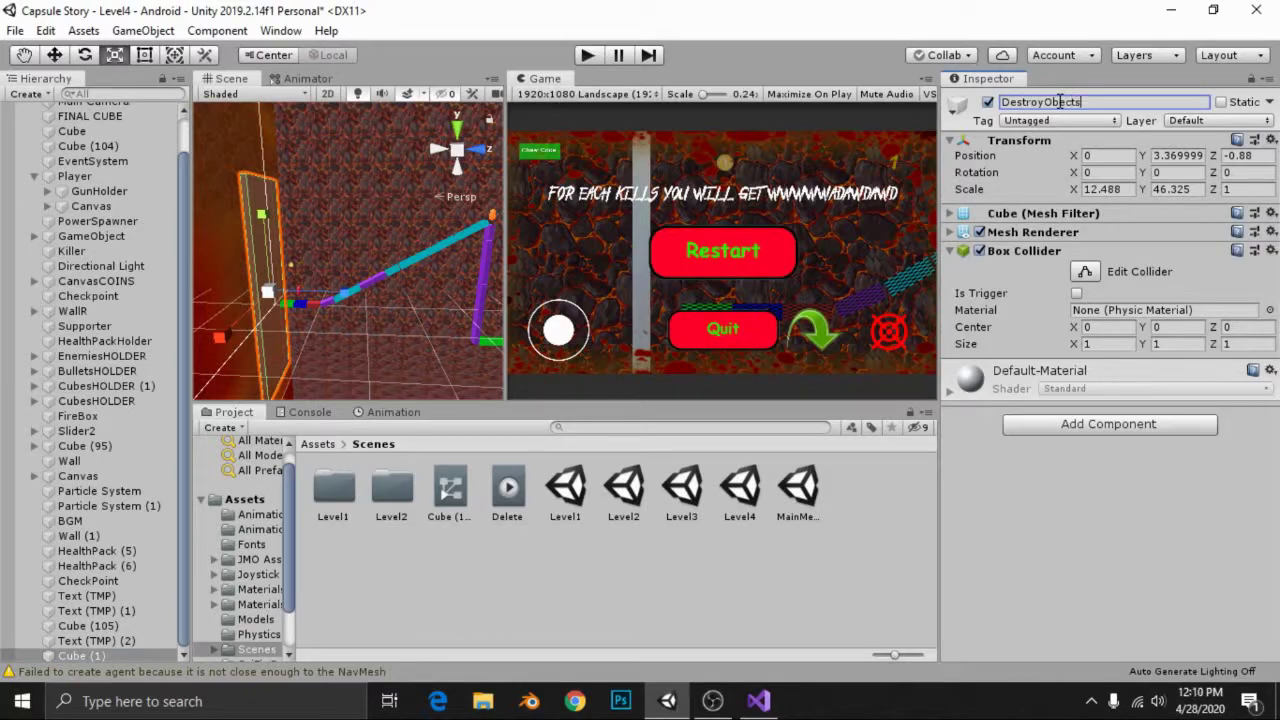
{"action": "key", "text": "Return"}
{"action": "left_click", "coordinate": [1133, 101]}
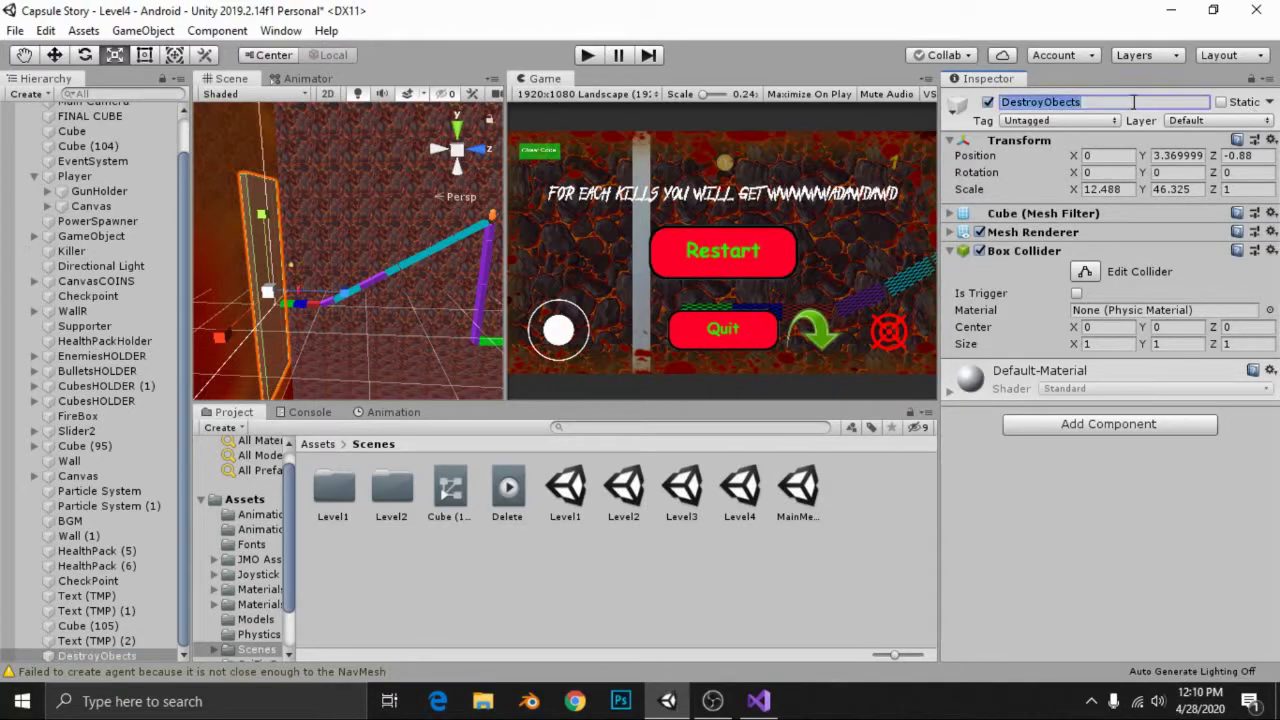
{"action": "type", "text": "Des"}
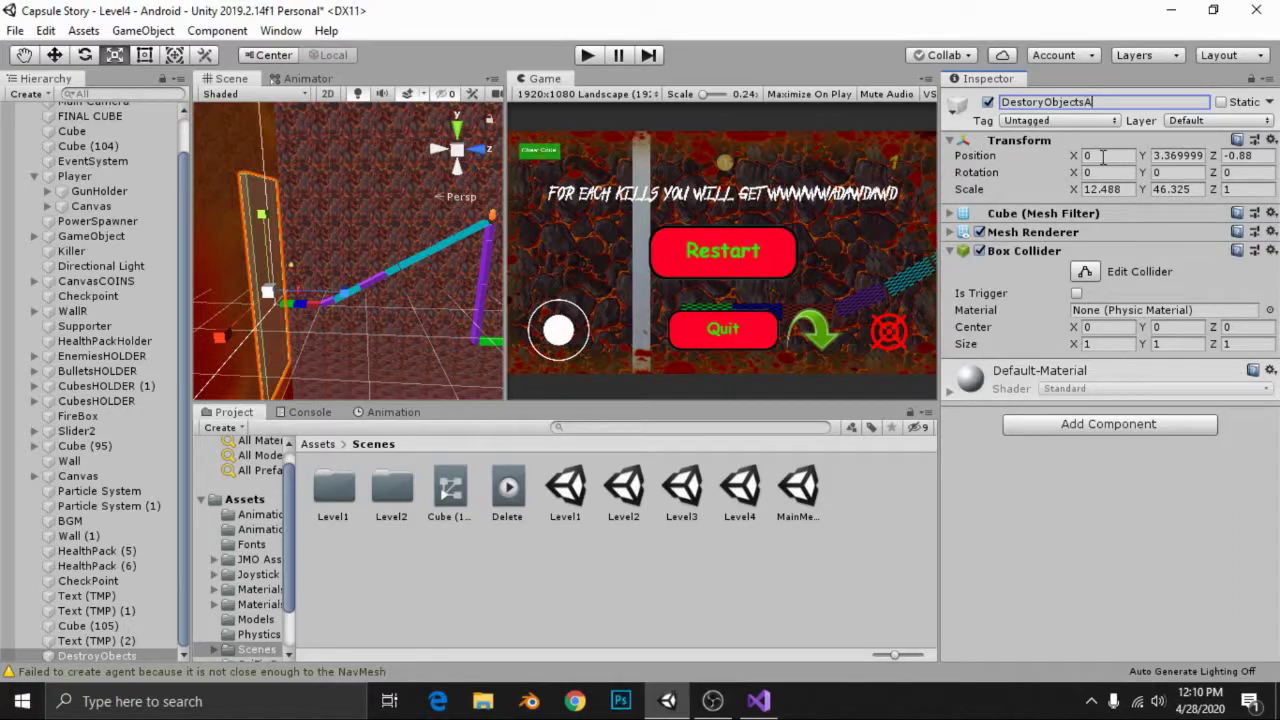
{"action": "key", "text": "ctrl+a"}
{"action": "type", "text": "De"}
- Add the Object Destroyer Follow Player component via a 'destr' search and open its script in Visual Studio
{"action": "left_click", "coordinate": [1040, 475]}
{"action": "left_click", "coordinate": [1019, 430]}
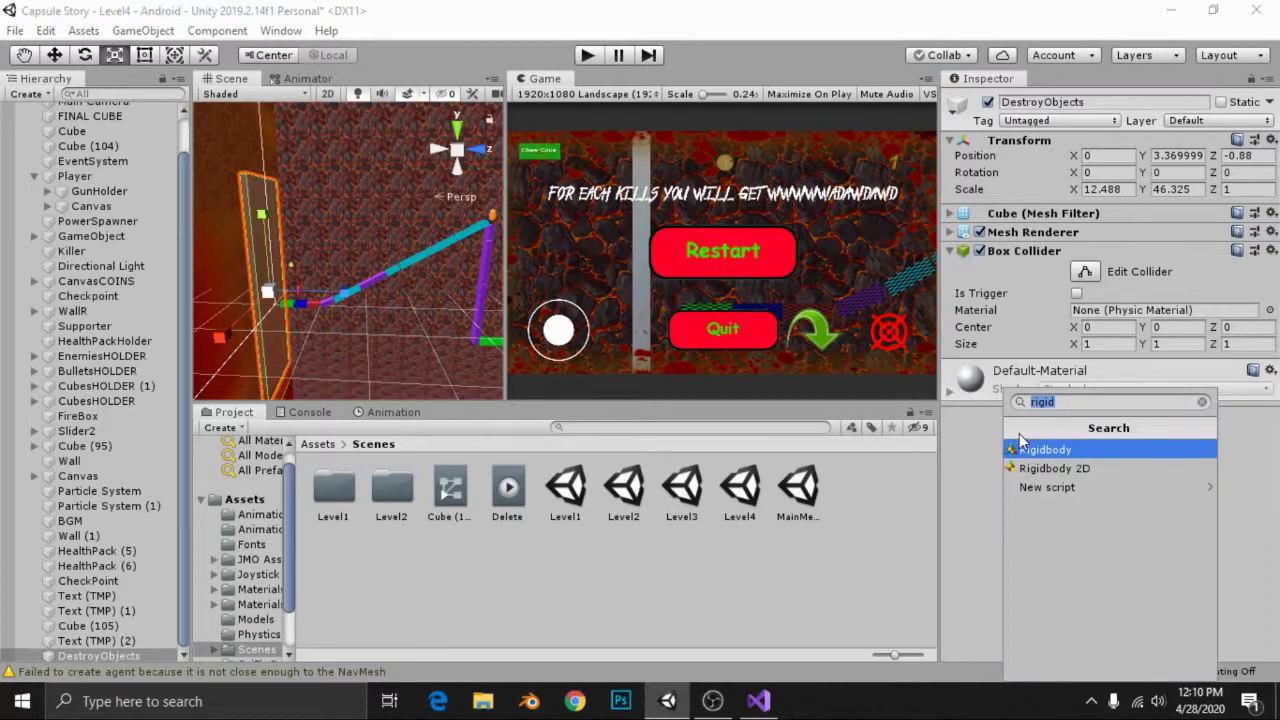
{"action": "type", "text": "des"}
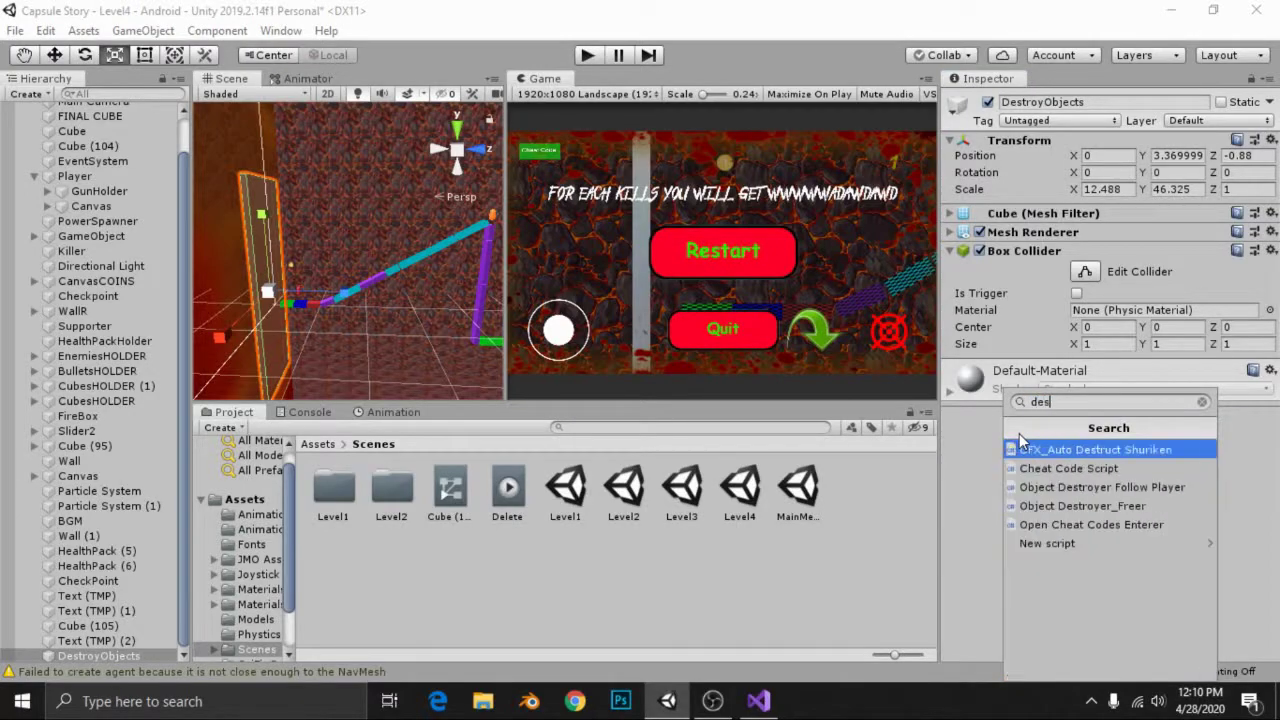
{"action": "type", "text": "tr"}
{"action": "key", "text": "Down"}
{"action": "key", "text": "Return"}
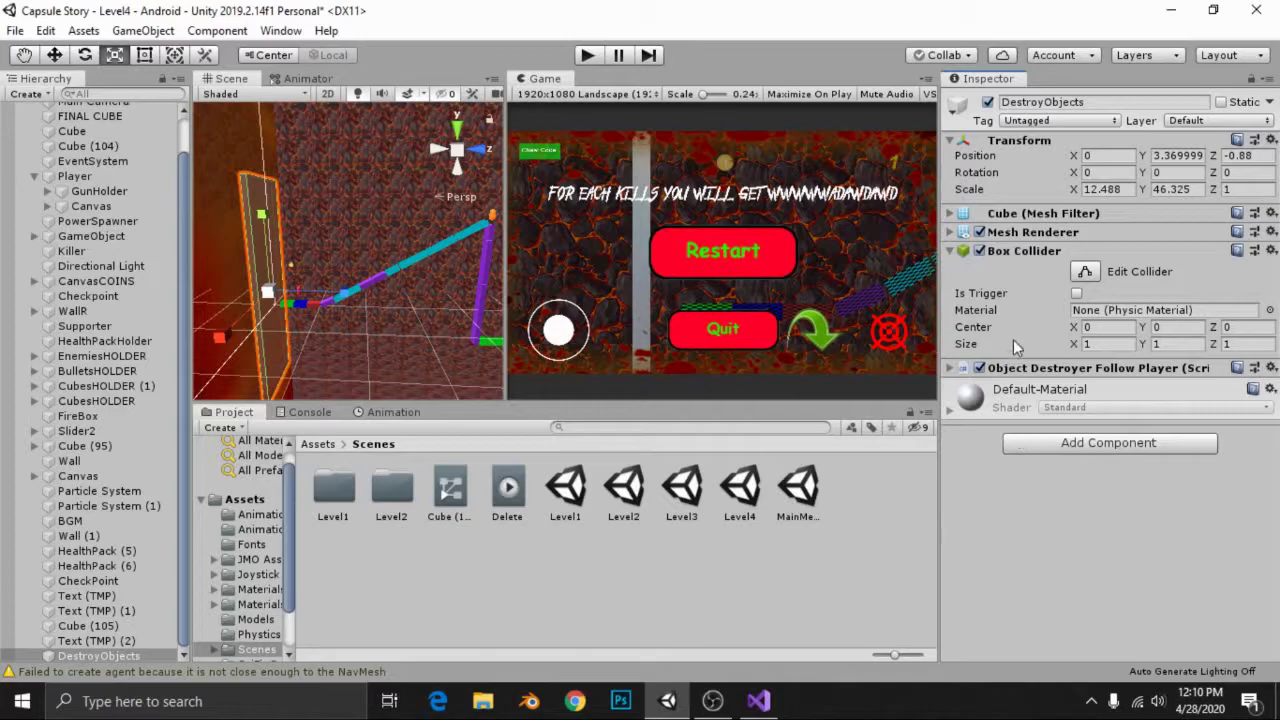
{"action": "right_click", "coordinate": [1010, 372]}
{"action": "left_click", "coordinate": [1060, 559]}
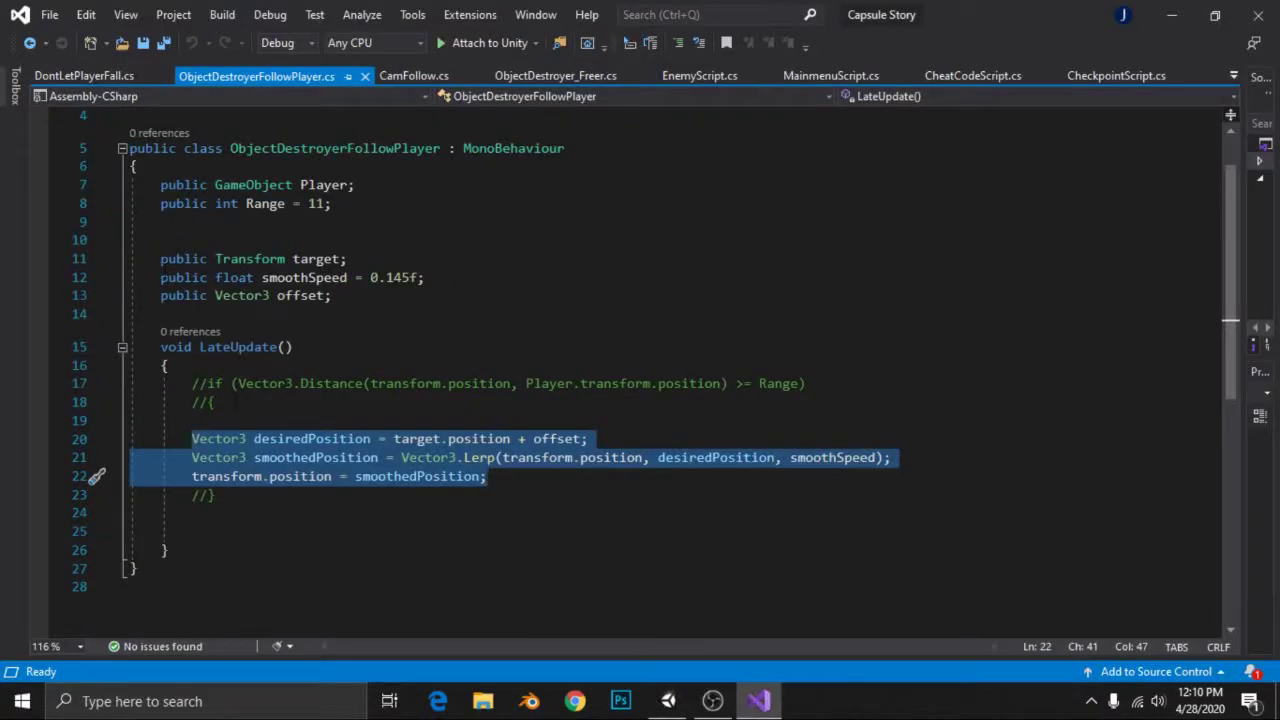
- Review the Player, target, Range, smoothSpeed and offset declarations in ObjectDestroyerFollowPlayer.cs
{"action": "left_click", "coordinate": [250, 494]}
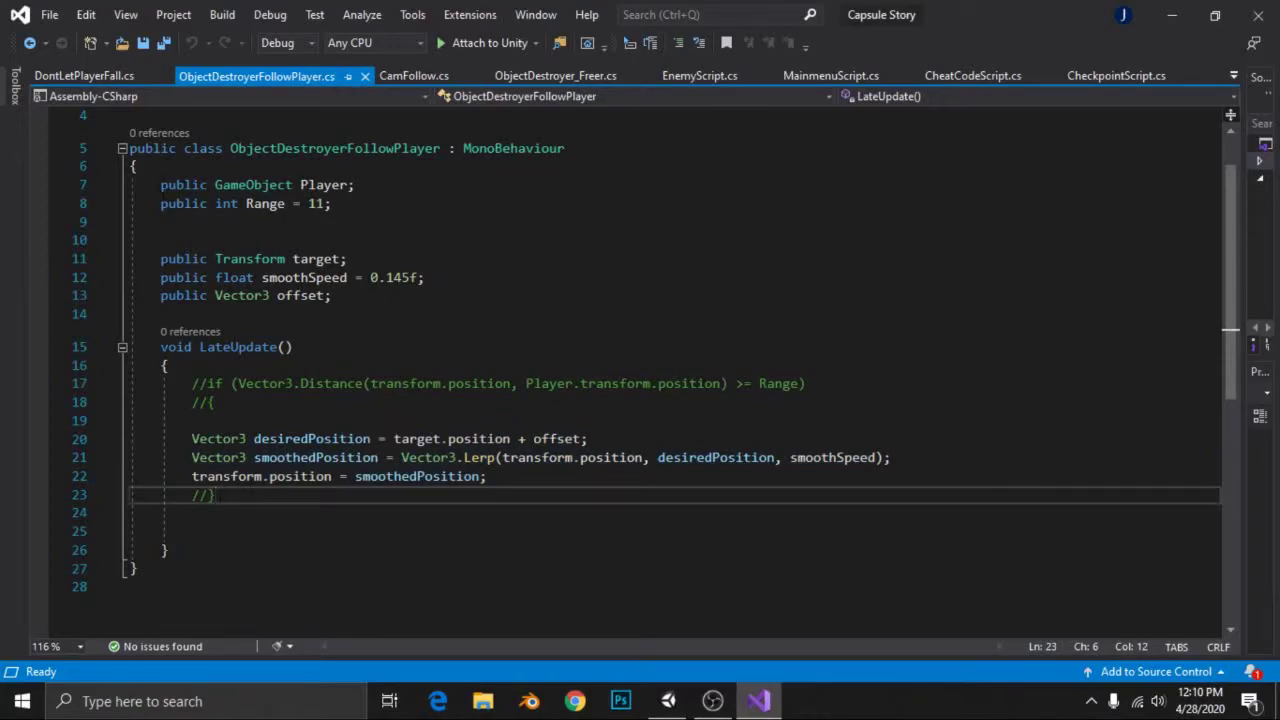
{"action": "left_click_drag", "start_coordinate": [161, 184], "coordinate": [355, 184]}
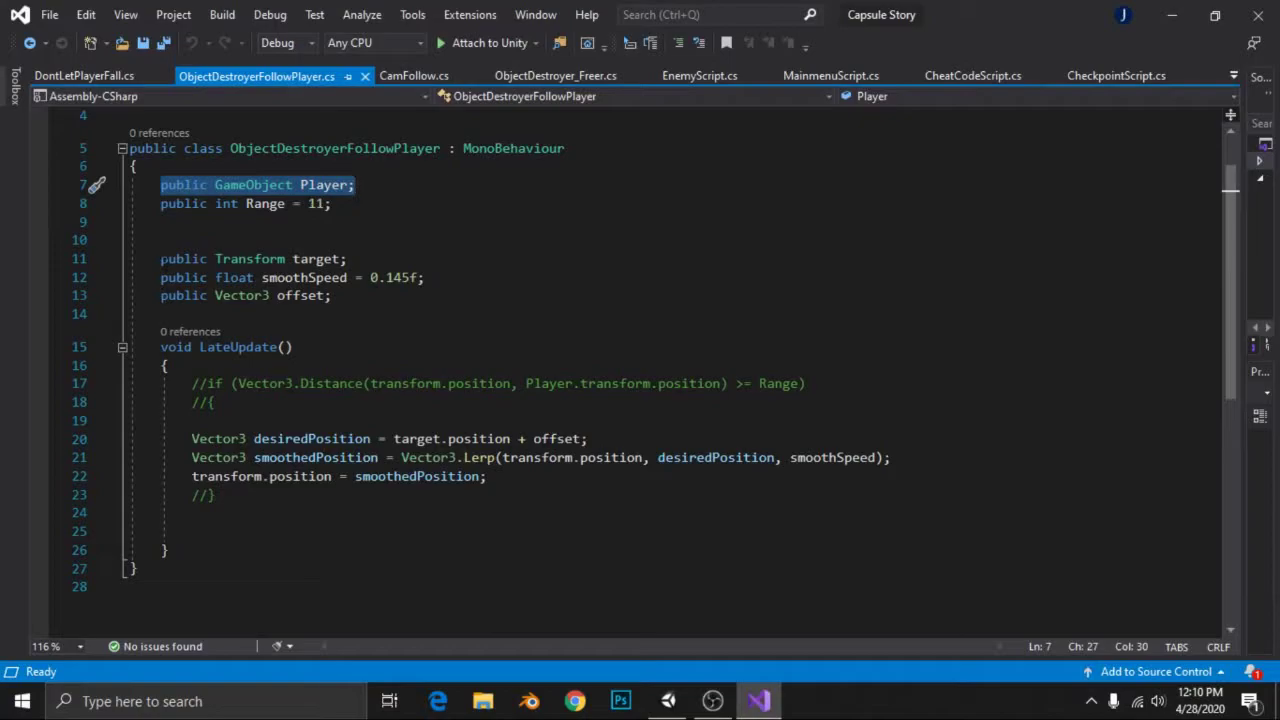
{"action": "left_click_drag", "start_coordinate": [161, 259], "coordinate": [348, 259]}
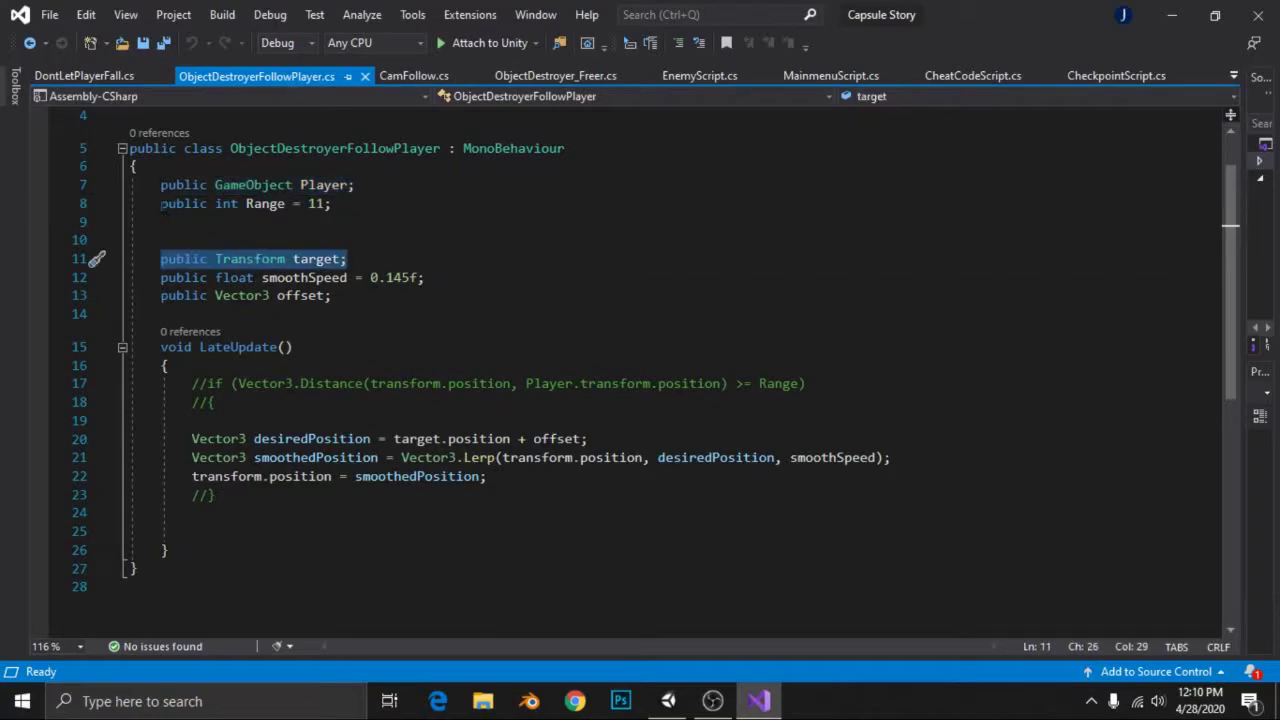
{"action": "left_click_drag", "start_coordinate": [161, 203], "coordinate": [293, 203]}
{"action": "left_click_drag", "start_coordinate": [331, 295], "coordinate": [161, 277]}
{"action": "left_click", "coordinate": [277, 295]}
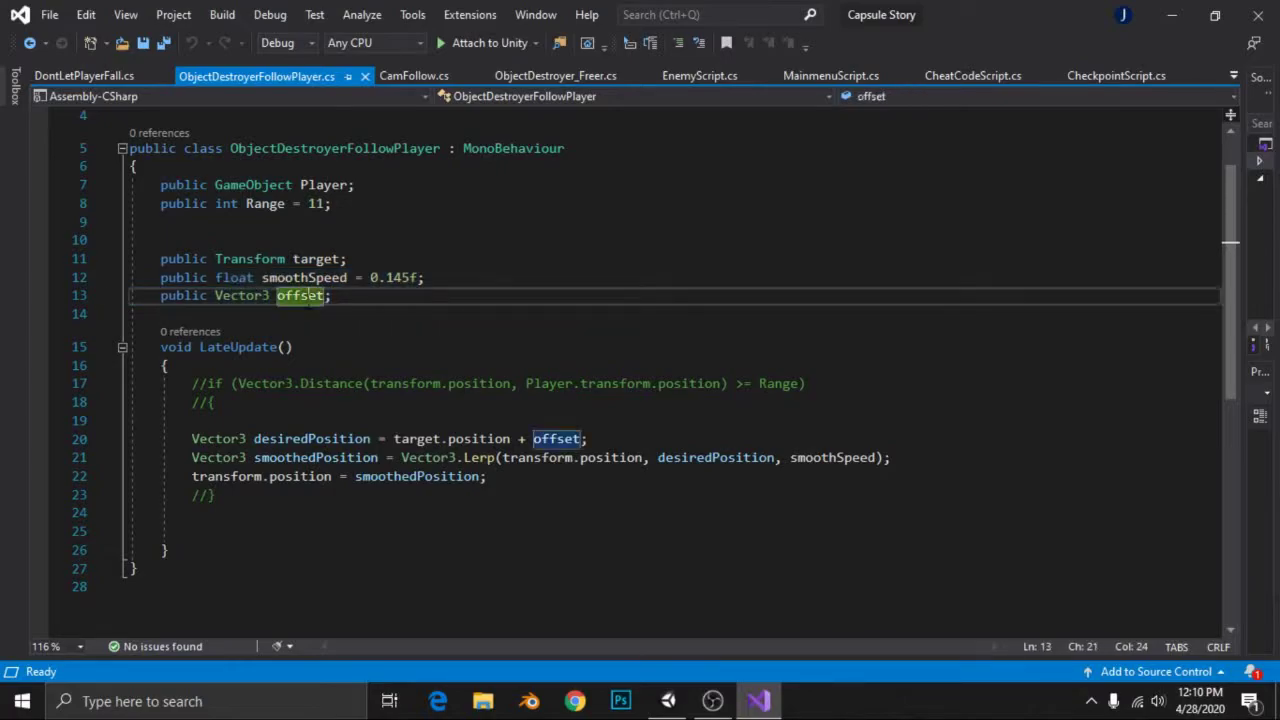
{"action": "left_click_drag", "start_coordinate": [161, 277], "coordinate": [331, 295]}
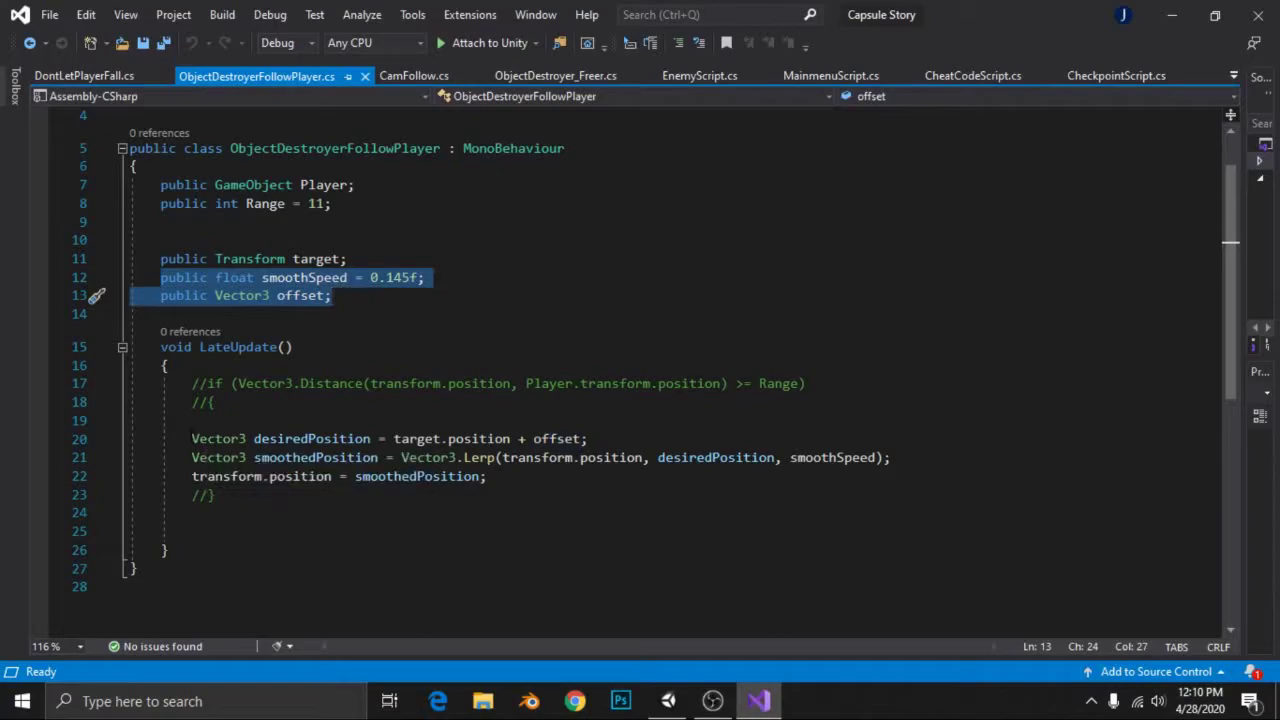
- Review the desired-position calculation in LateUpdate, then return to Unity
{"action": "left_click_drag", "start_coordinate": [192, 438], "coordinate": [522, 438]}
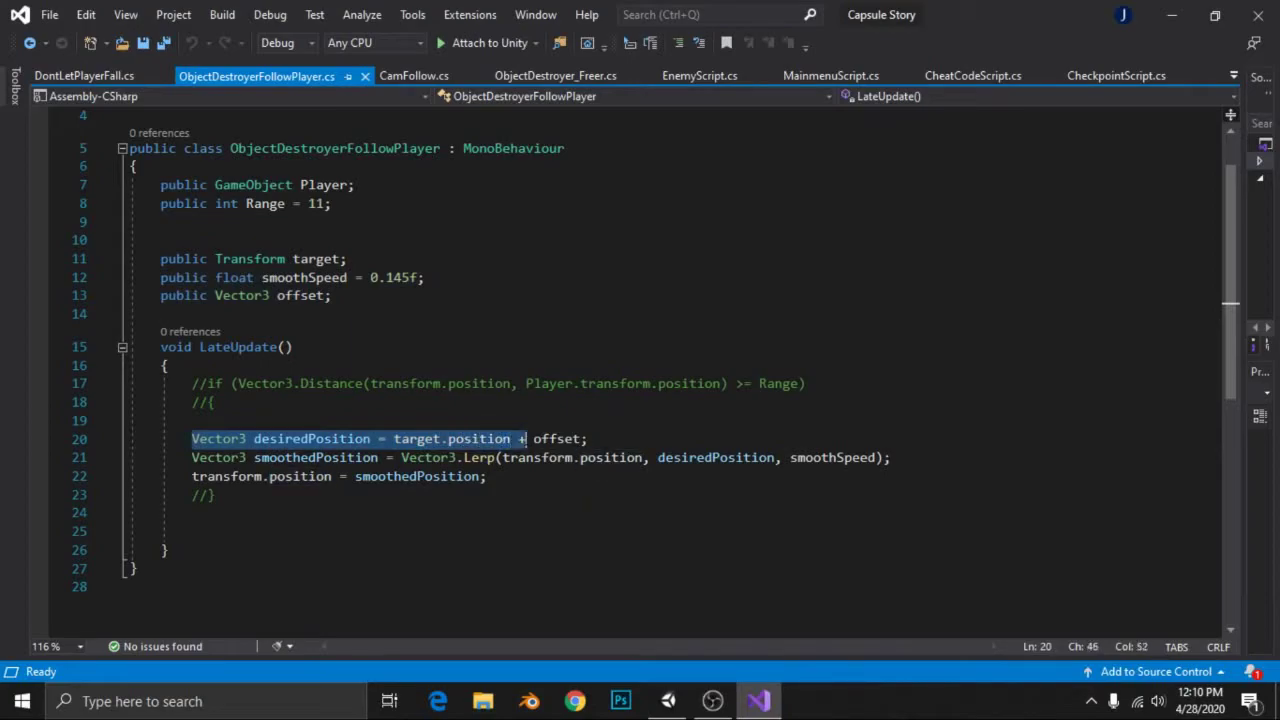
{"action": "left_click", "coordinate": [597, 441]}
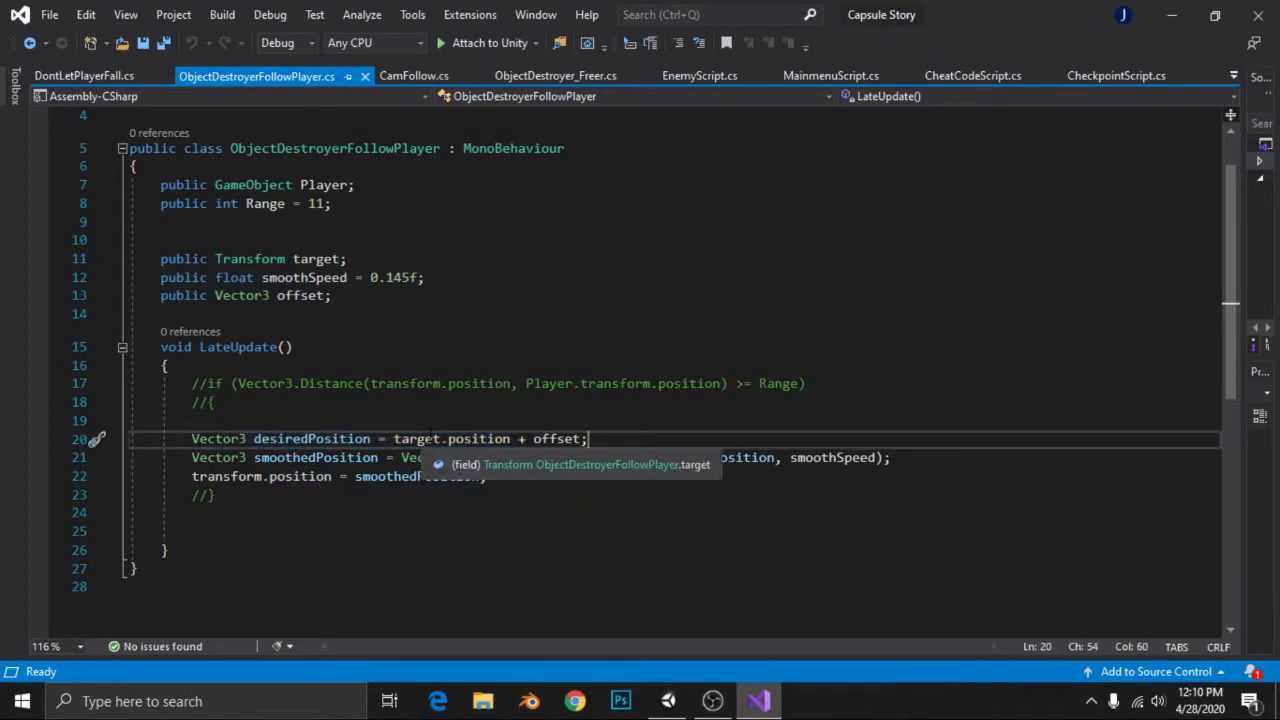
{"action": "key", "text": "alt+Tab"}
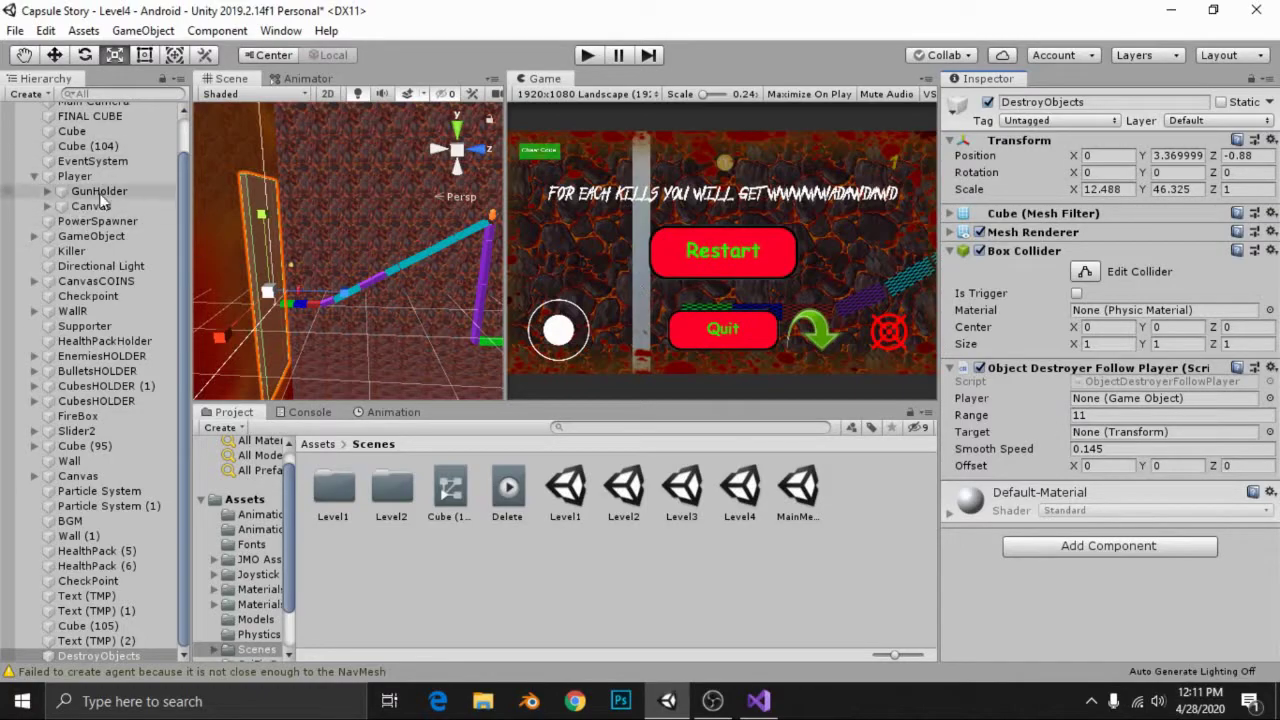
- Assign the Player object to the script's Player and Target fields, then start Play mode
{"action": "left_click_drag", "start_coordinate": [74, 176], "coordinate": [1110, 398]}
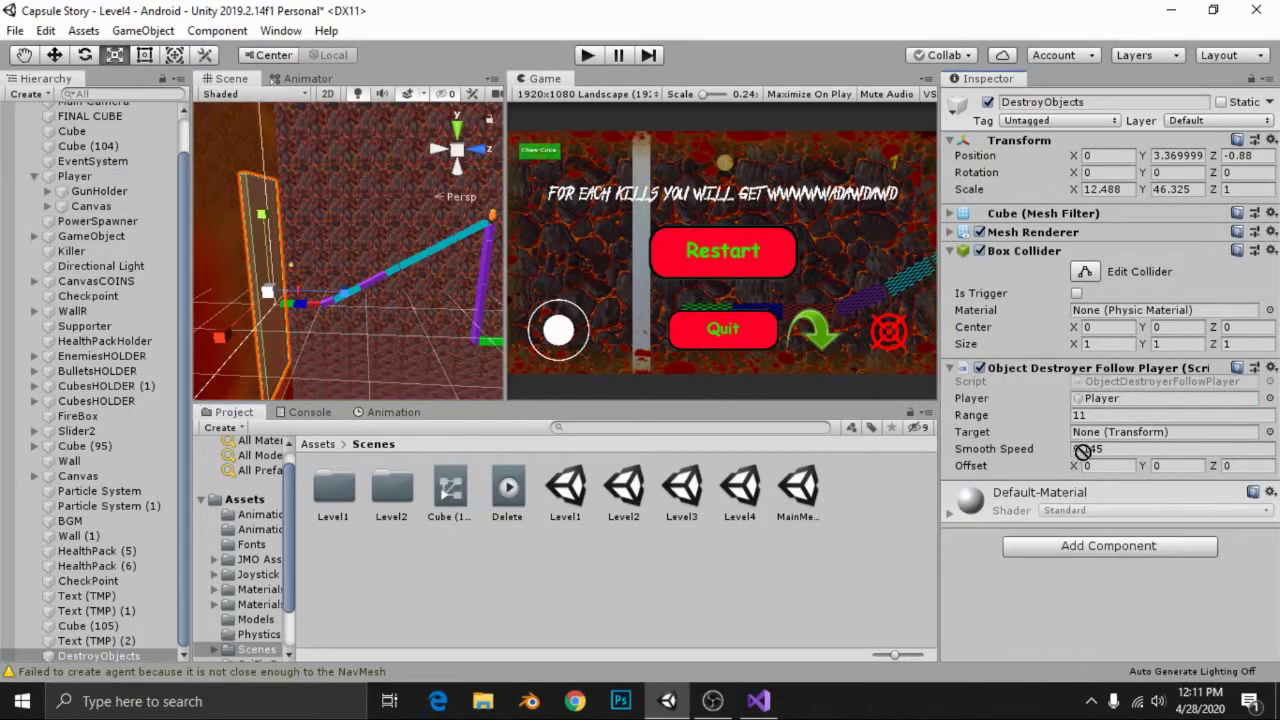
{"action": "left_click_drag", "start_coordinate": [588, 455], "coordinate": [1110, 432]}
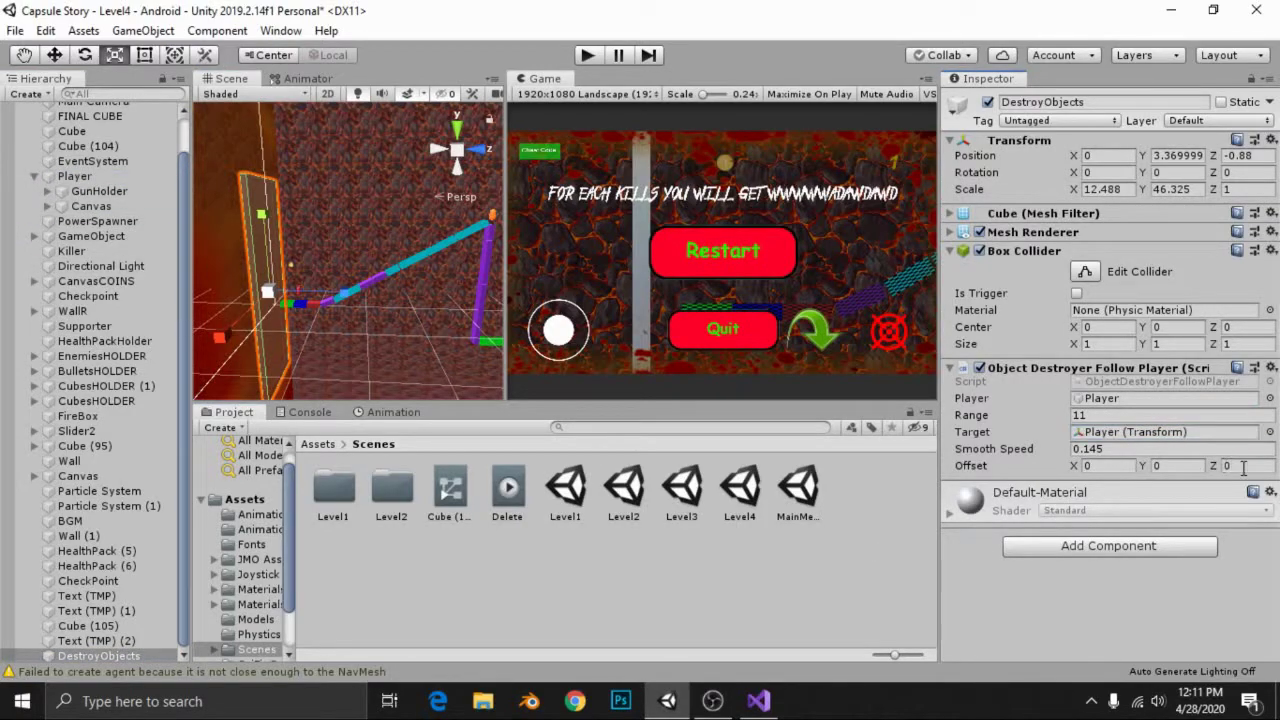
{"action": "left_click", "coordinate": [588, 55]}
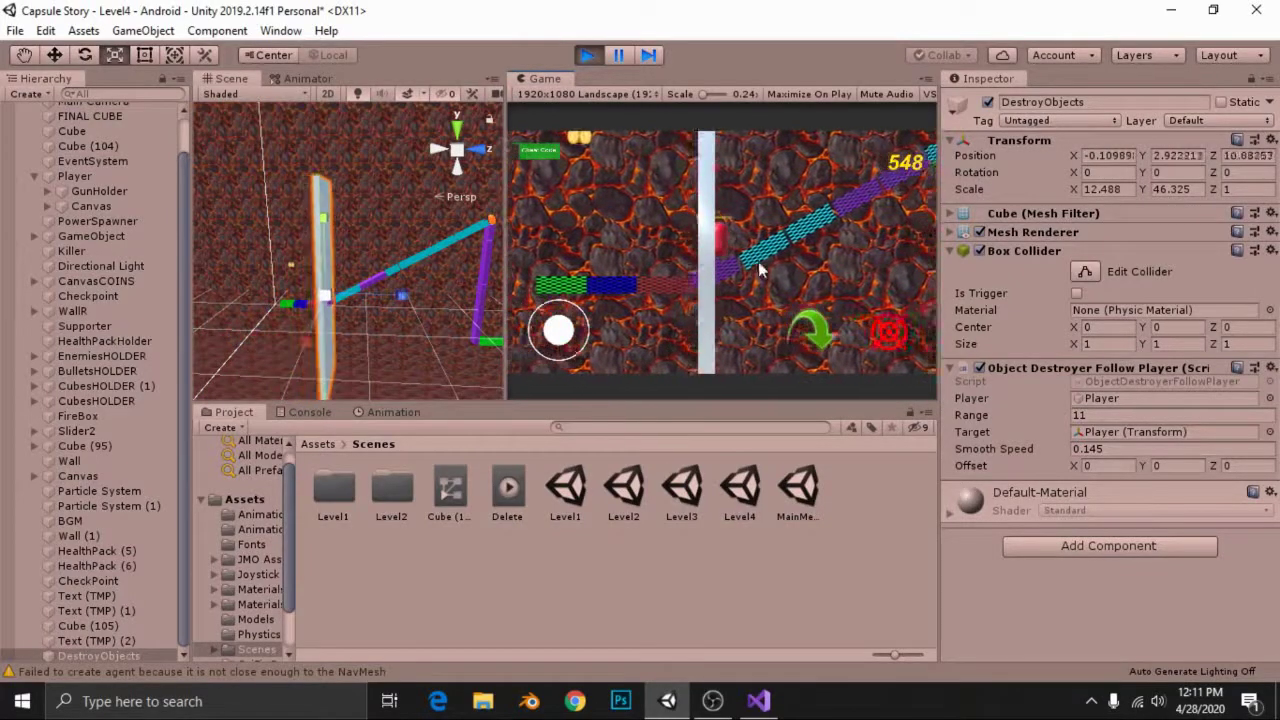
- Stop the test, edit the follow Offset Z, and play-test by driving the capsule forward
{"action": "left_click", "coordinate": [588, 55]}
{"action": "left_click", "coordinate": [1243, 465]}
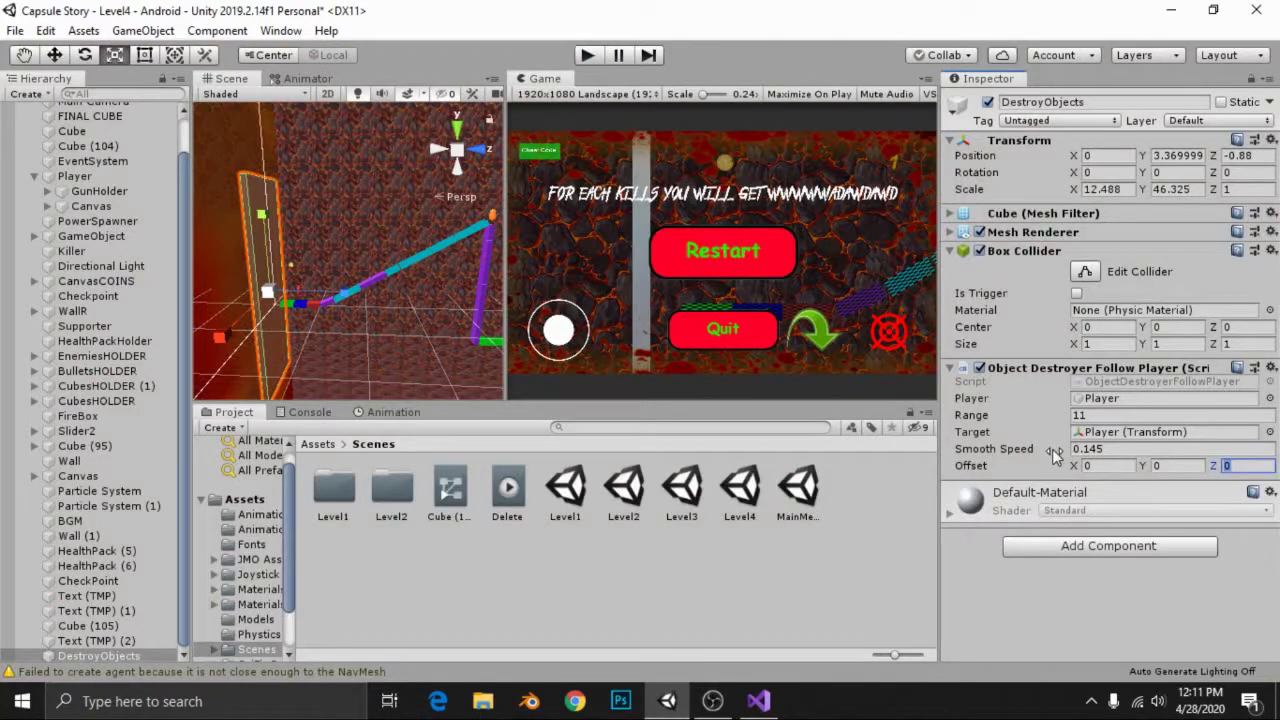
{"action": "type", "text": "-10"}
{"action": "key", "text": "ctrl+p"}
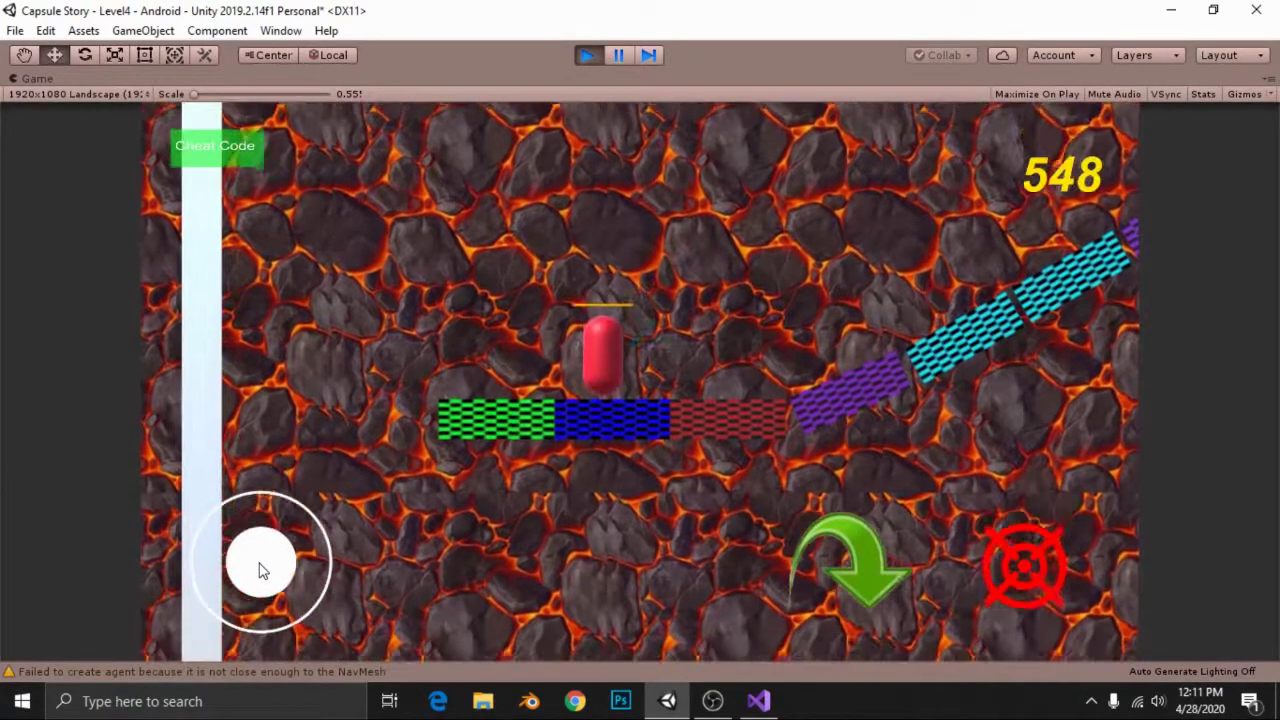
{"action": "left_click_drag", "start_coordinate": [258, 569], "coordinate": [757, 553]}
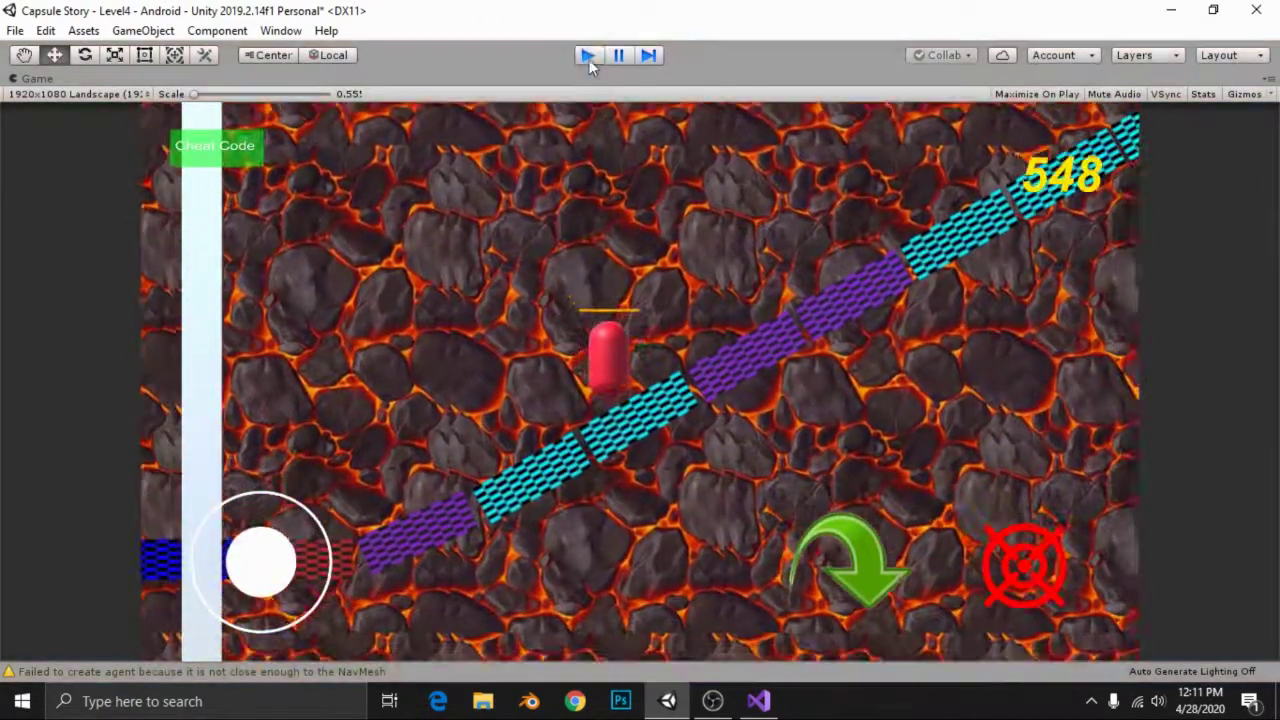
- Set Offset Z to -15, then play-test again, steering the capsule right along the path
{"action": "left_click", "coordinate": [588, 55]}
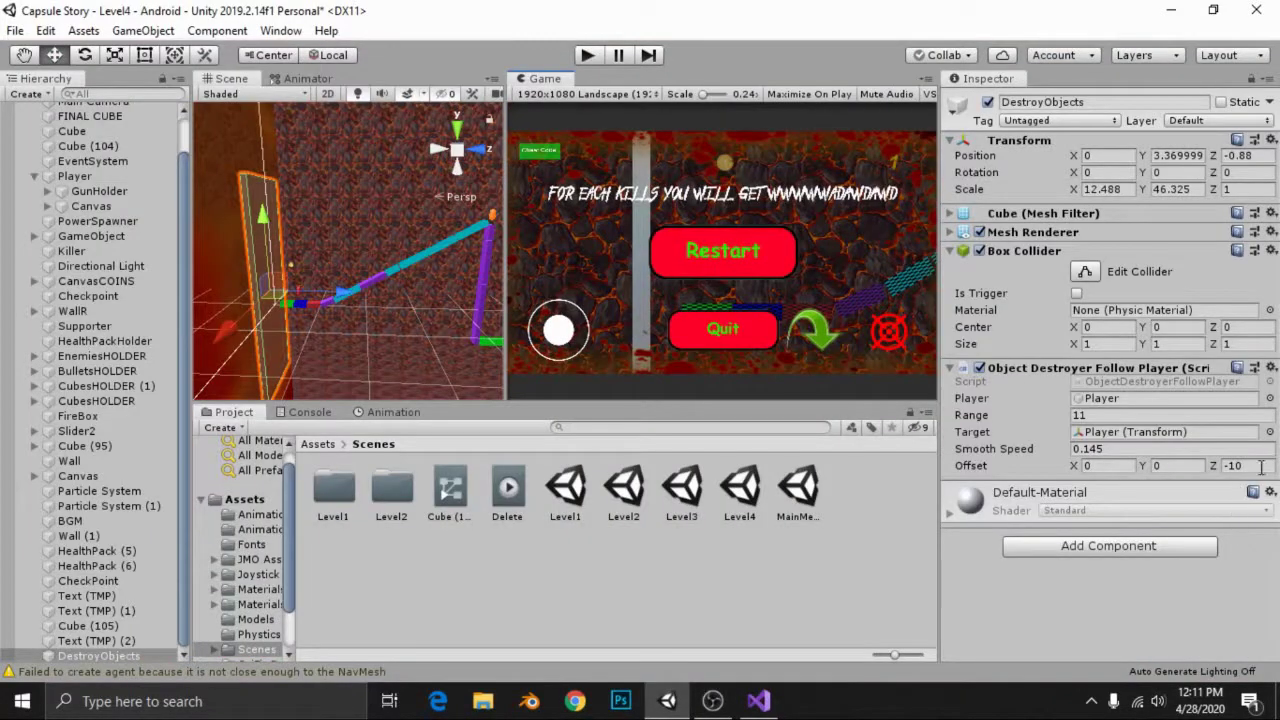
{"action": "left_click", "coordinate": [1245, 466]}
{"action": "type", "text": "-15"}
{"action": "key", "text": "ctrl+p"}
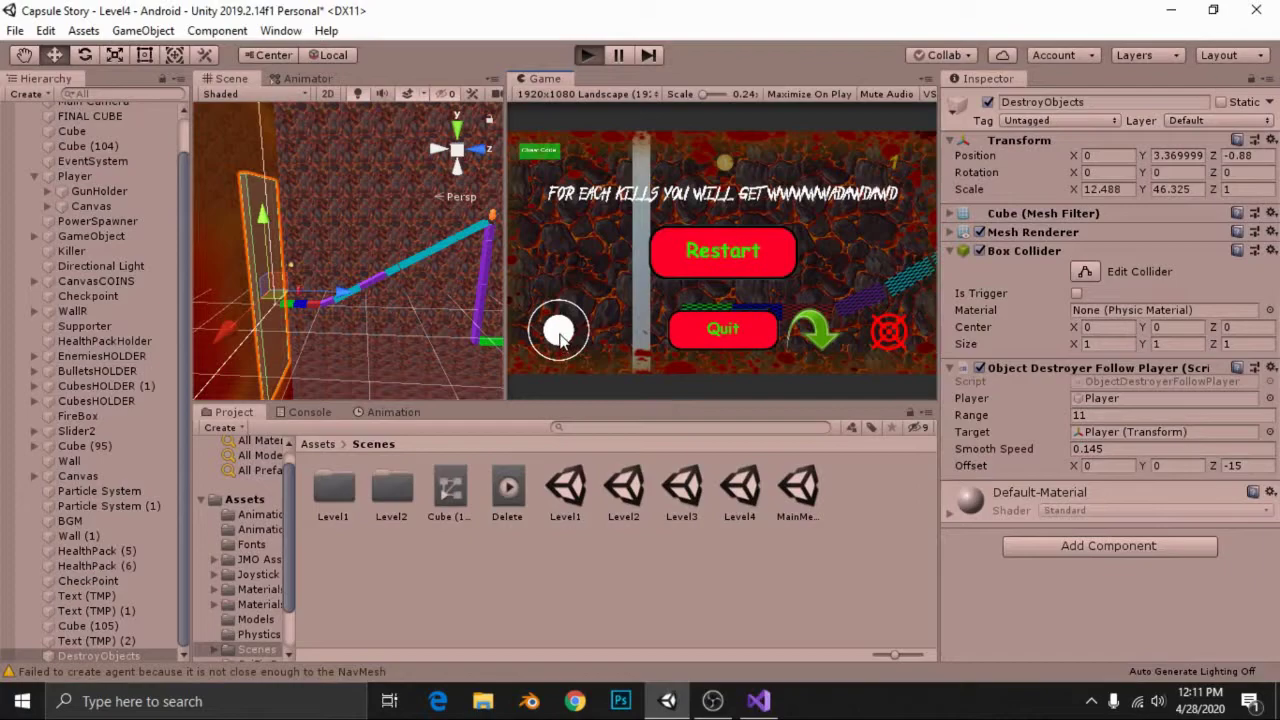
{"action": "key", "text": "ctrl+p"}
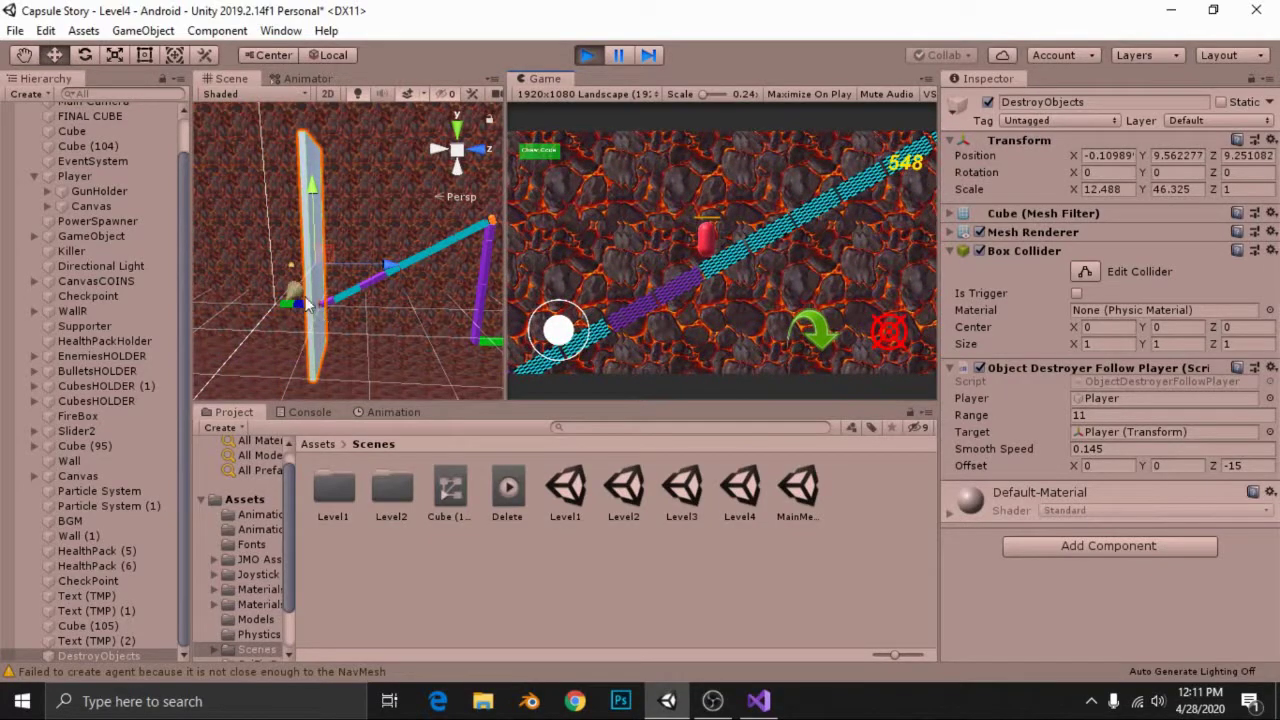
{"action": "left_click_drag", "start_coordinate": [560, 320], "coordinate": [834, 265]}
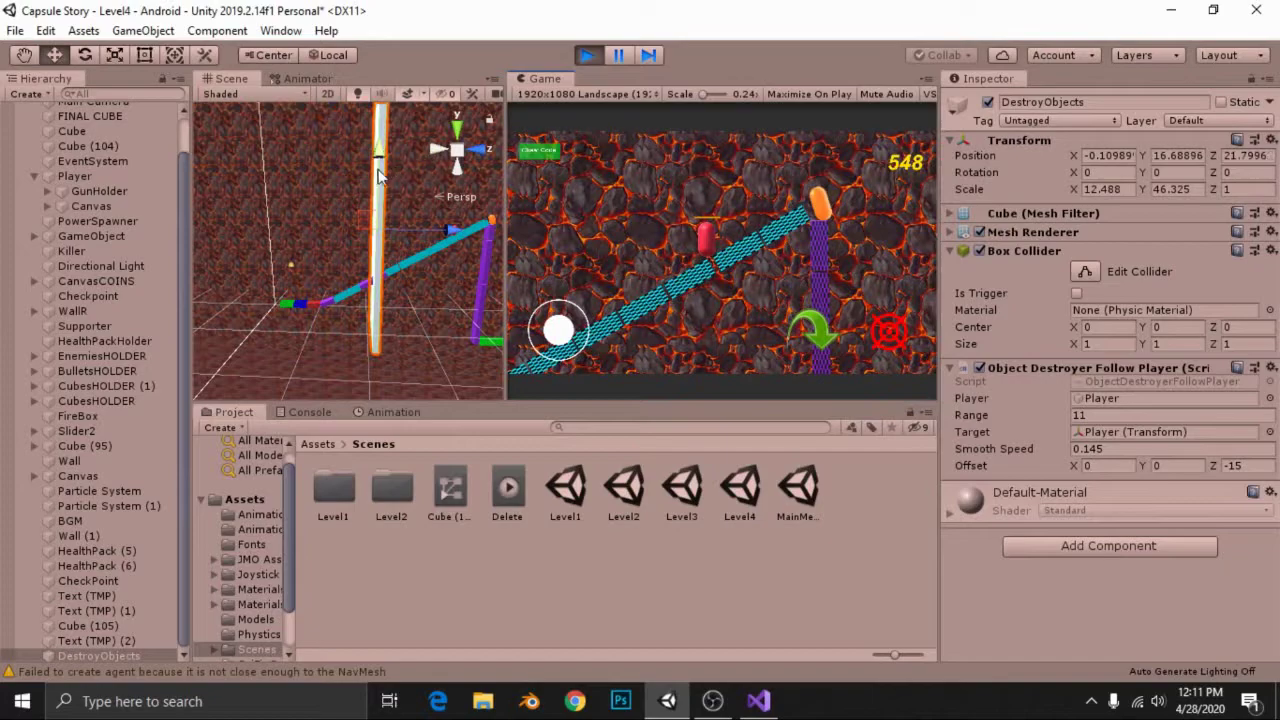
- Stop the test, scale the DestroyObjects wall taller and wider, make its Box Collider a trigger, and replay
{"action": "left_click", "coordinate": [588, 56]}
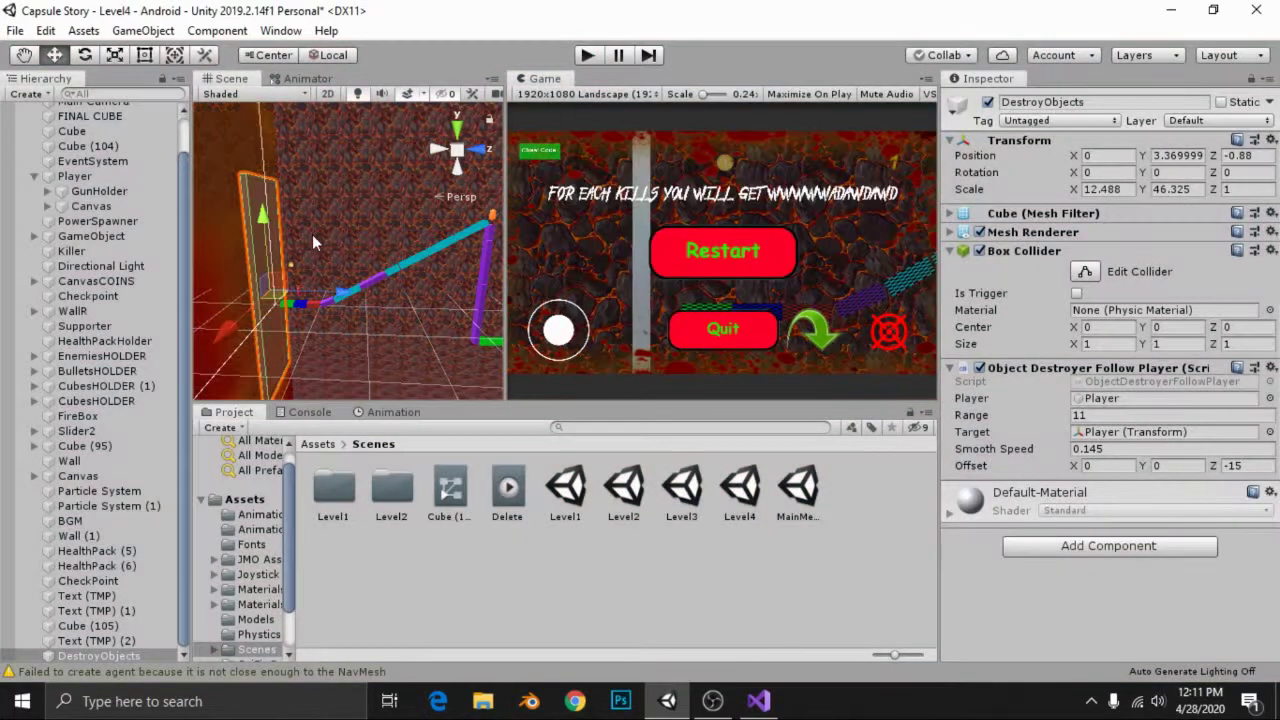
{"action": "left_click_drag", "start_coordinate": [280, 169], "coordinate": [219, 333]}
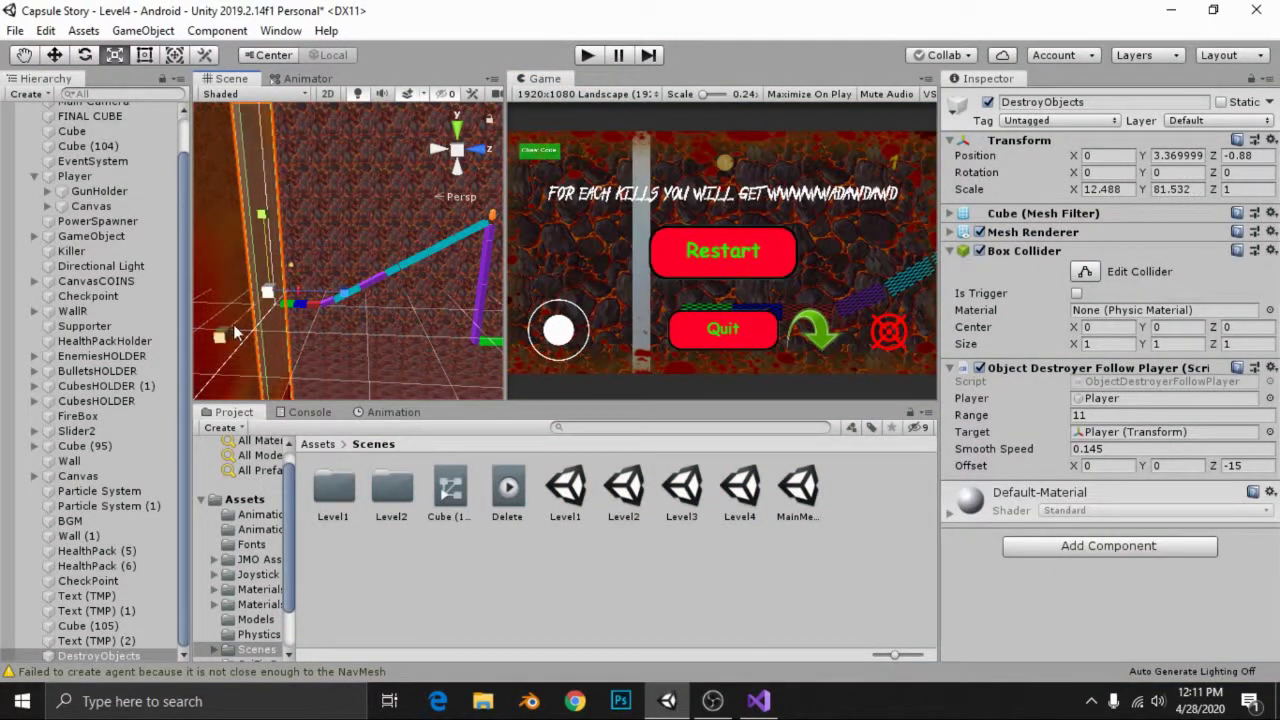
{"action": "key", "text": "w"}
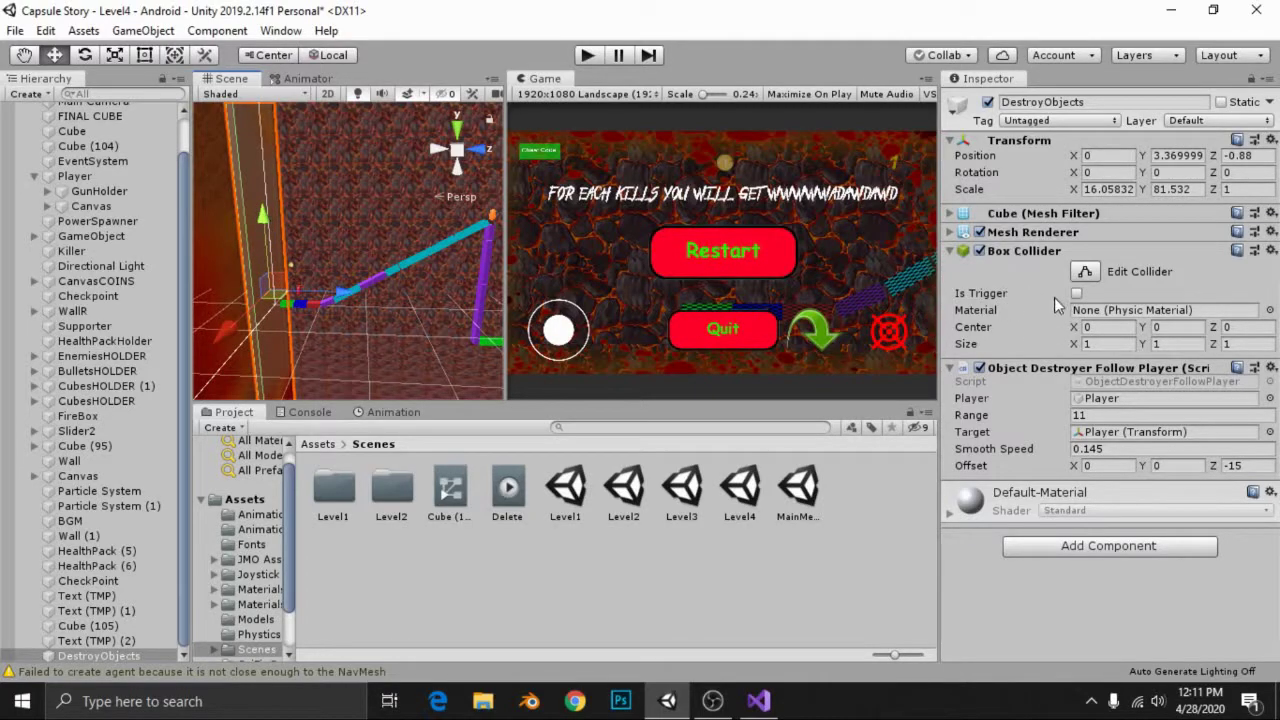
{"action": "left_click", "coordinate": [1050, 370]}
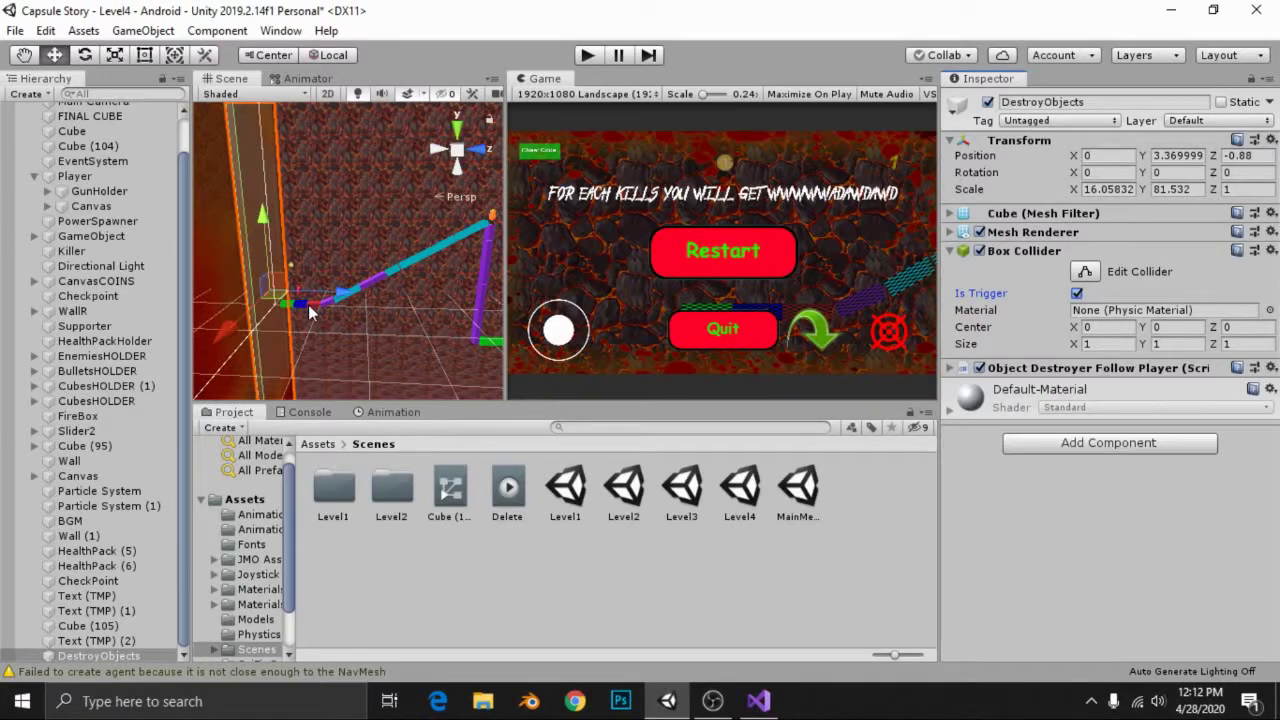
{"action": "key", "text": "ctrl+p"}
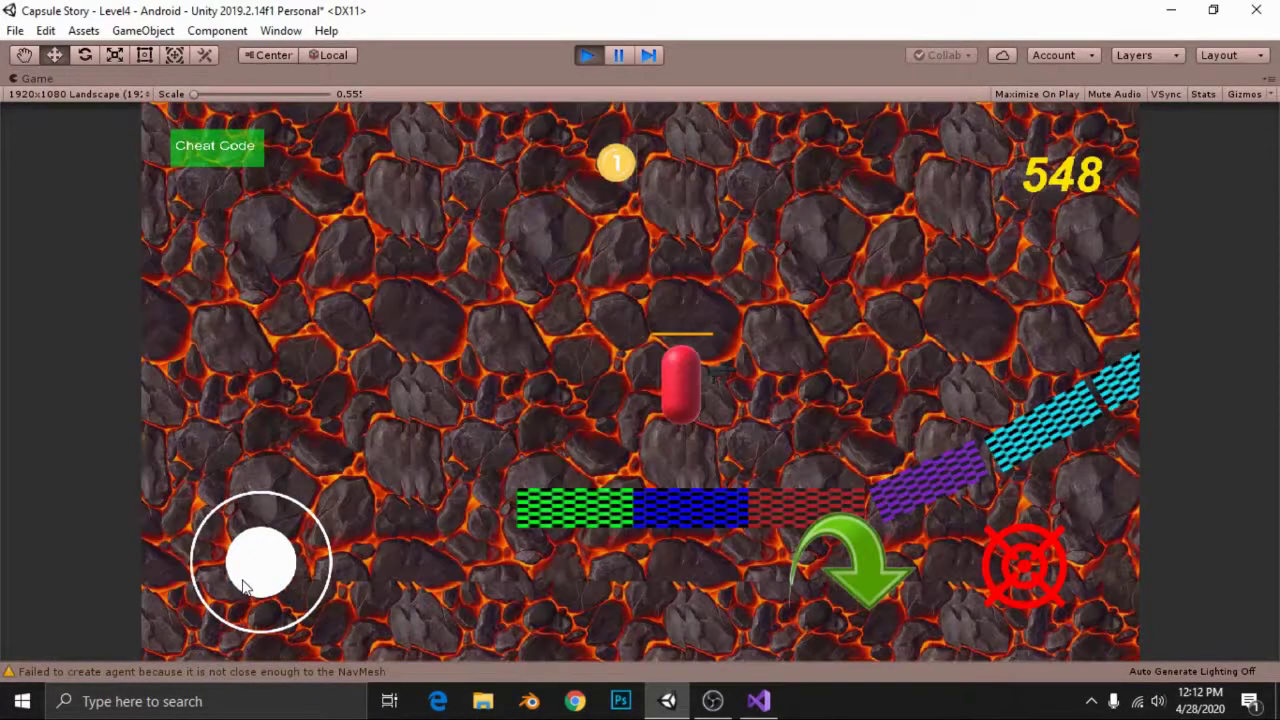
- Steer the capsule right and back left along the lava path, then stop the play-test
{"action": "left_click_drag", "start_coordinate": [255, 568], "coordinate": [613, 568]}
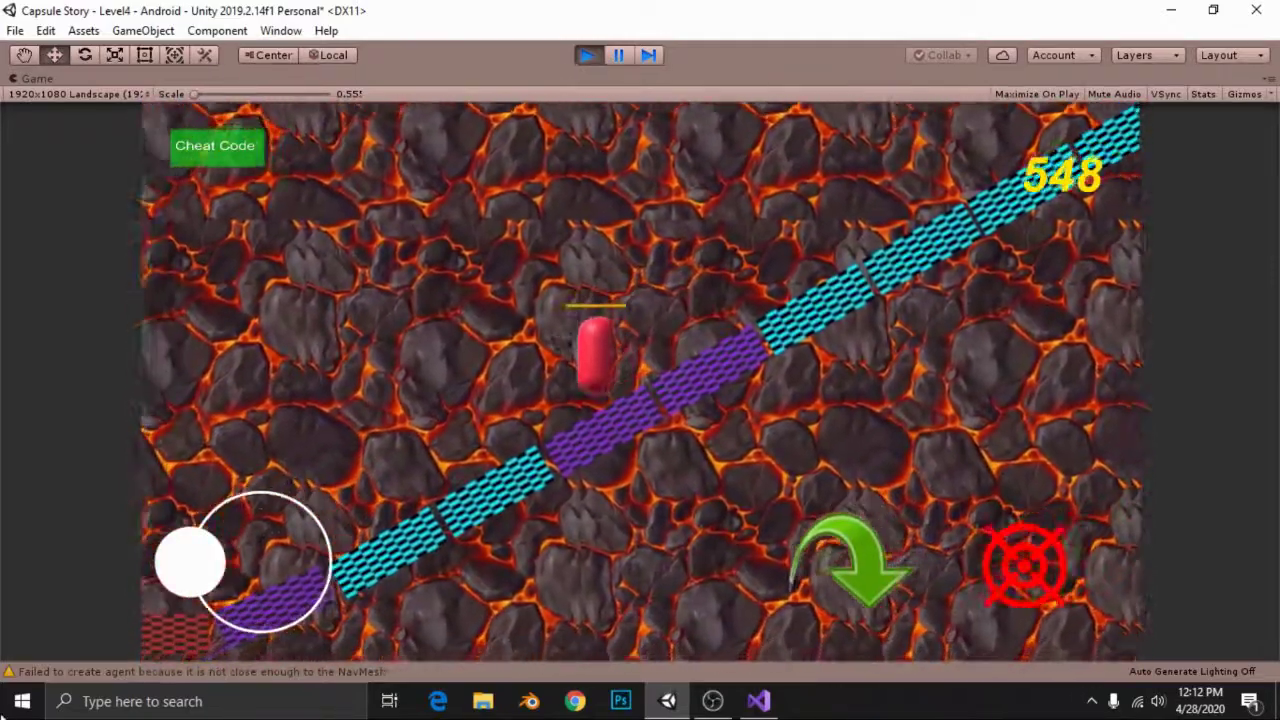
{"action": "left_click_drag", "start_coordinate": [613, 568], "coordinate": [170, 565]}
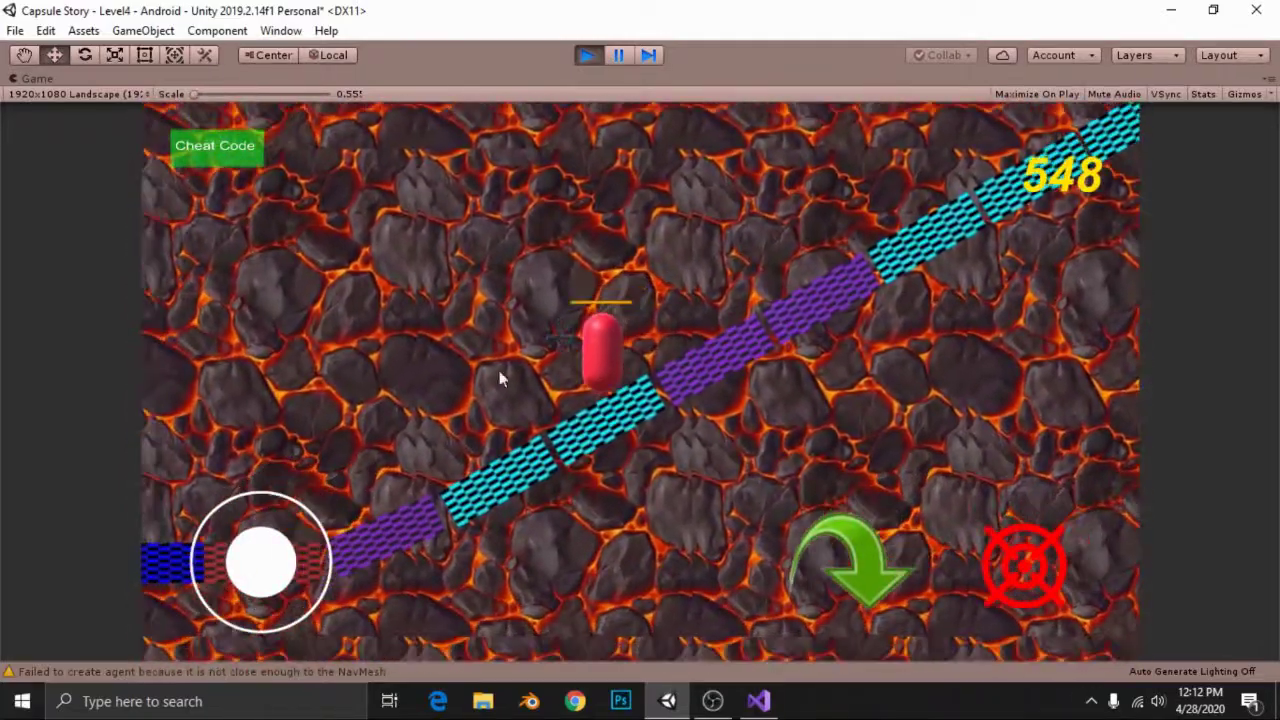
{"action": "left_click", "coordinate": [591, 57]}
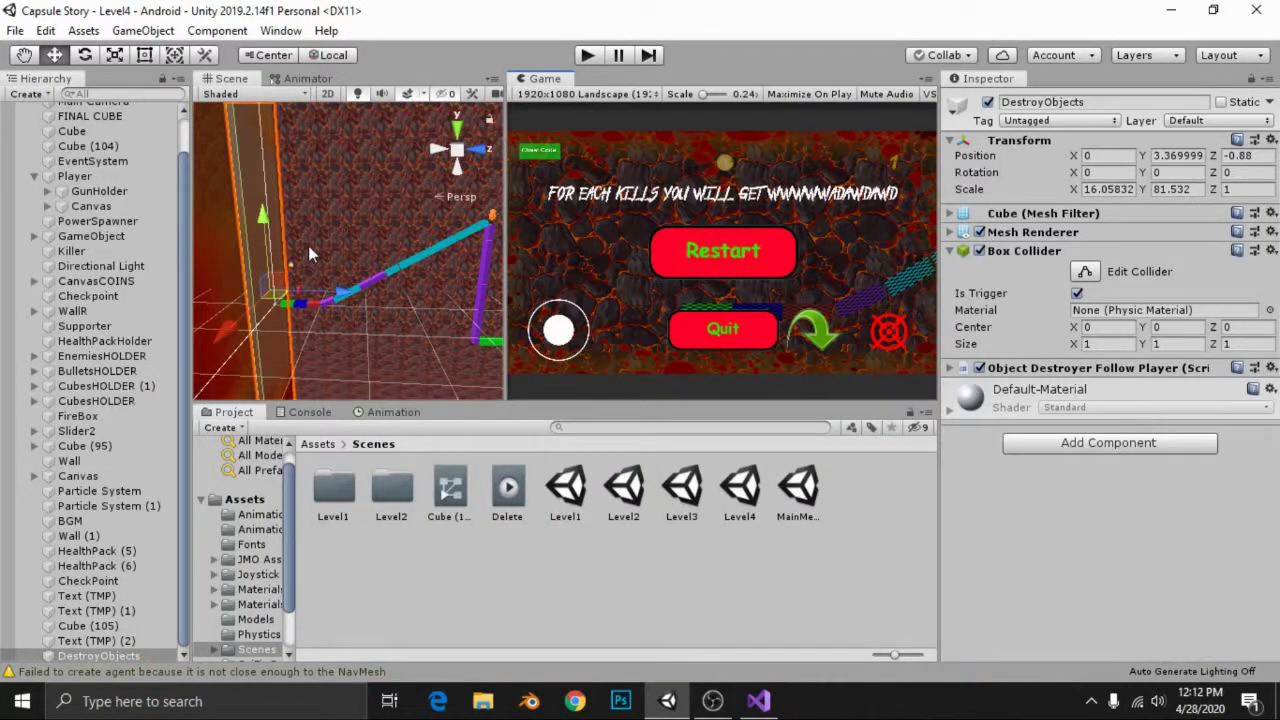
- Add the Object Destroyer_Freer script to the DestroyObjects wall and open it in Visual Studio
{"action": "left_click", "coordinate": [1097, 447]}
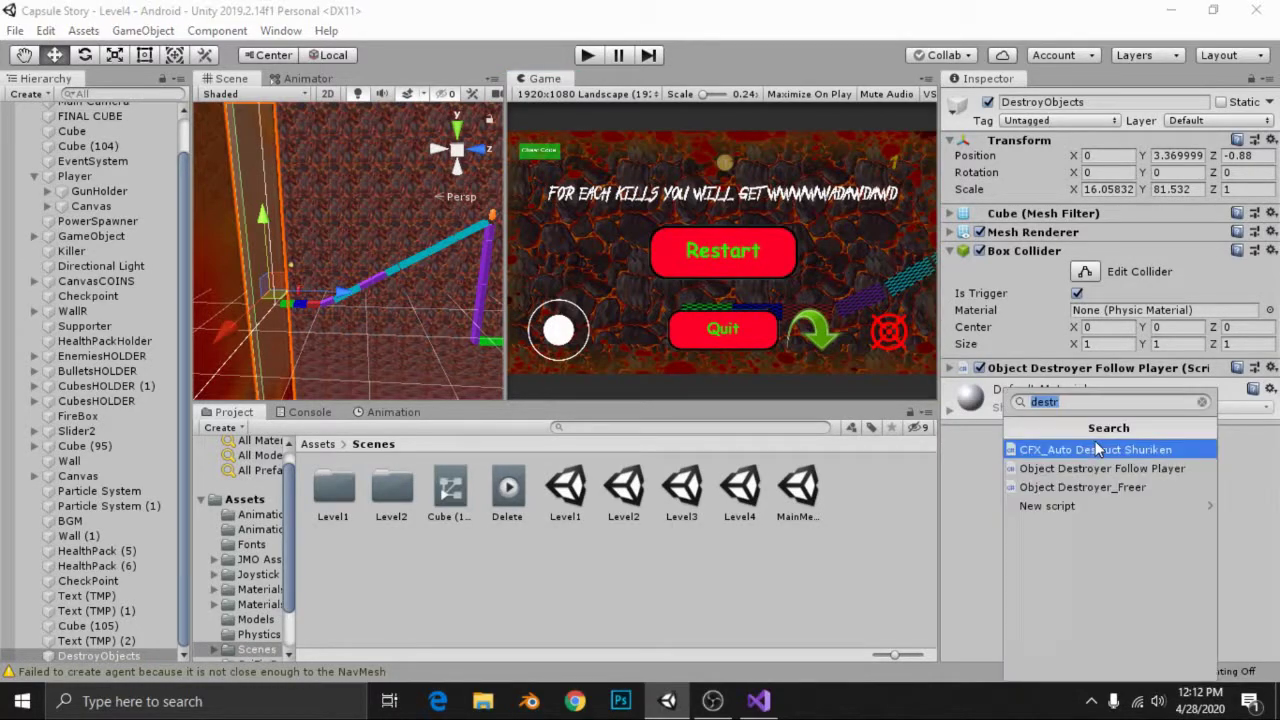
{"action": "left_click", "coordinate": [1080, 487]}
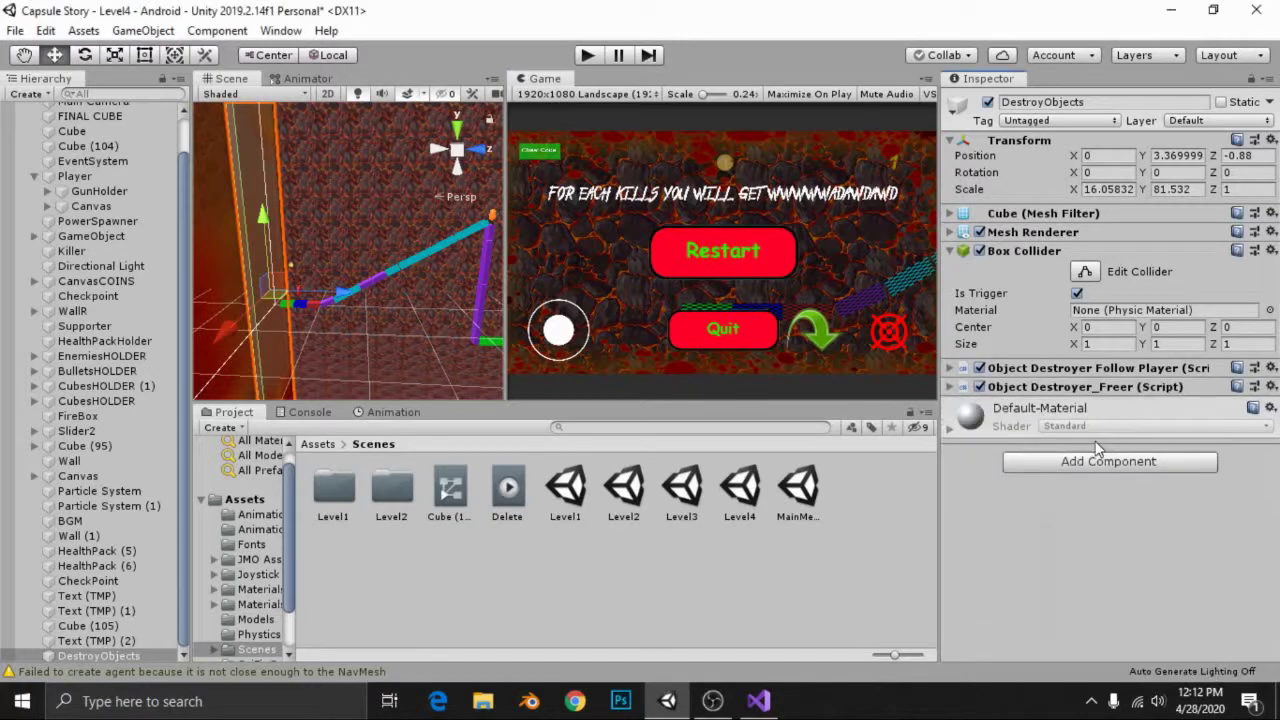
{"action": "right_click", "coordinate": [1056, 387]}
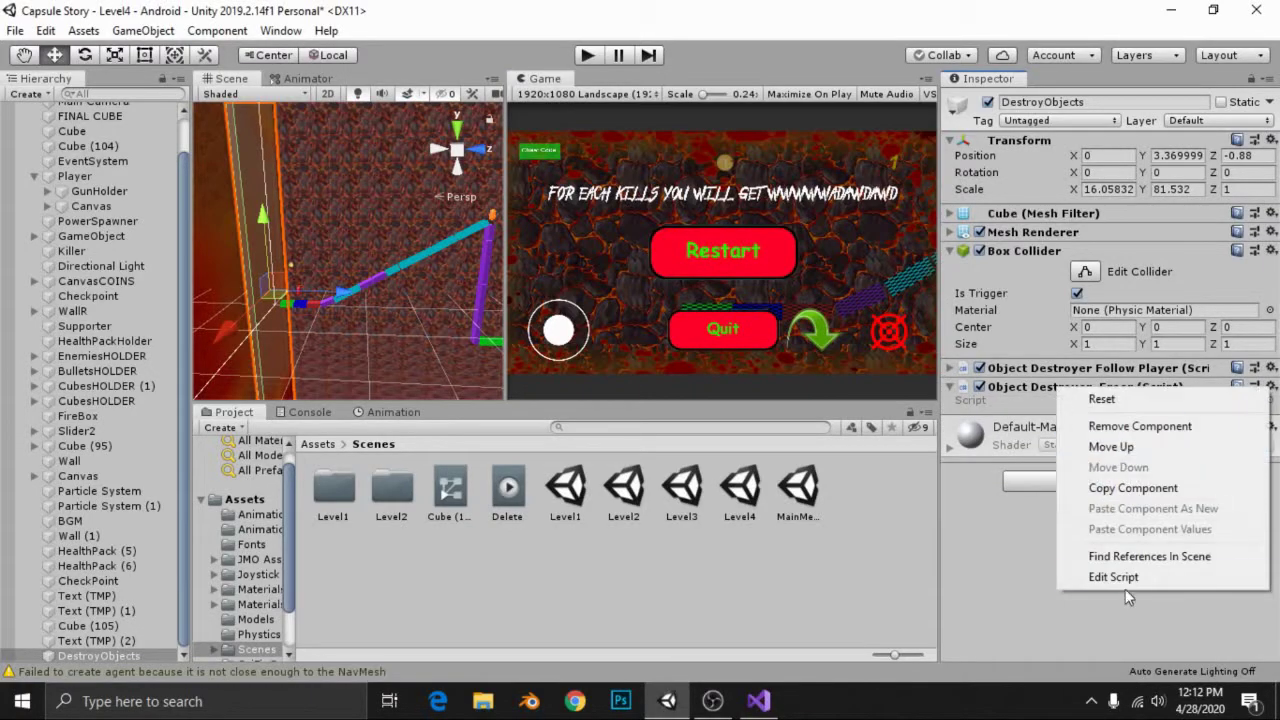
{"action": "left_click", "coordinate": [1118, 578]}
{"action": "key", "text": "alt+Tab"}
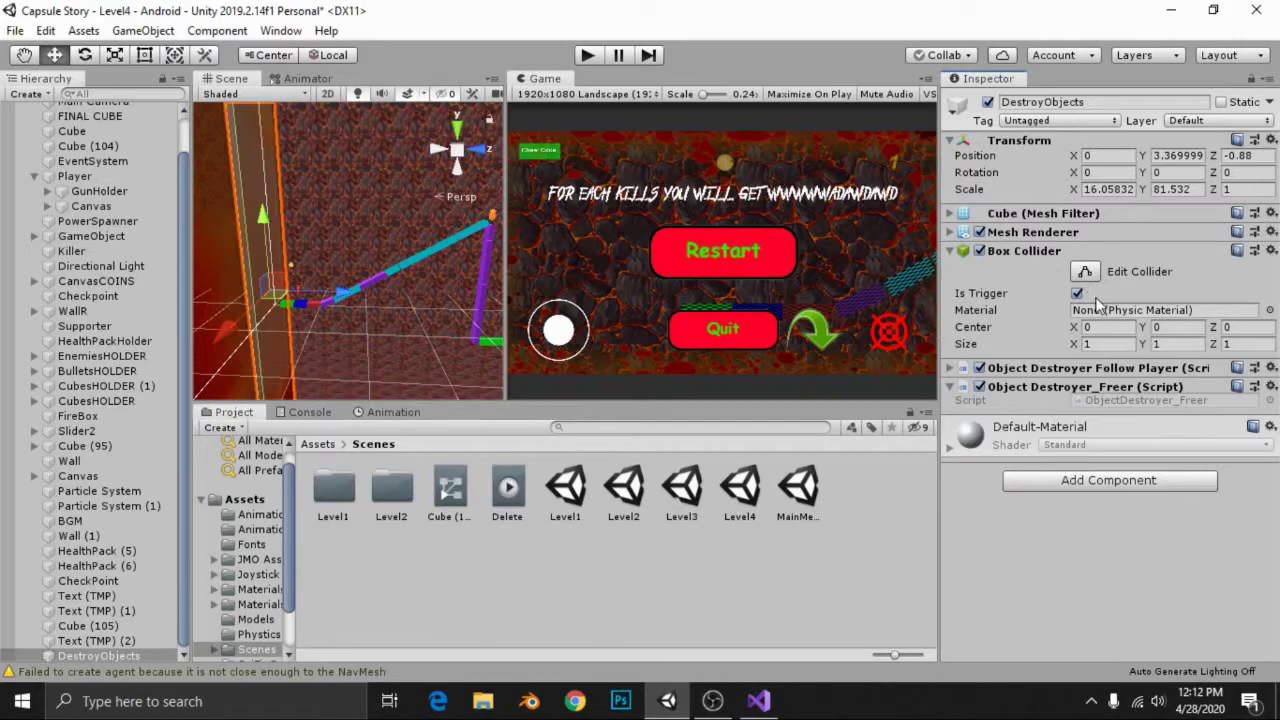
{"action": "left_click", "coordinate": [1083, 493]}
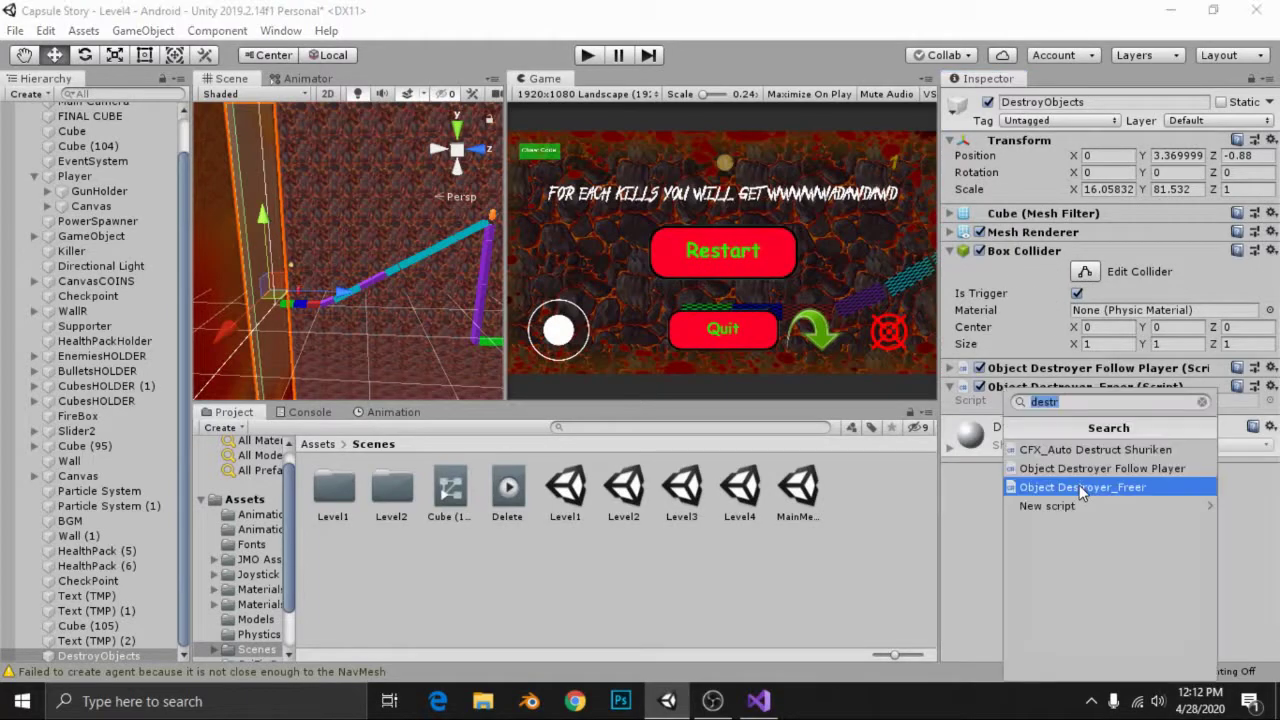
{"action": "double_click", "coordinate": [1079, 485]}
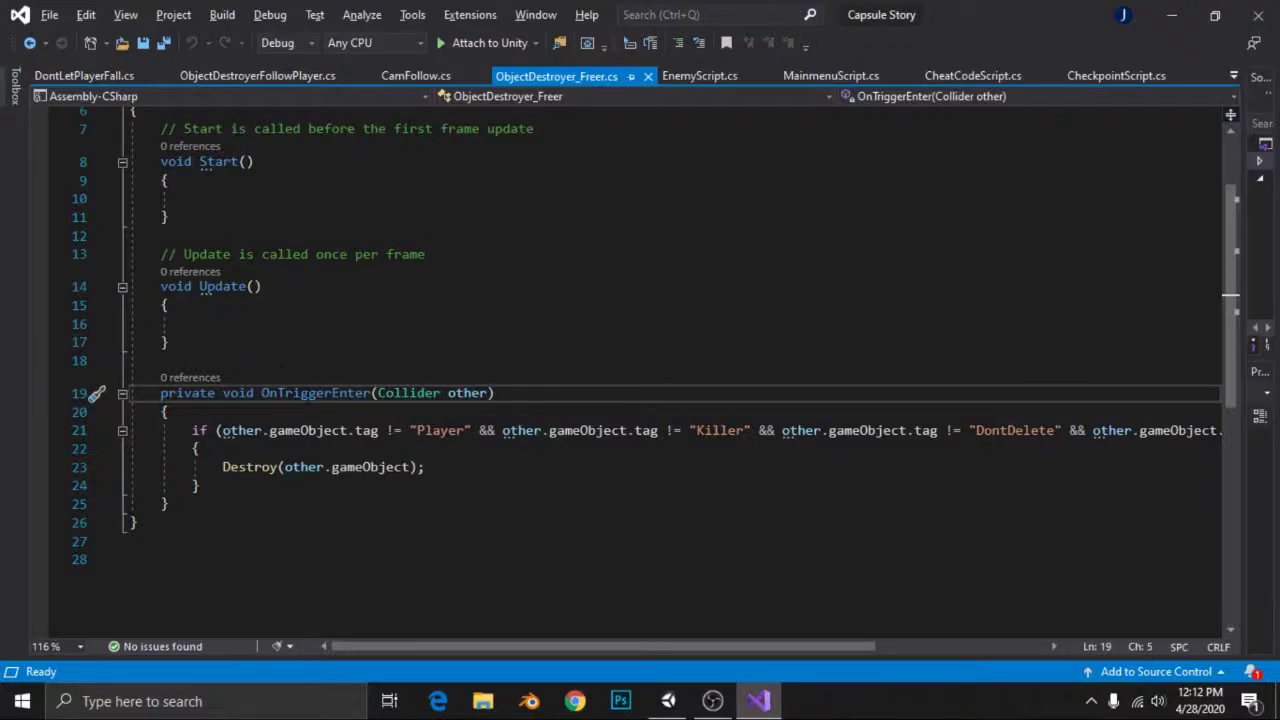
{"action": "key", "text": "alt+Tab"}
- Add a Rigidbody to the wall with Use Gravity turned off
{"action": "left_click", "coordinate": [1044, 484]}
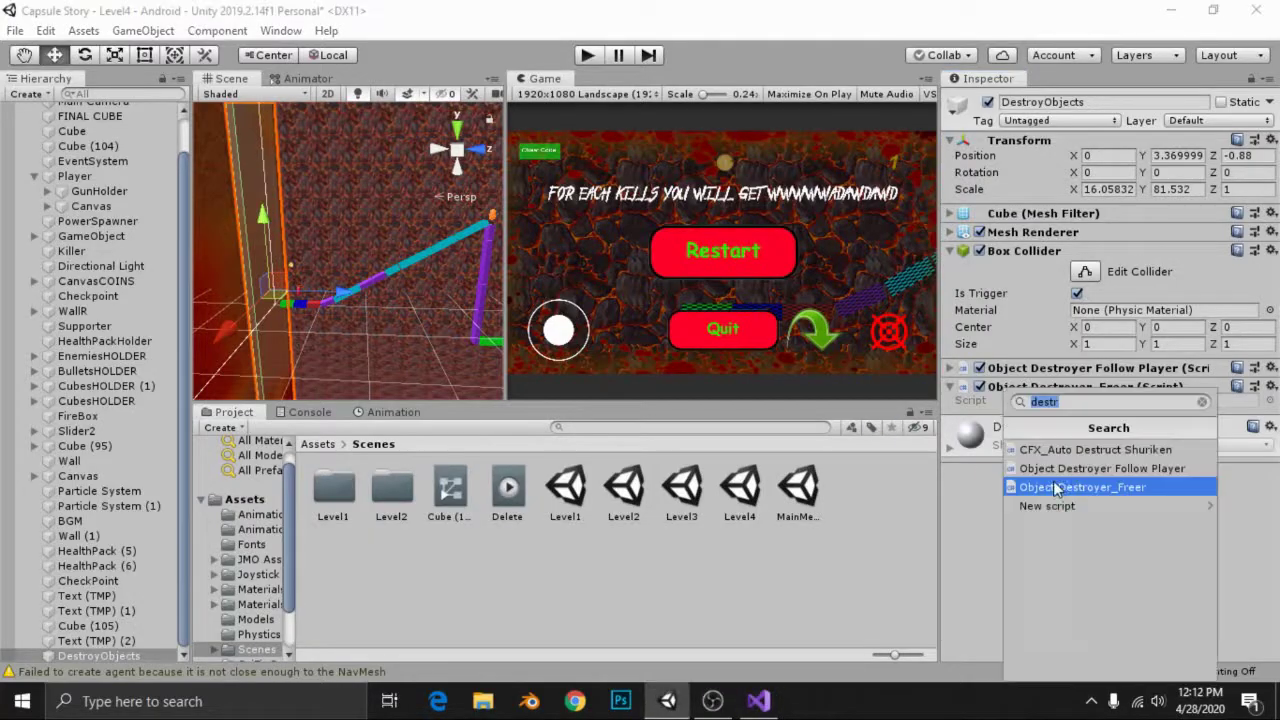
{"action": "type", "text": "rigi"}
{"action": "key", "text": "Up"}
{"action": "key", "text": "Up"}
{"action": "key", "text": "Return"}
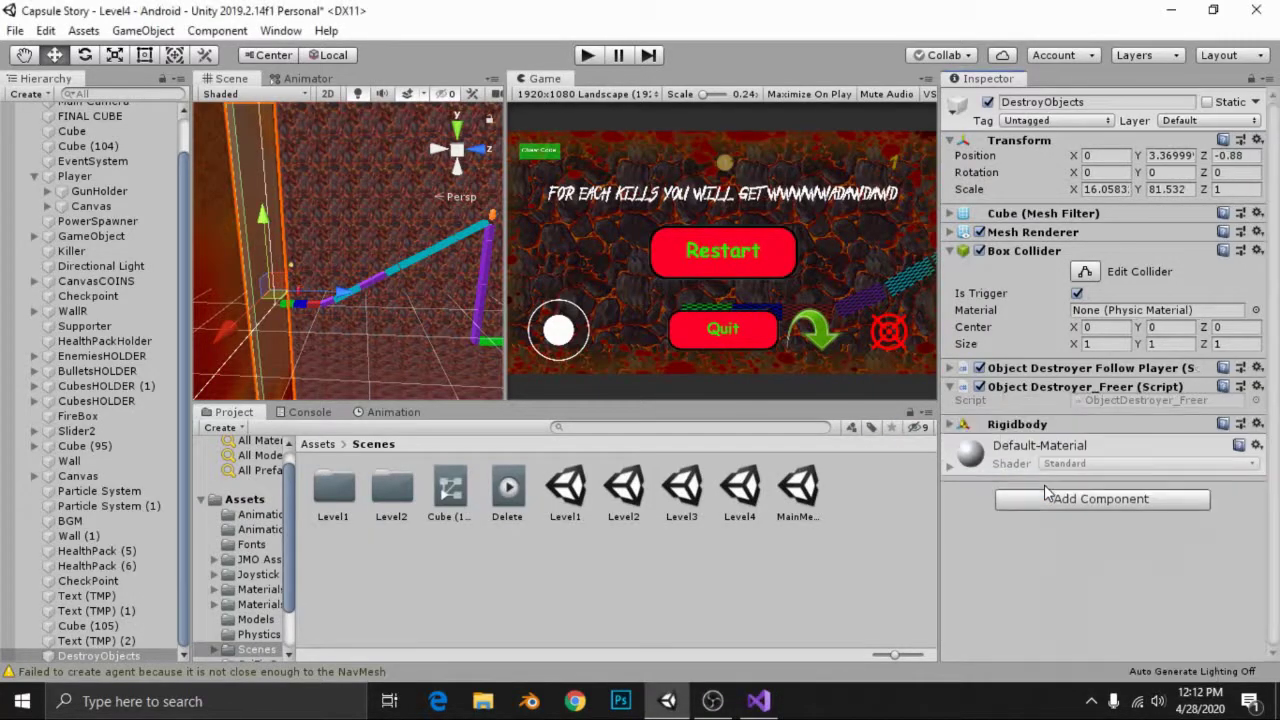
{"action": "left_click", "coordinate": [1019, 425]}
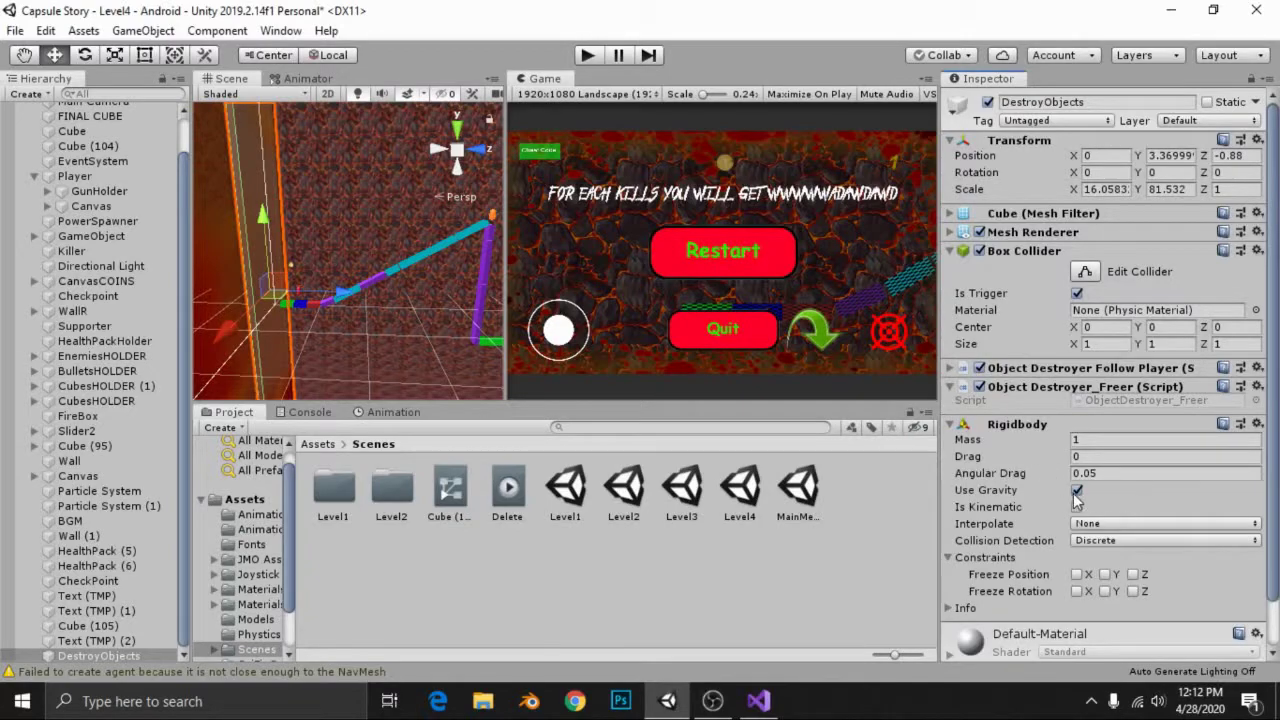
{"action": "left_click", "coordinate": [1076, 490]}
{"action": "key", "text": "alt+Tab"}
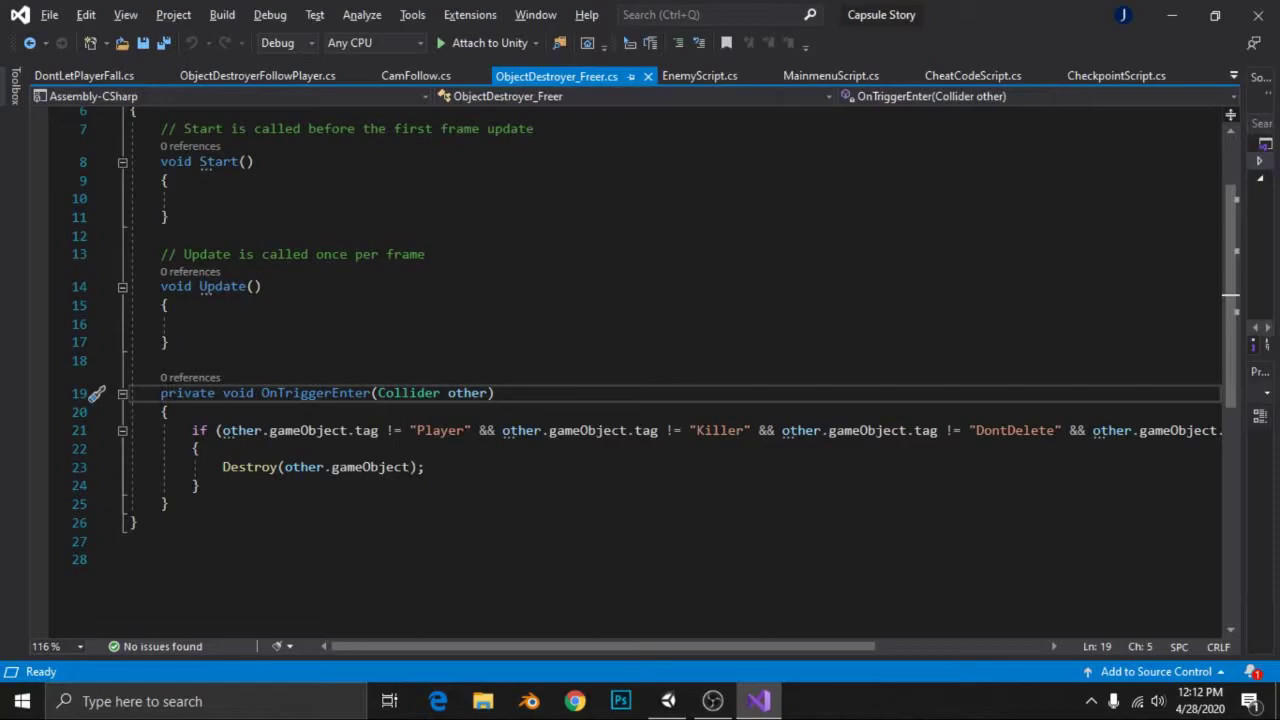
- Review OnTriggerEnter and start a new if (other.gameObject.tag != "Player") block below the first
{"action": "left_click_drag", "start_coordinate": [160, 393], "coordinate": [494, 393]}
{"action": "left_click", "coordinate": [495, 393]}
{"action": "left_click_drag", "start_coordinate": [262, 393], "coordinate": [370, 393]}
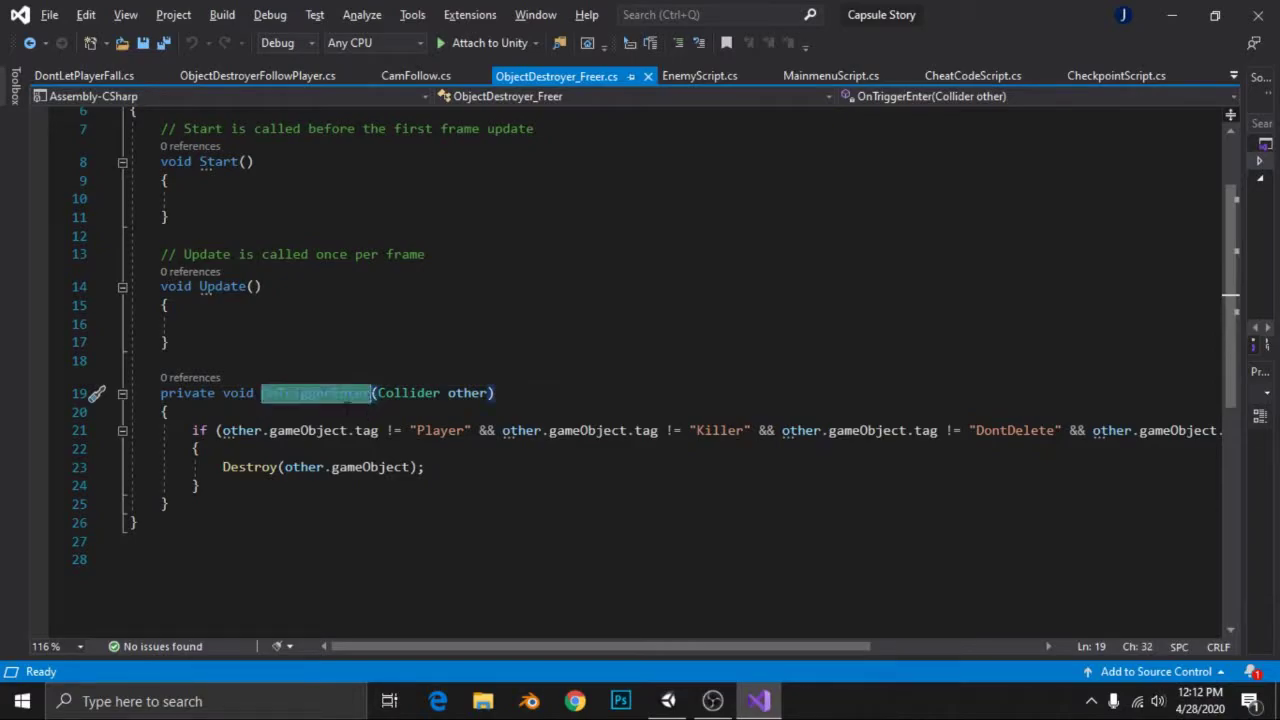
{"action": "left_click", "coordinate": [256, 393]}
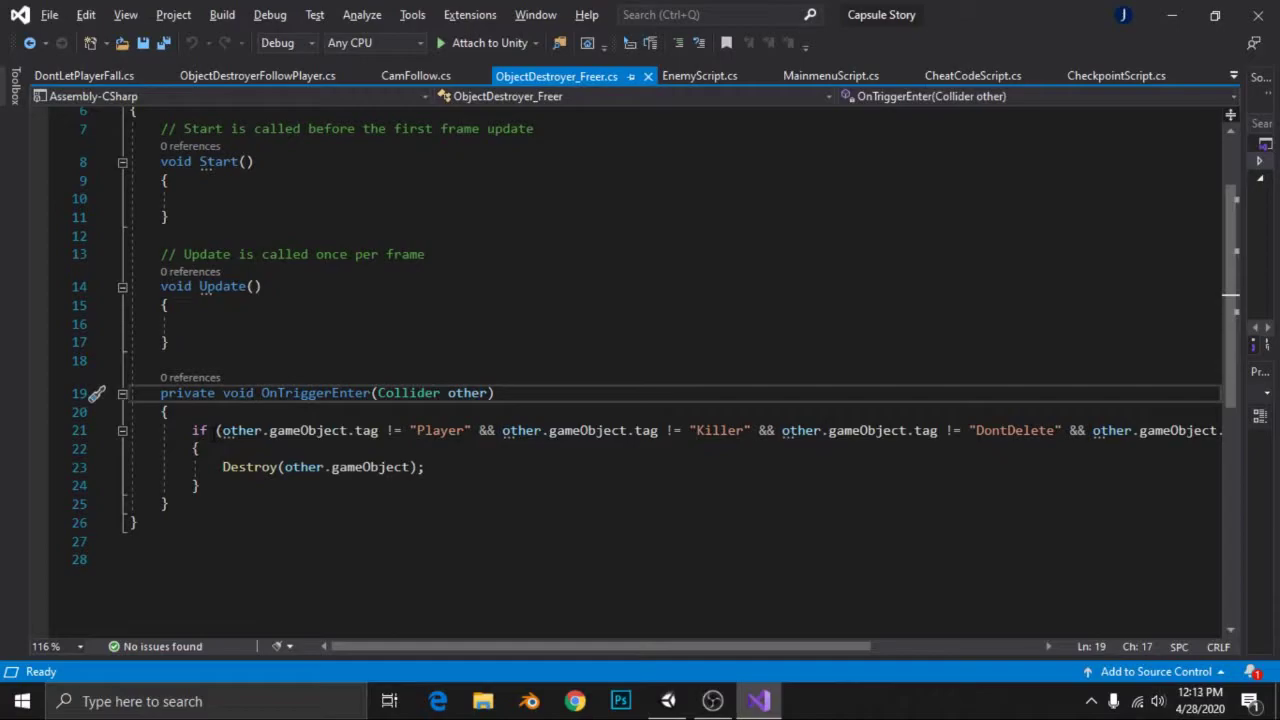
{"action": "left_click", "coordinate": [200, 485]}
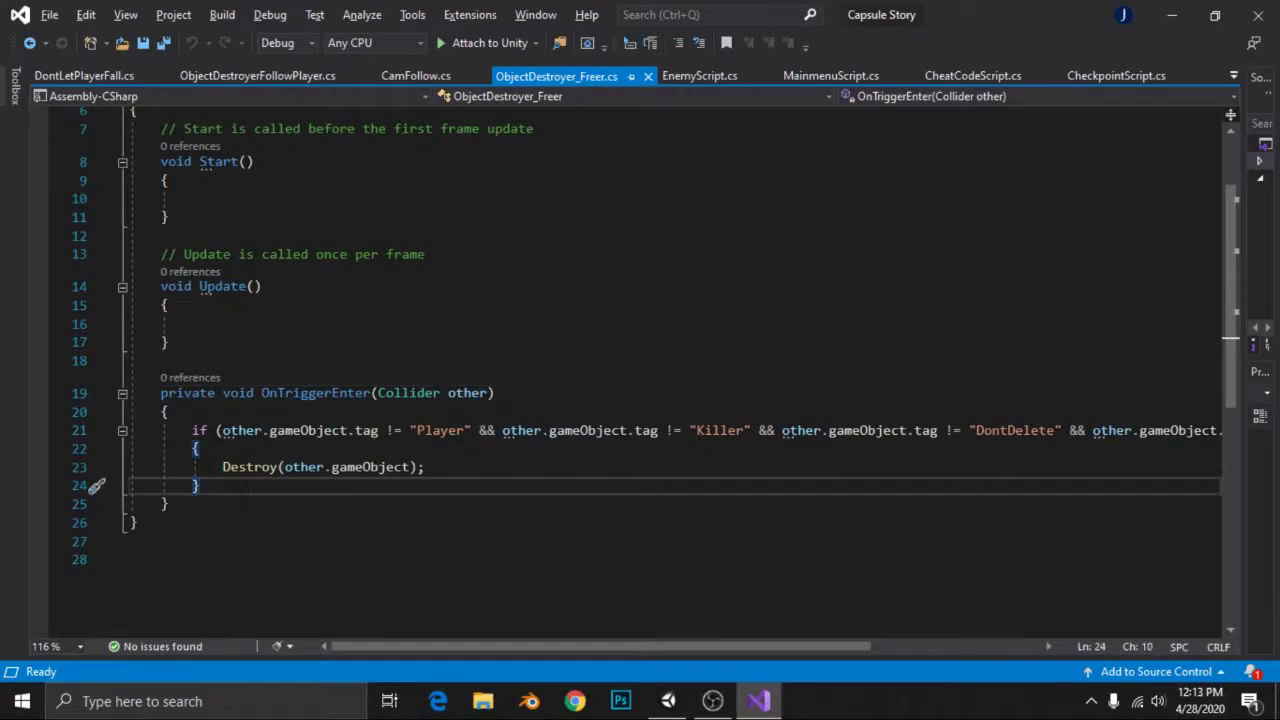
{"action": "key", "text": "Return"}
{"action": "key", "text": "Return"}
{"action": "type", "text": "if (o"}
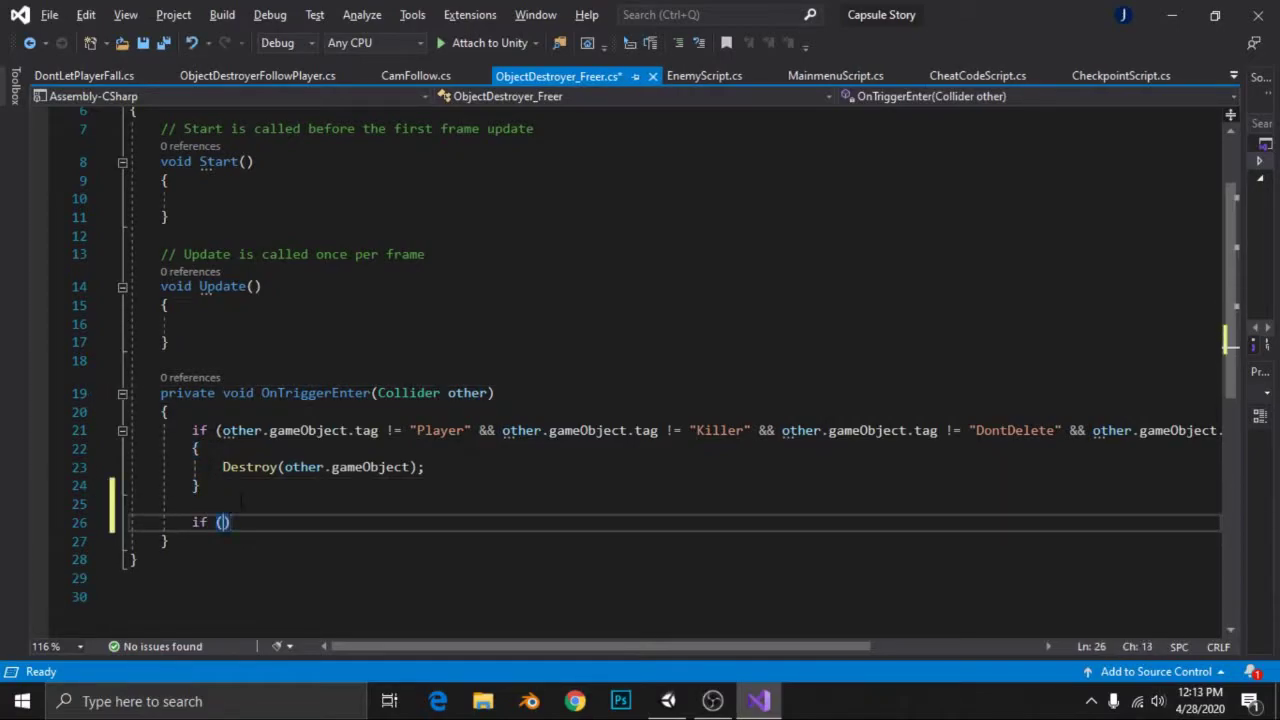
{"action": "type", "text": "ther.gam"}
{"action": "key", "text": "Tab"}
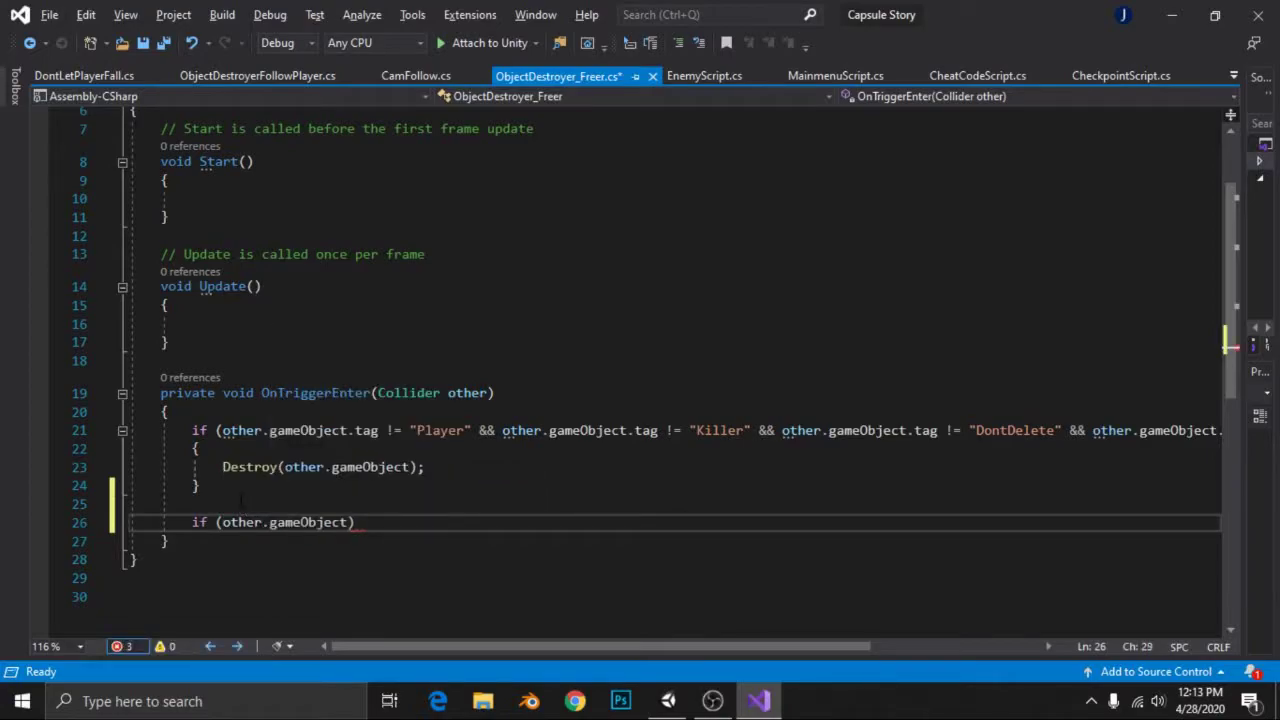
{"action": "type", "text": ".tag "}
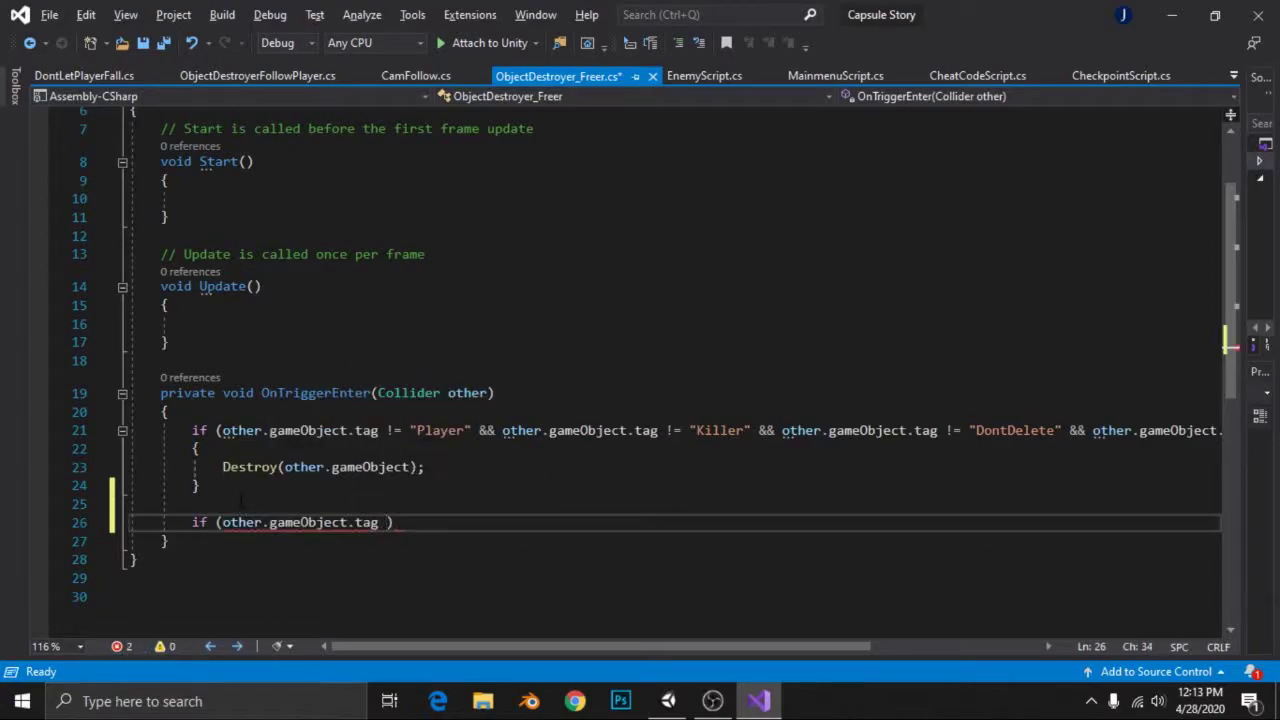
{"action": "type", "text": "!="}
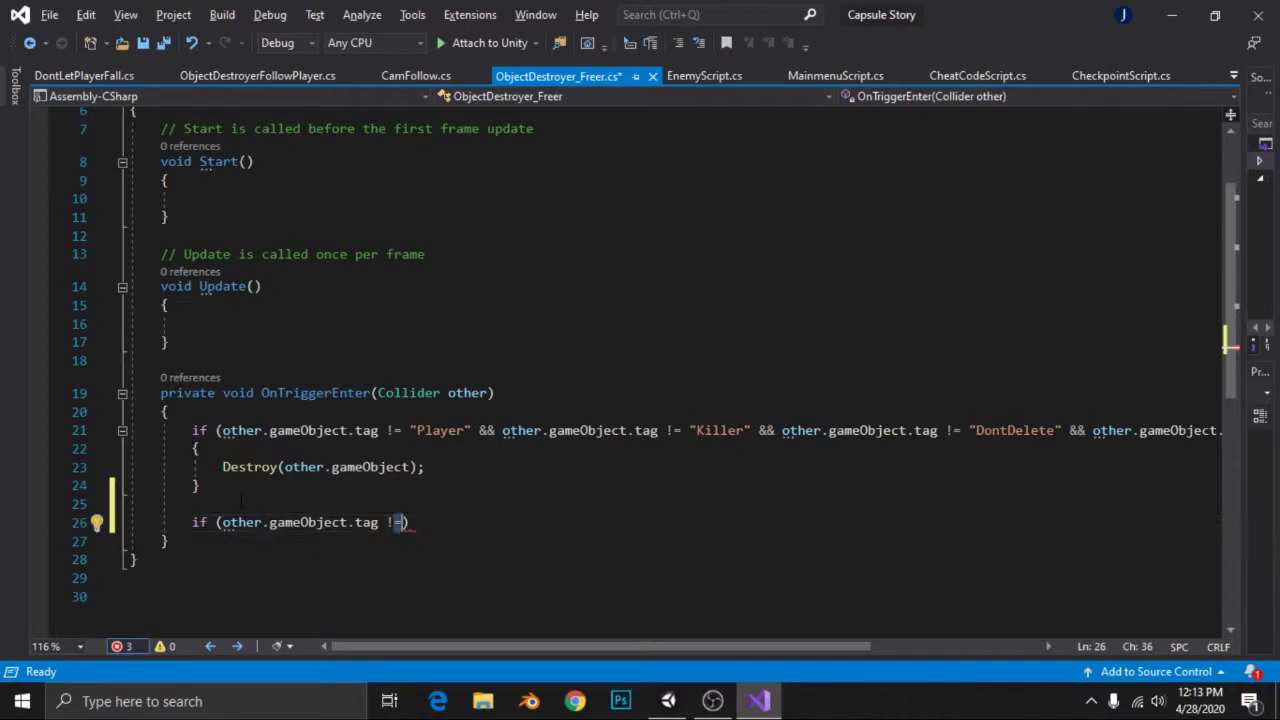
{"action": "key", "text": "Right"}
{"action": "type", "text": "\""}
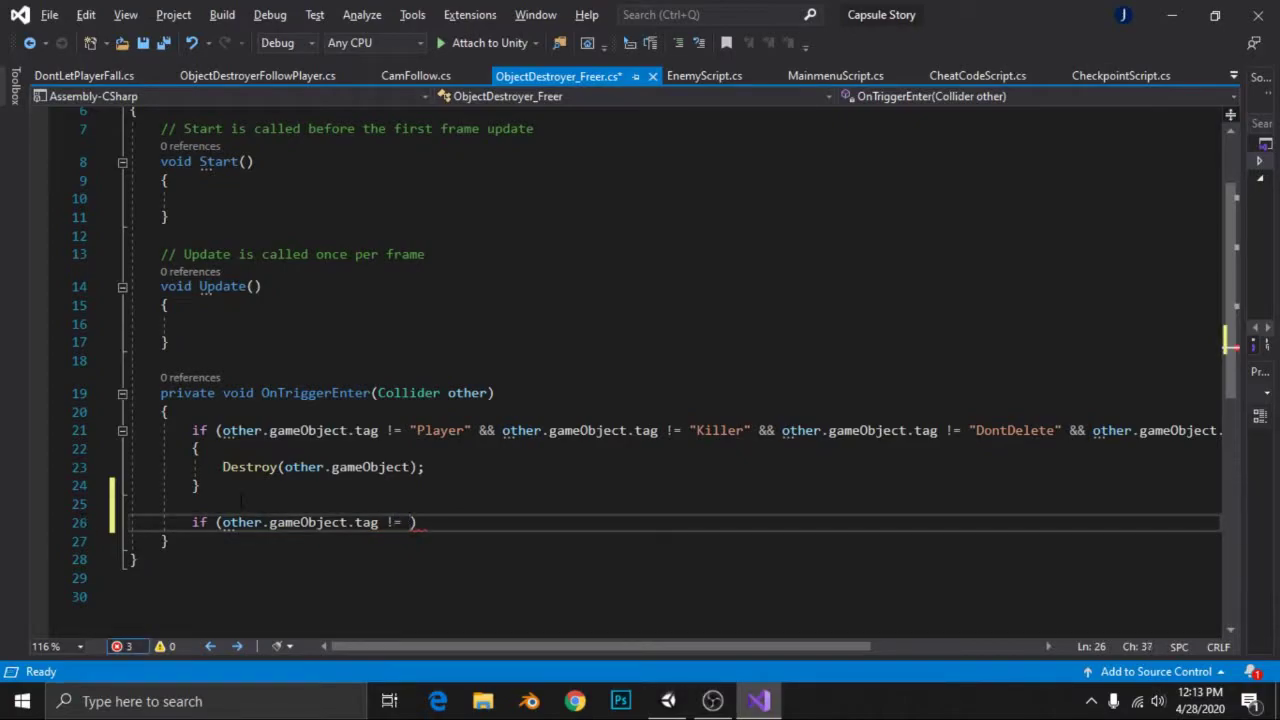
{"action": "type", "text": "Player"}
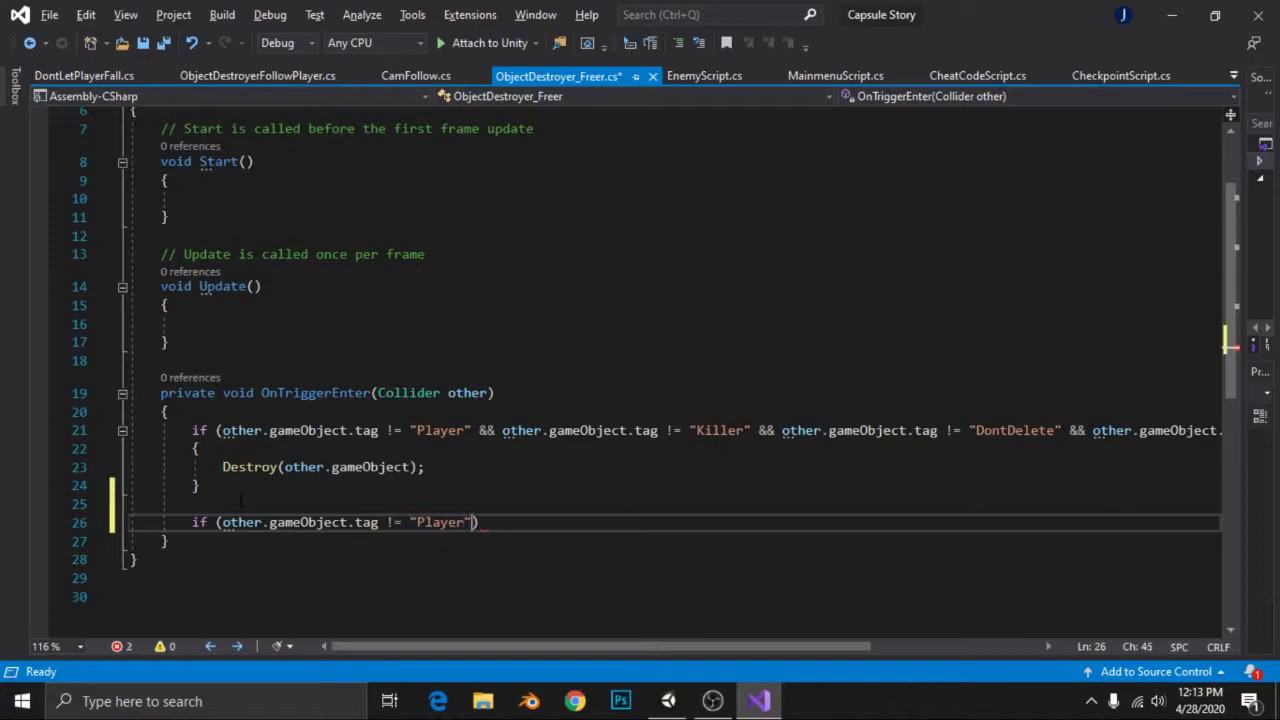
{"action": "type", "text": "\") {"}
{"action": "key", "text": "Left"}
{"action": "key", "text": "Left"}
{"action": "key", "text": "Return"}
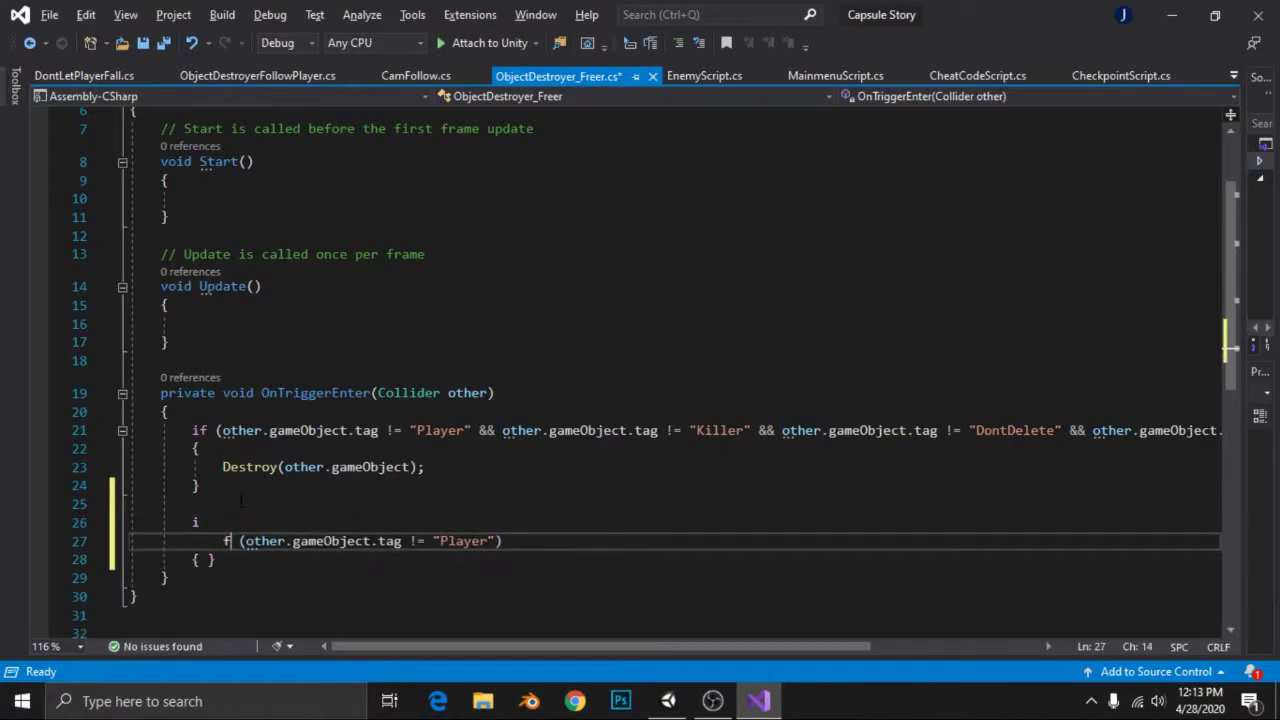
{"action": "key", "text": "Down"}
{"action": "key", "text": "Return"}
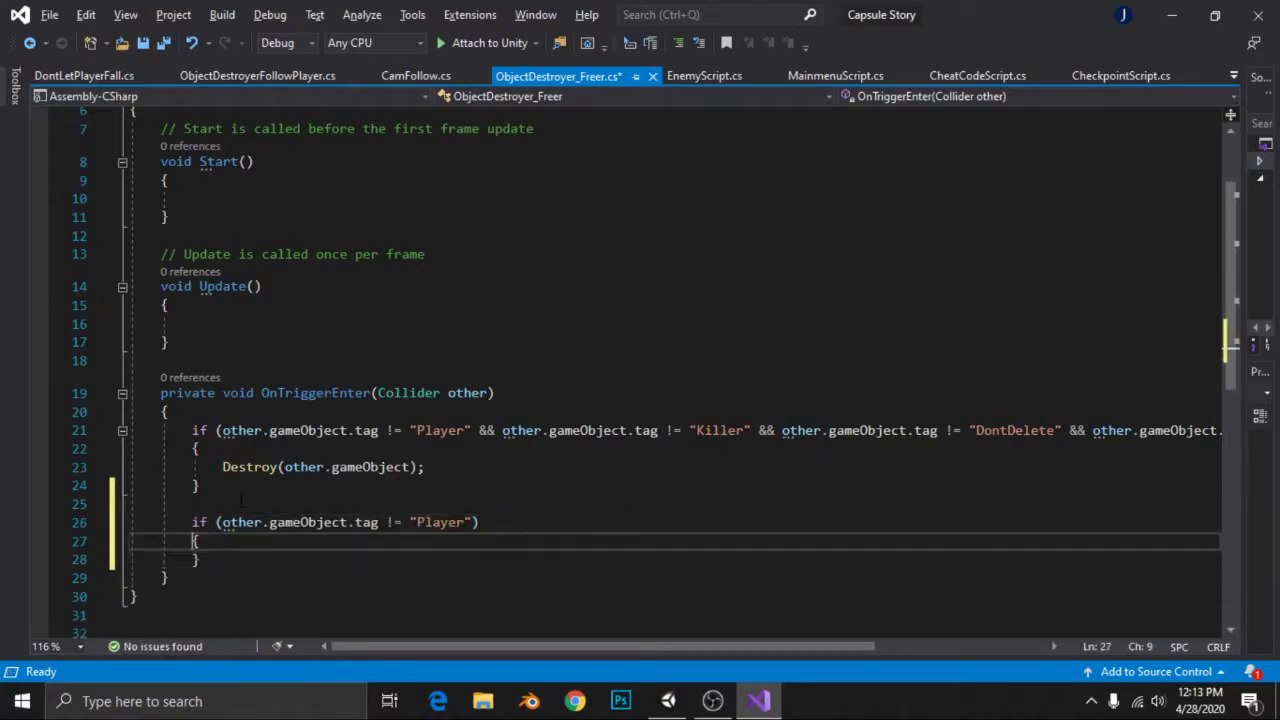
- Fill the new block with Destroy(other.gameObject); and save the script
{"action": "type", "text": "destr"}
{"action": "key", "text": "Tab"}
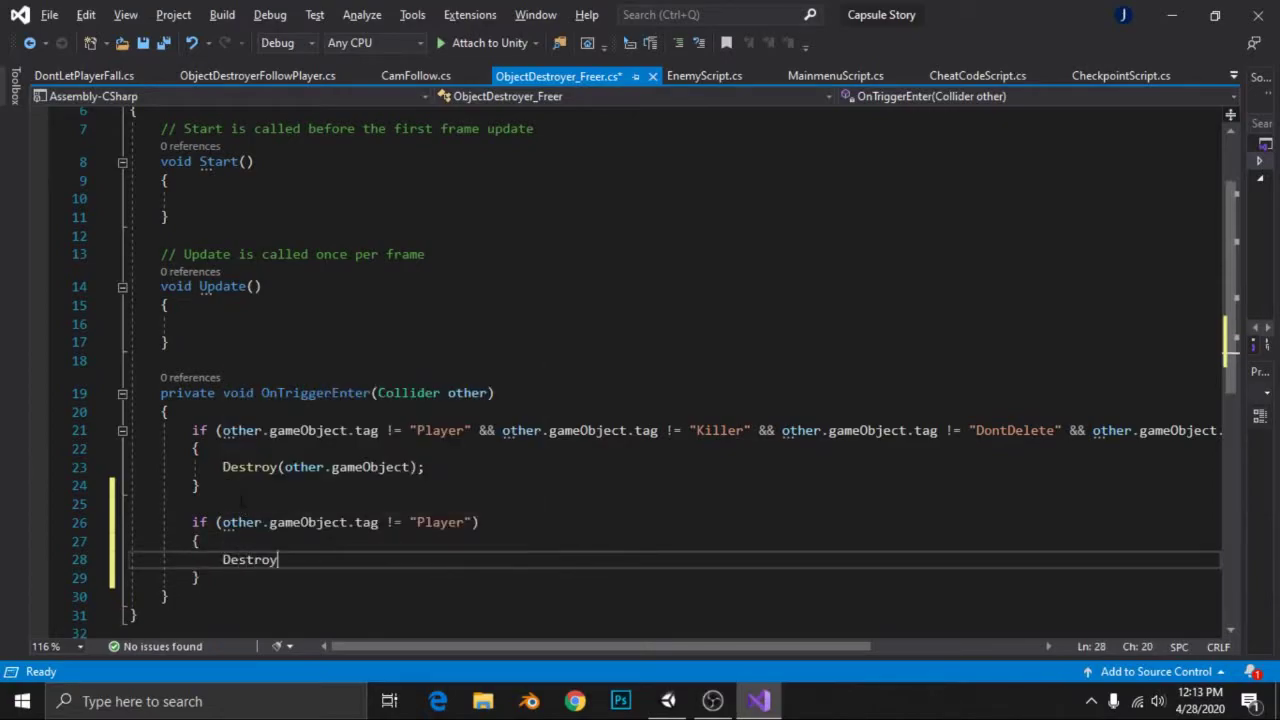
{"action": "type", "text": "other"}
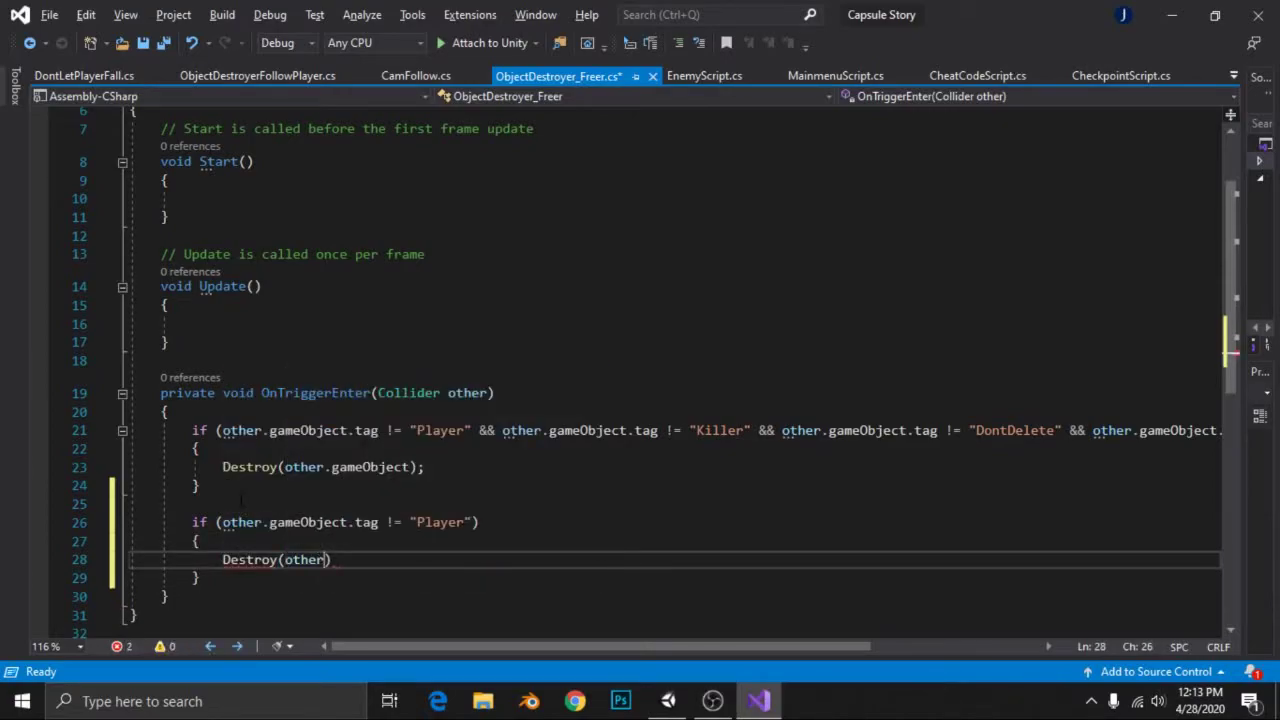
{"action": "type", "text": ".game"}
{"action": "key", "text": "Tab"}
{"action": "type", "text": ");"}
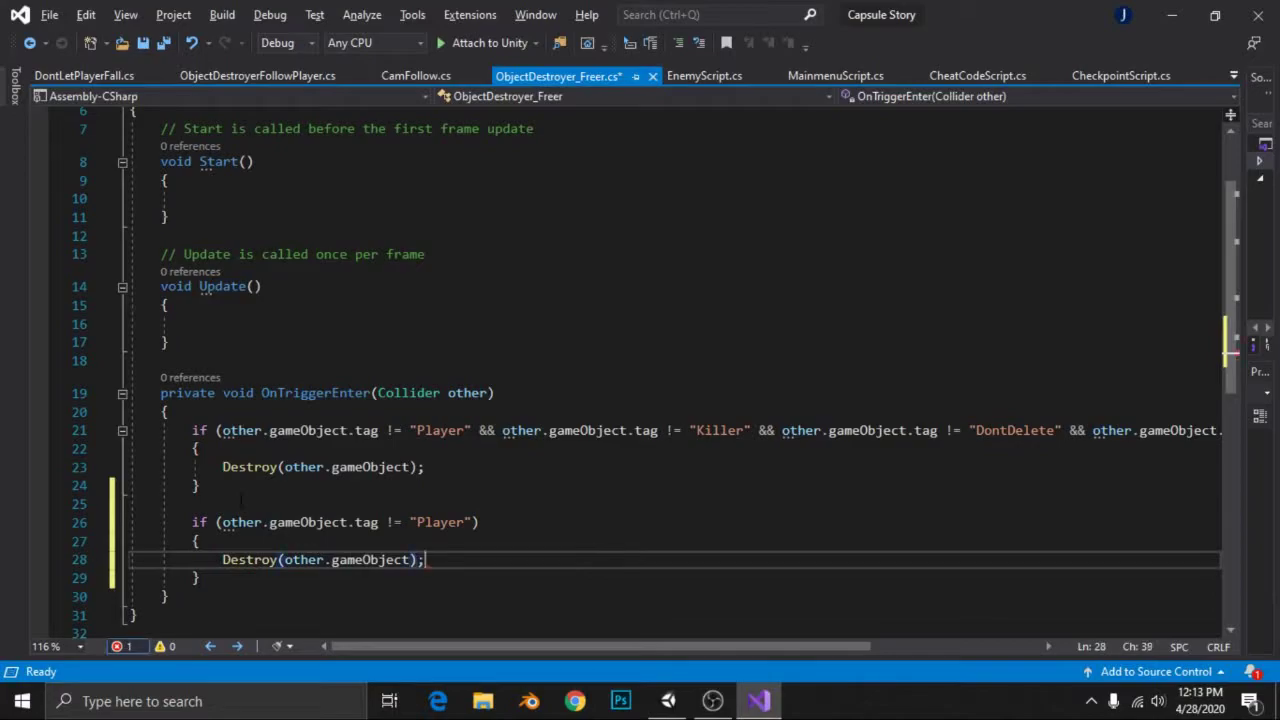
{"action": "key", "text": "ctrl+s"}
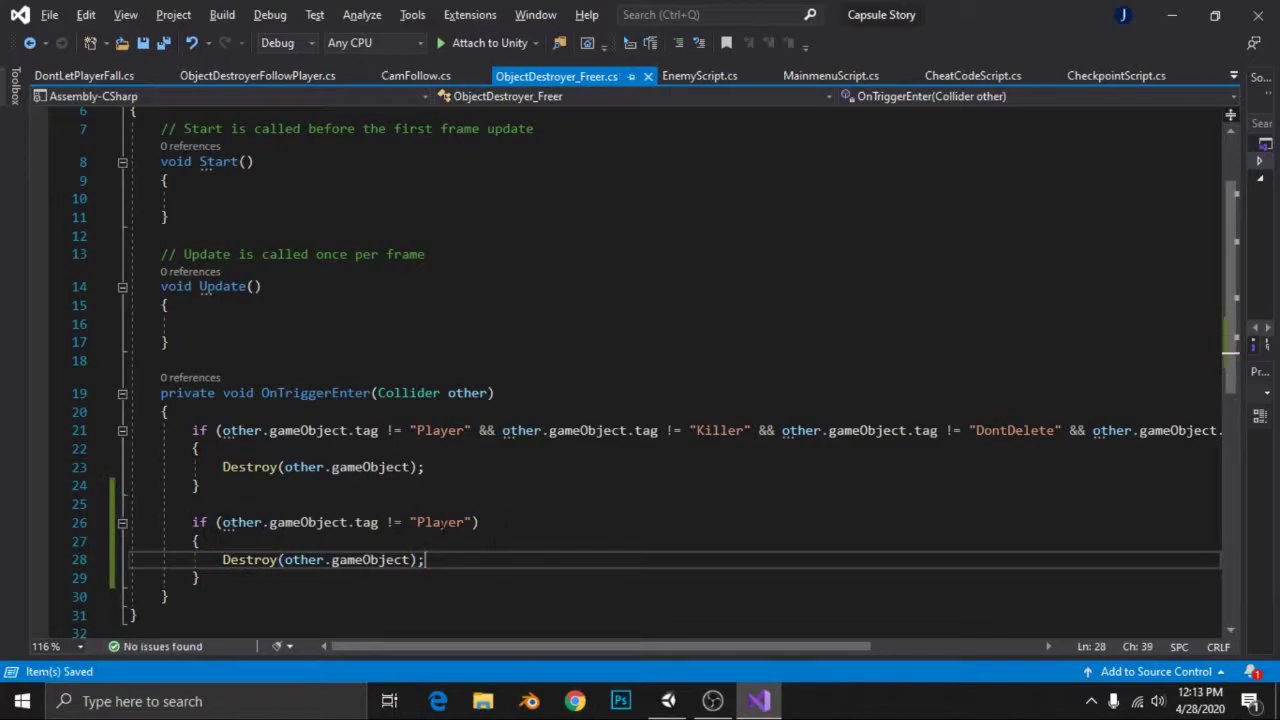
- Delete that second Player-only if-block again and start play-testing Level4 in Unity
{"action": "mouse_move", "coordinate": [240, 524]}
{"action": "left_click_drag", "start_coordinate": [243, 585], "coordinate": [192, 522]}
{"action": "key", "text": "BackSpace"}
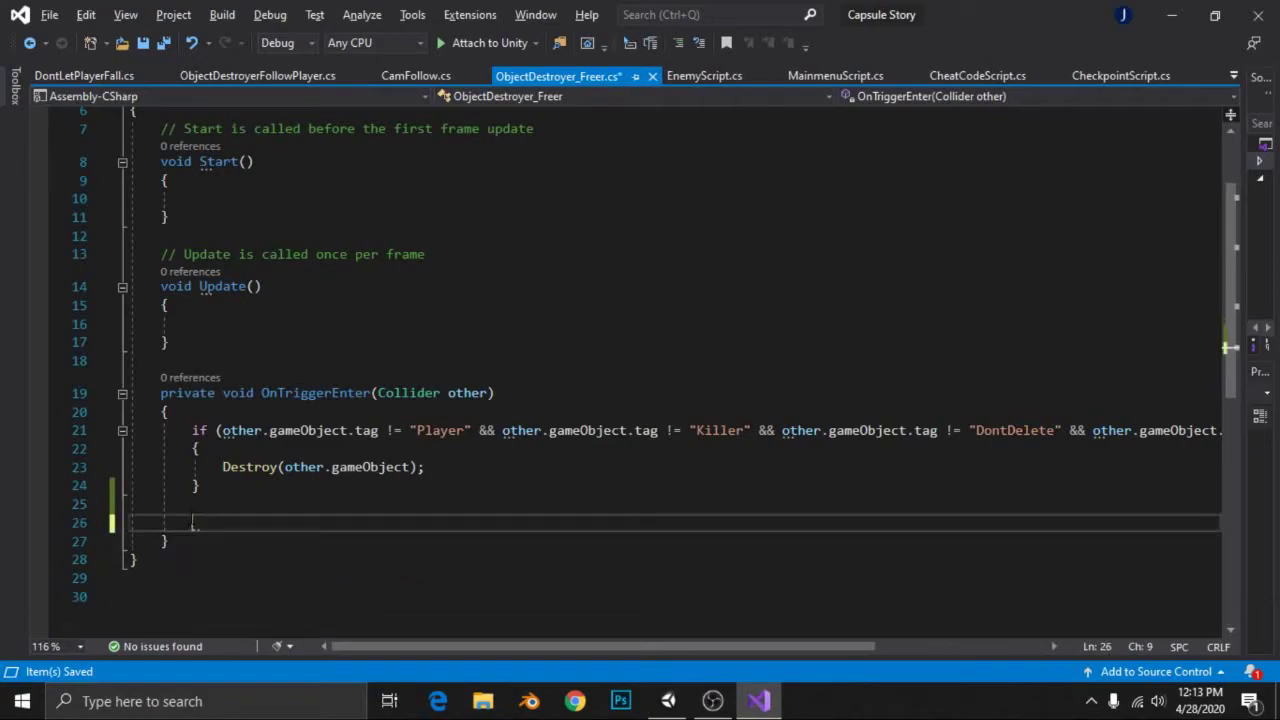
{"action": "left_click_drag", "start_coordinate": [192, 430], "coordinate": [471, 430]}
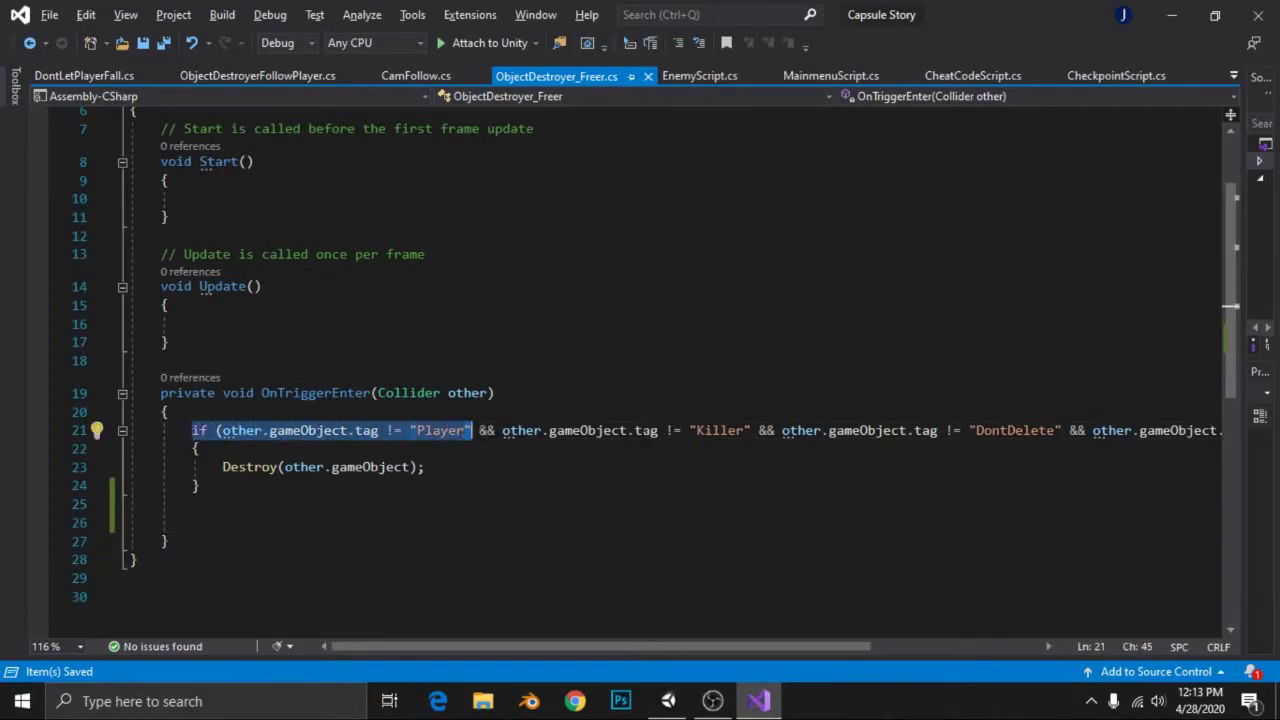
{"action": "left_click", "coordinate": [205, 485]}
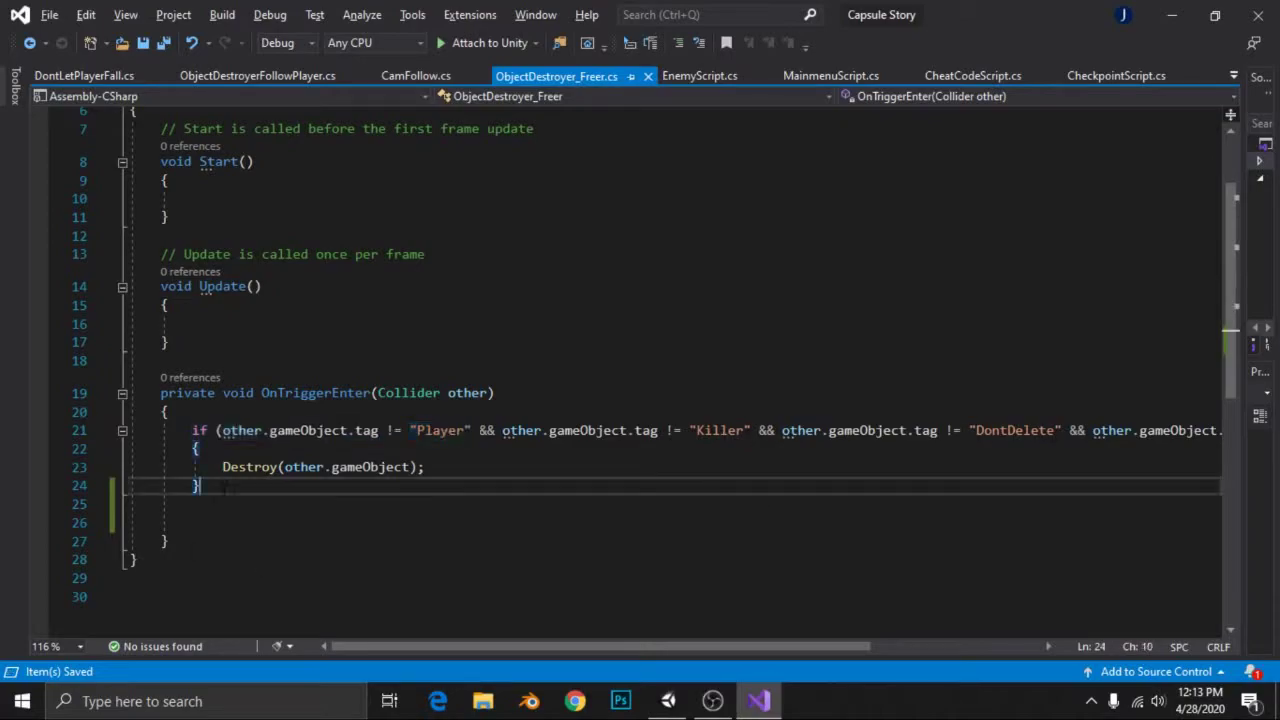
{"action": "key", "text": "alt+Tab"}
{"action": "left_click", "coordinate": [588, 57]}
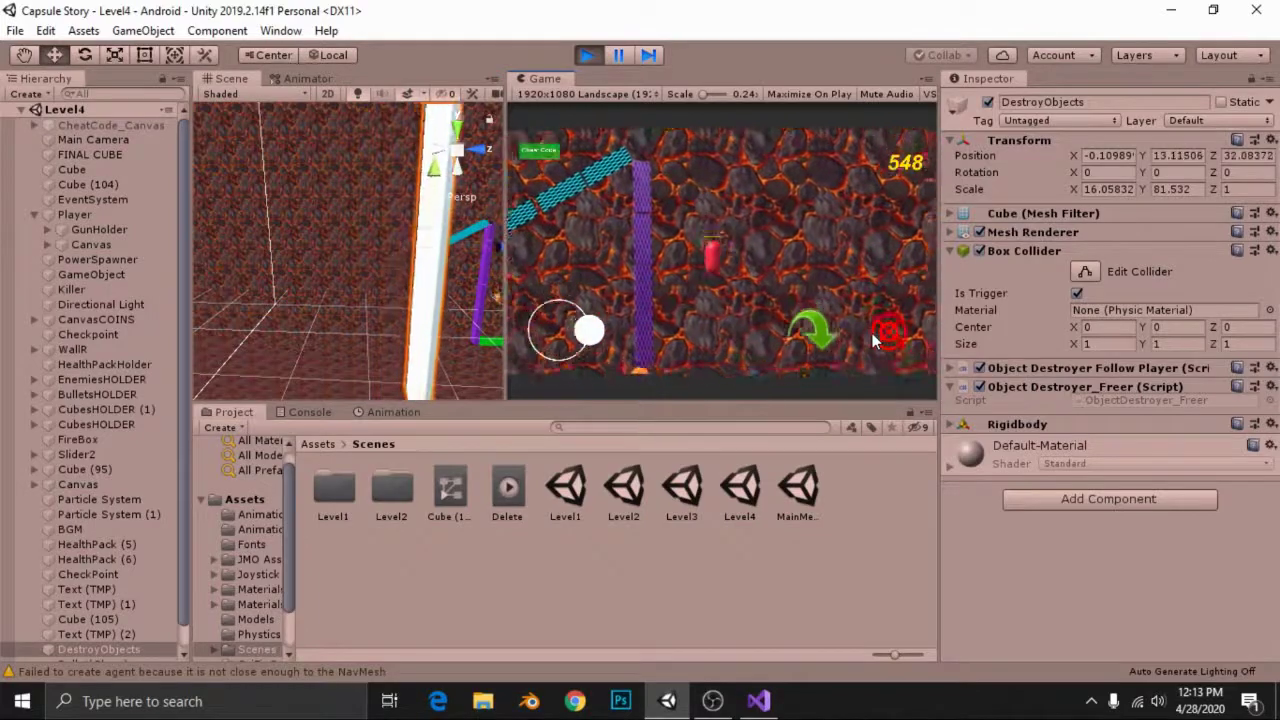
- Watch the pillar follow the player until game over, then stop playing
{"action": "scroll", "coordinate": [451, 307], "scroll_direction": "down", "scroll_amount": 5}
{"action": "scroll", "coordinate": [396, 280], "scroll_direction": "down", "scroll_amount": 2}
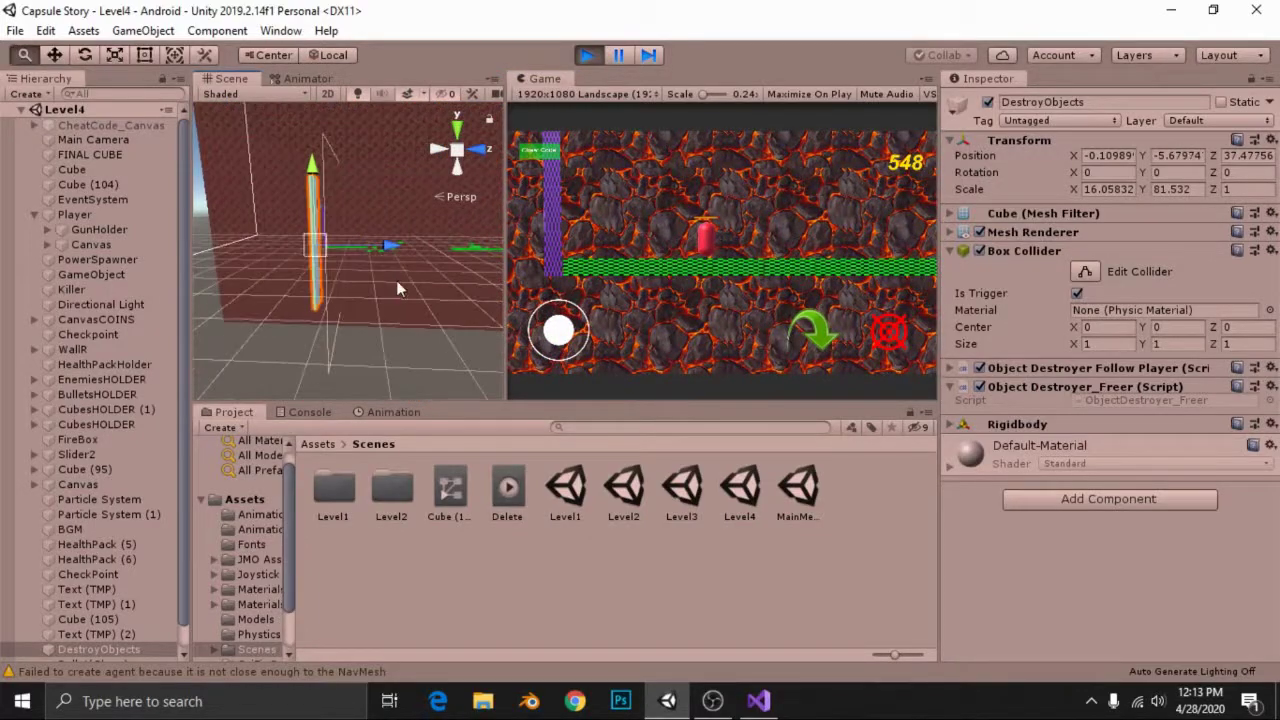
{"action": "scroll", "coordinate": [396, 280], "scroll_direction": "up", "scroll_amount": 5}
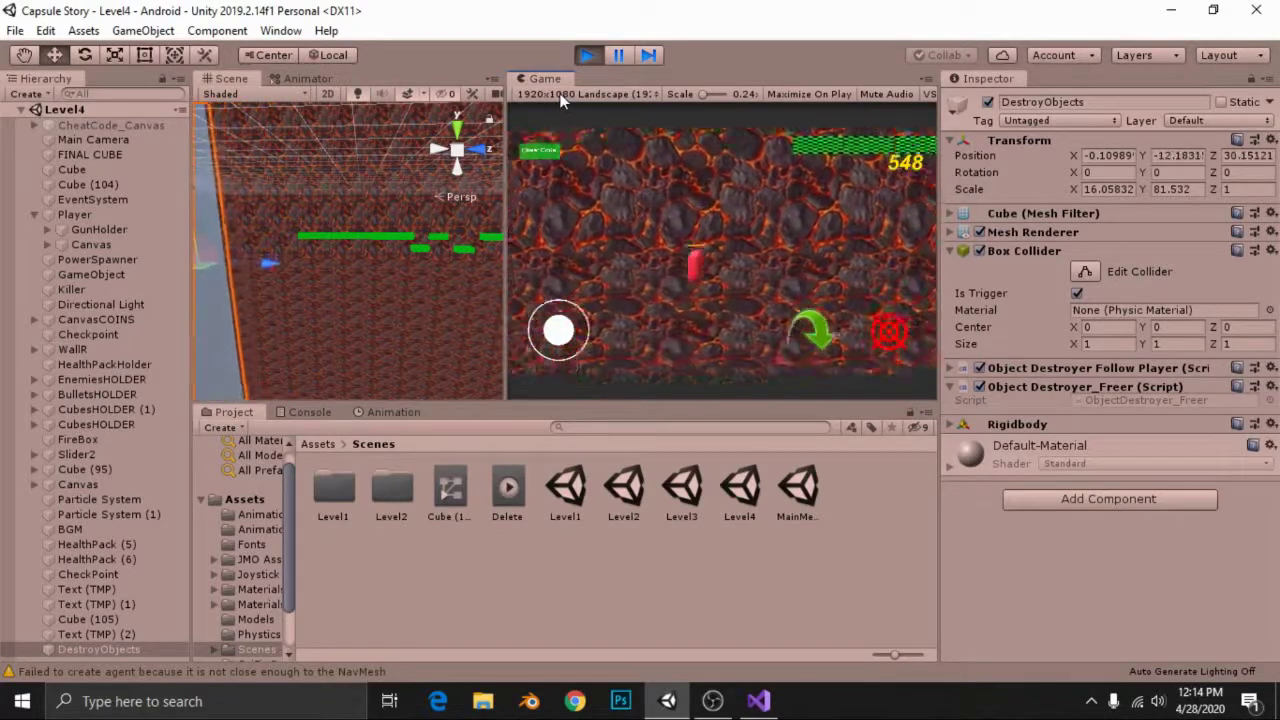
{"action": "left_click", "coordinate": [586, 56]}
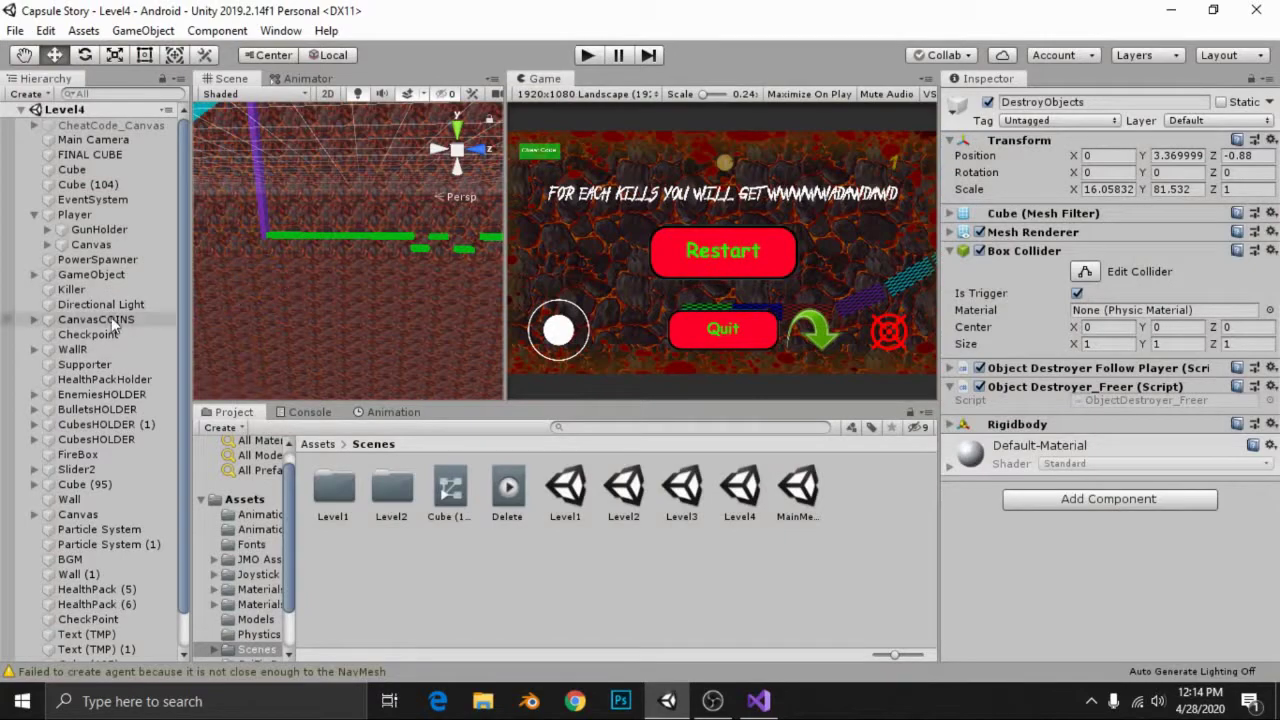
- Zoom and orbit the Scene view to face the DestroyObjects wall
{"action": "scroll", "coordinate": [107, 540], "scroll_direction": "down", "scroll_amount": 2}
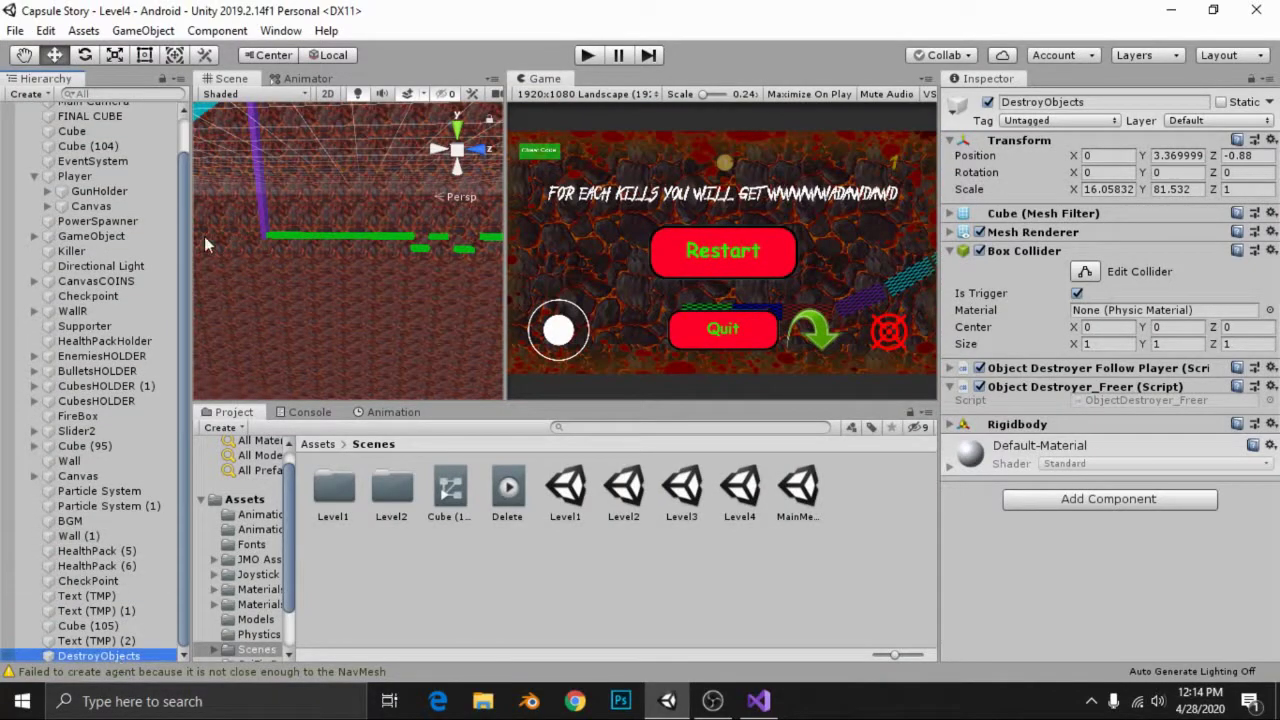
{"action": "scroll", "coordinate": [29, 303], "scroll_direction": "up", "scroll_amount": 2}
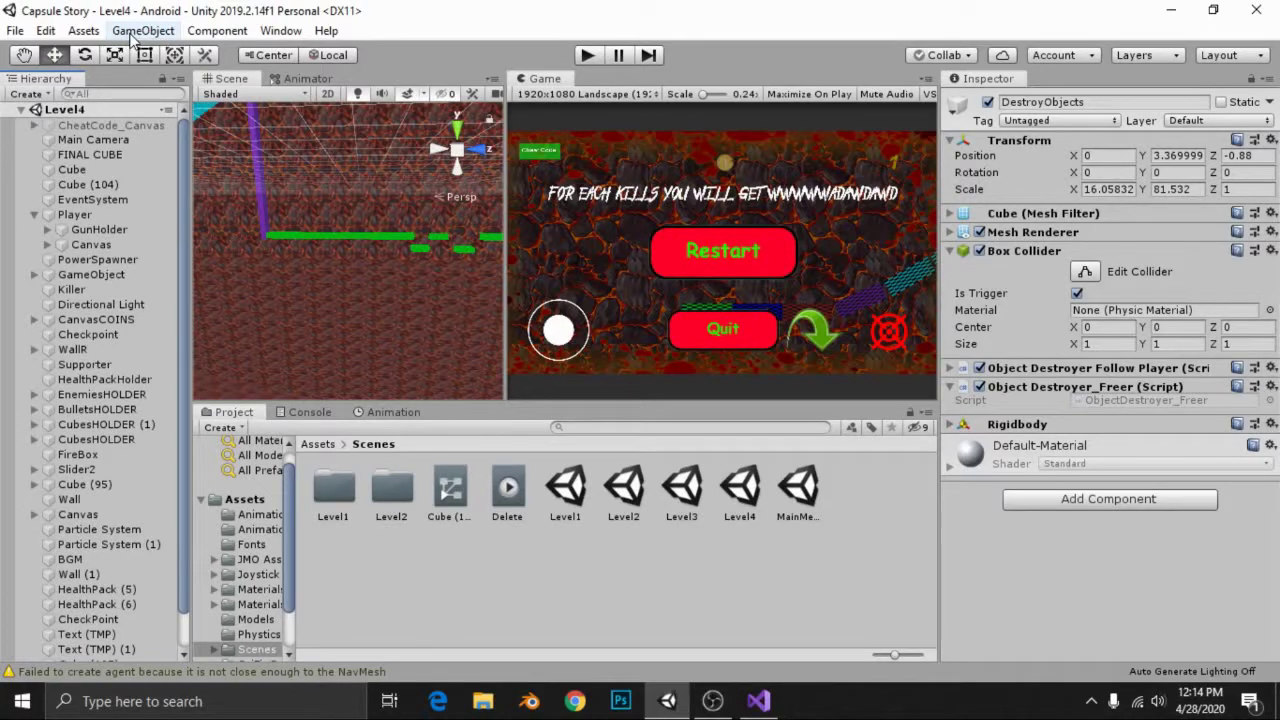
{"action": "left_click", "coordinate": [118, 31]}
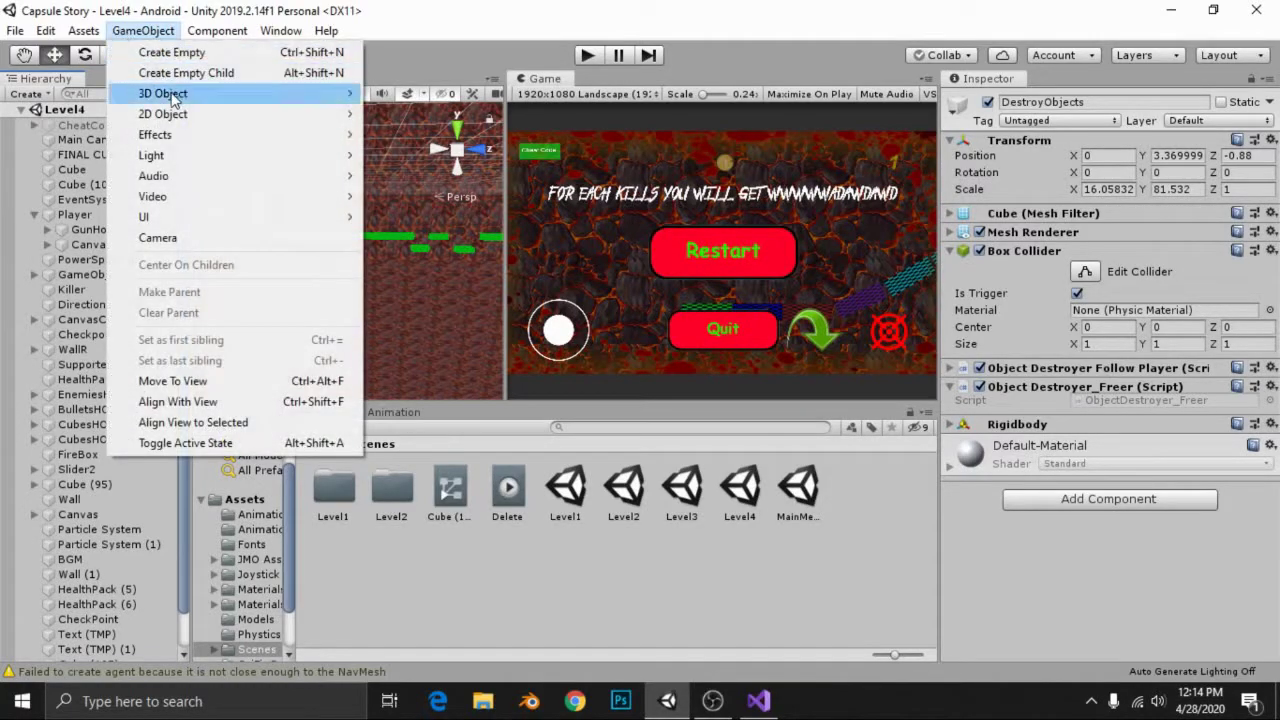
{"action": "left_click", "coordinate": [553, 8]}
{"action": "key", "text": "shift+space"}
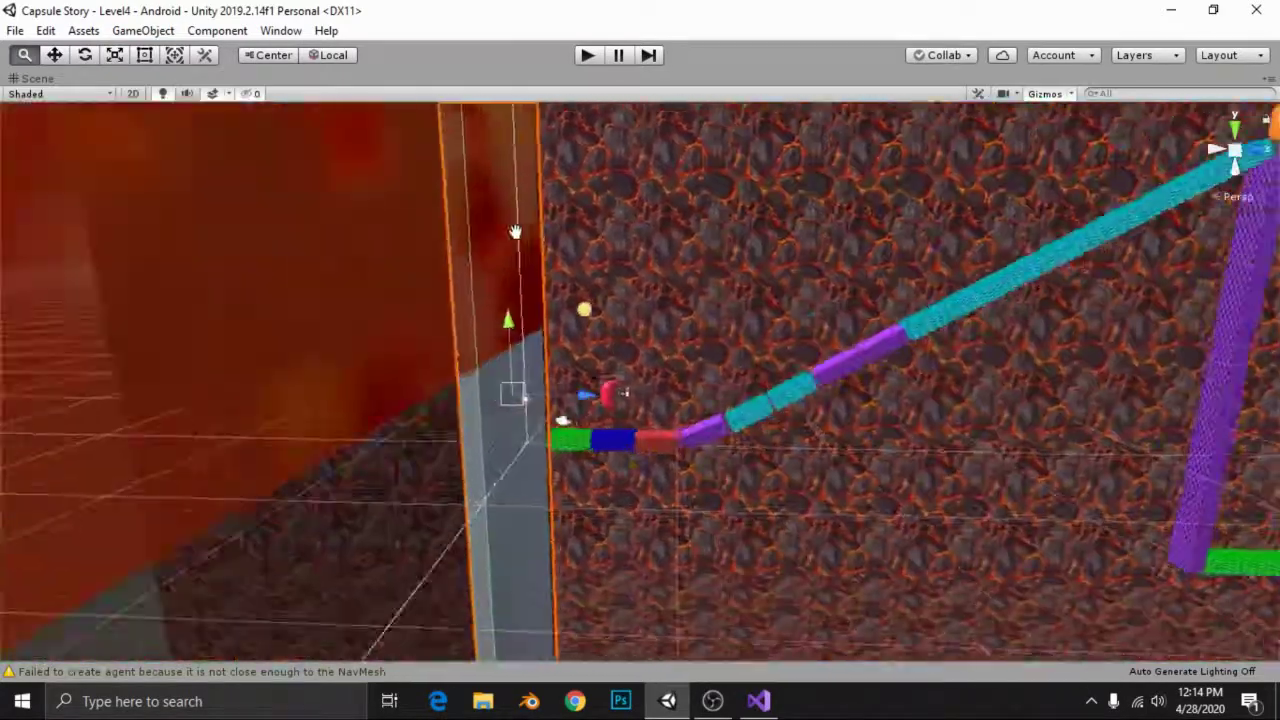
{"action": "right_click_drag", "start_coordinate": [325, 177], "coordinate": [506, 360]}
{"action": "key", "text": "shift+space"}
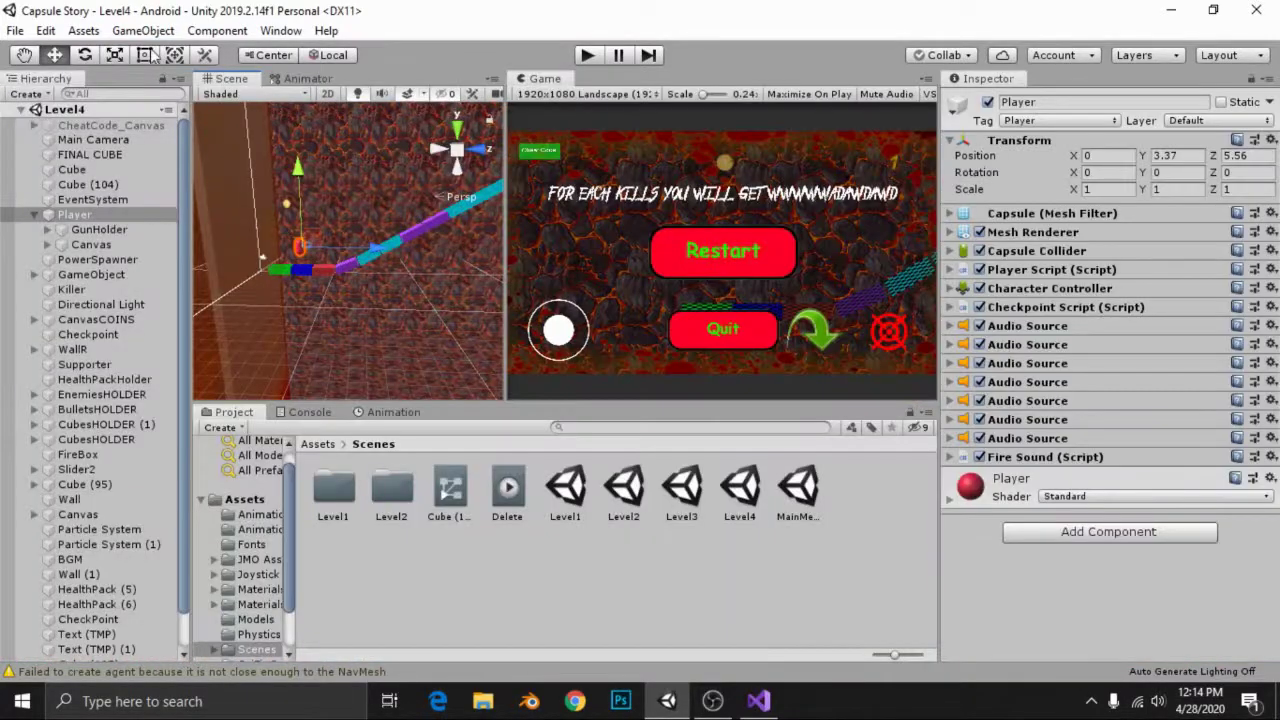
- Create a cube and, in orthographic top view, drag it onto the green tile beside the player
{"action": "left_click", "coordinate": [143, 31]}
{"action": "mouse_move", "coordinate": [250, 93]}
{"action": "left_click", "coordinate": [404, 94]}
{"action": "key", "text": "shift+space"}
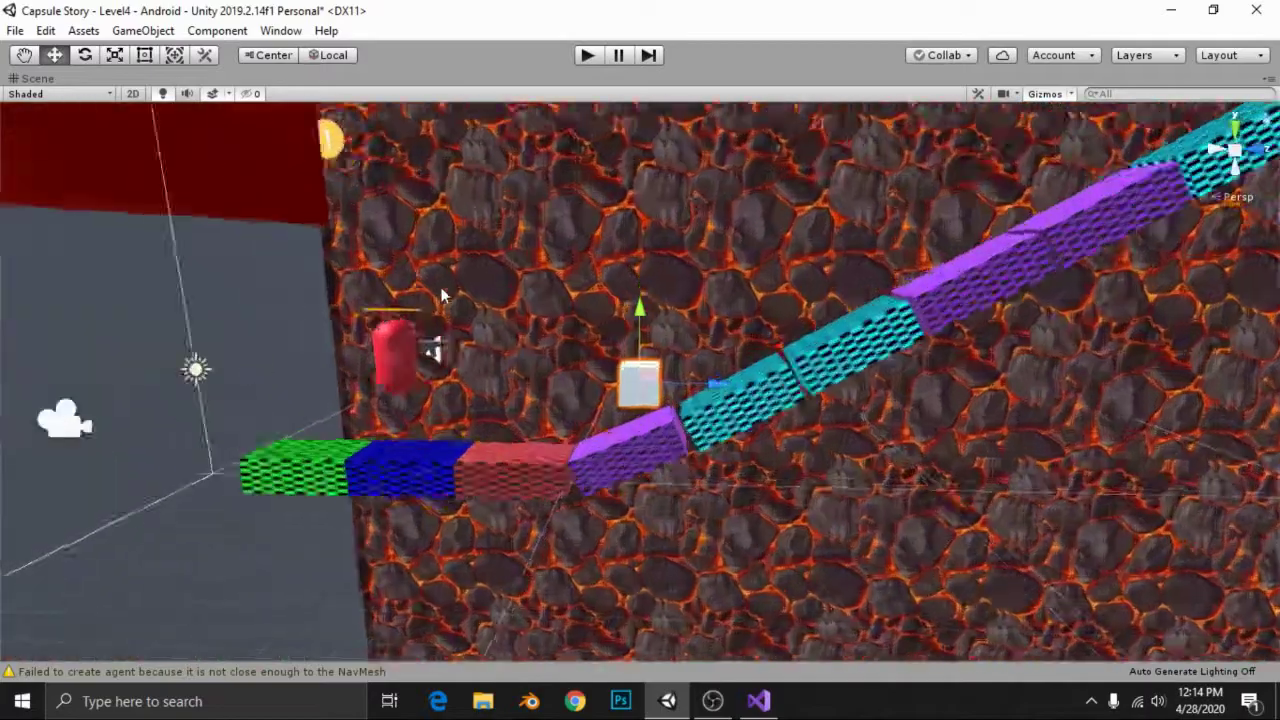
{"action": "key", "text": "f"}
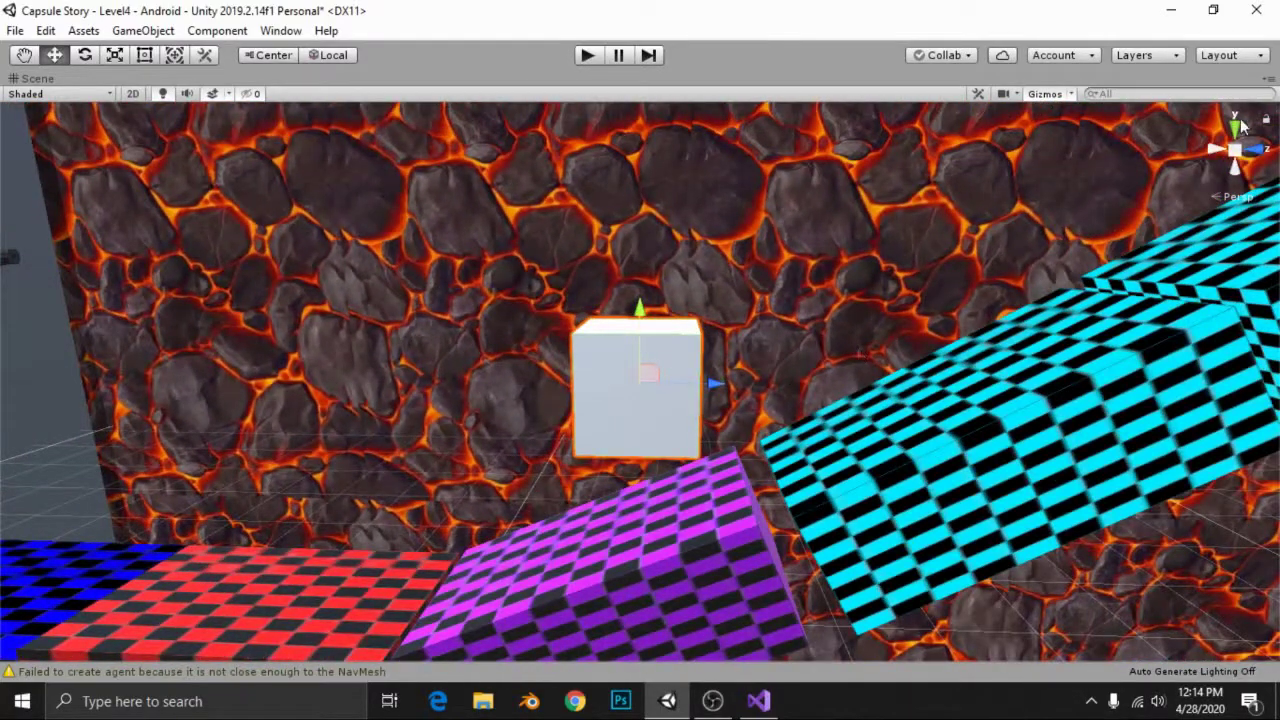
{"action": "left_click", "coordinate": [1235, 127]}
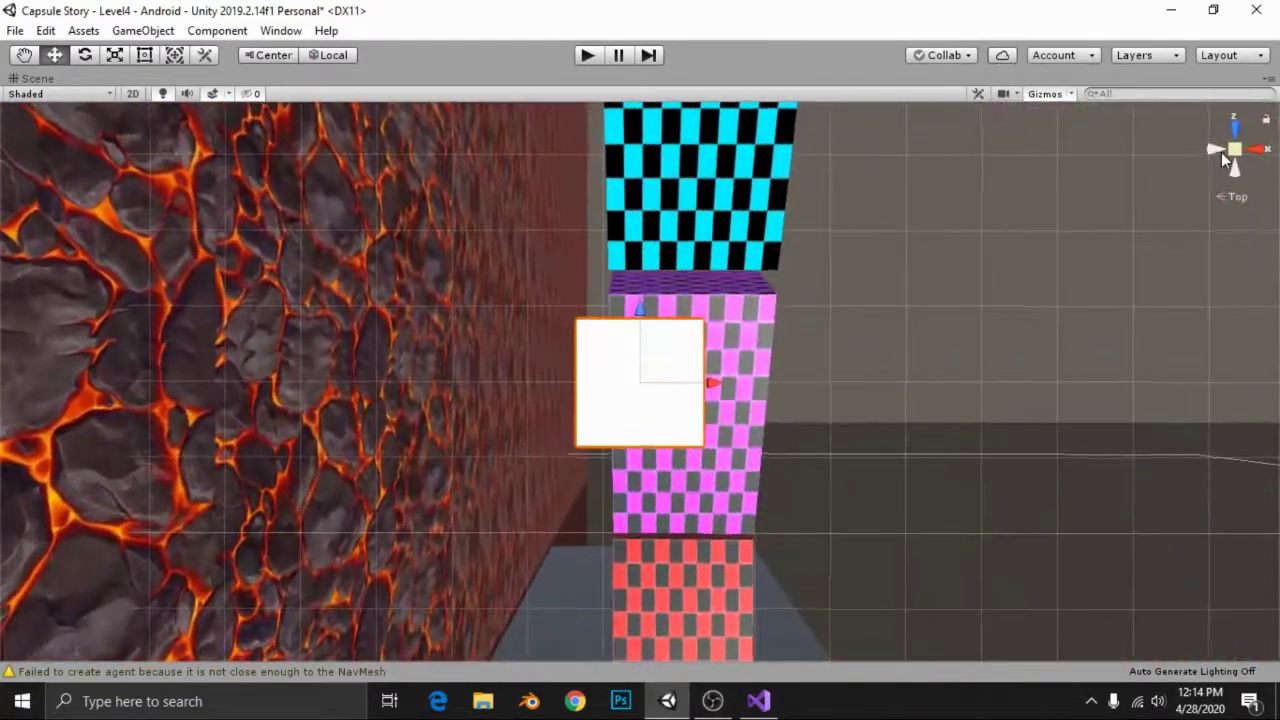
{"action": "left_click", "coordinate": [1234, 148]}
{"action": "scroll", "coordinate": [798, 318], "scroll_direction": "down", "scroll_amount": 5}
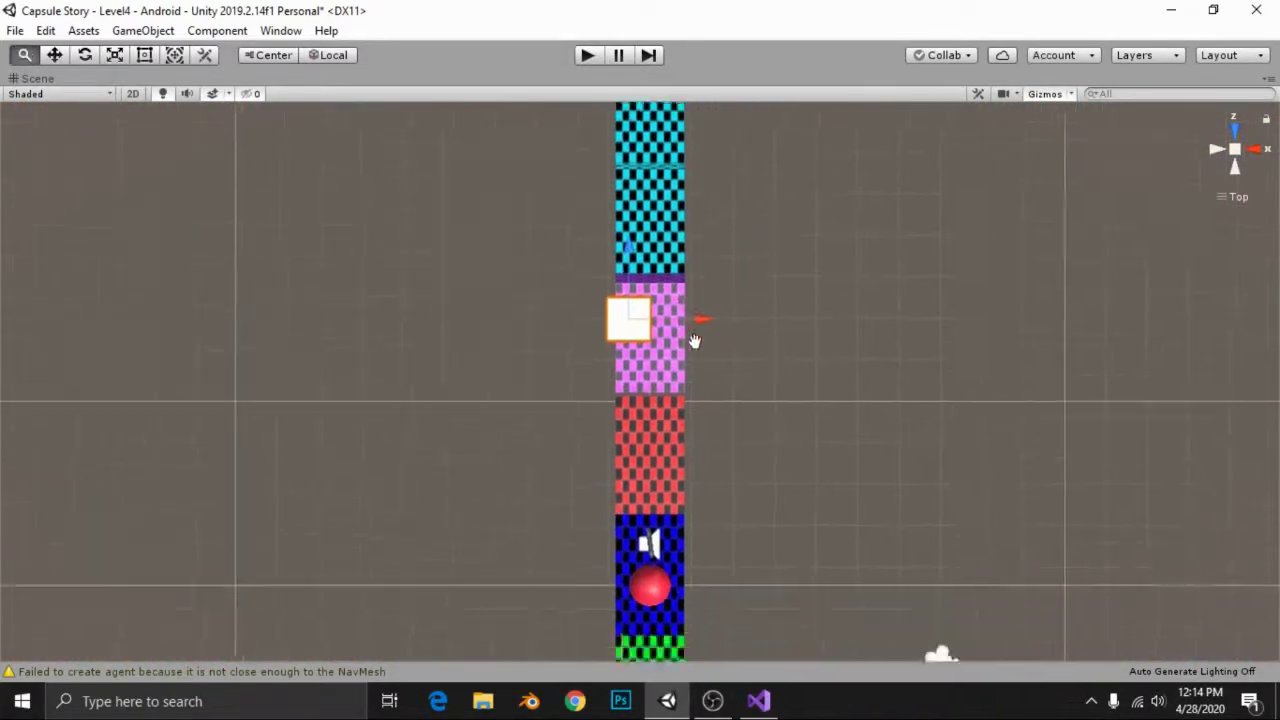
{"action": "left_click_drag", "start_coordinate": [591, 170], "coordinate": [613, 496]}
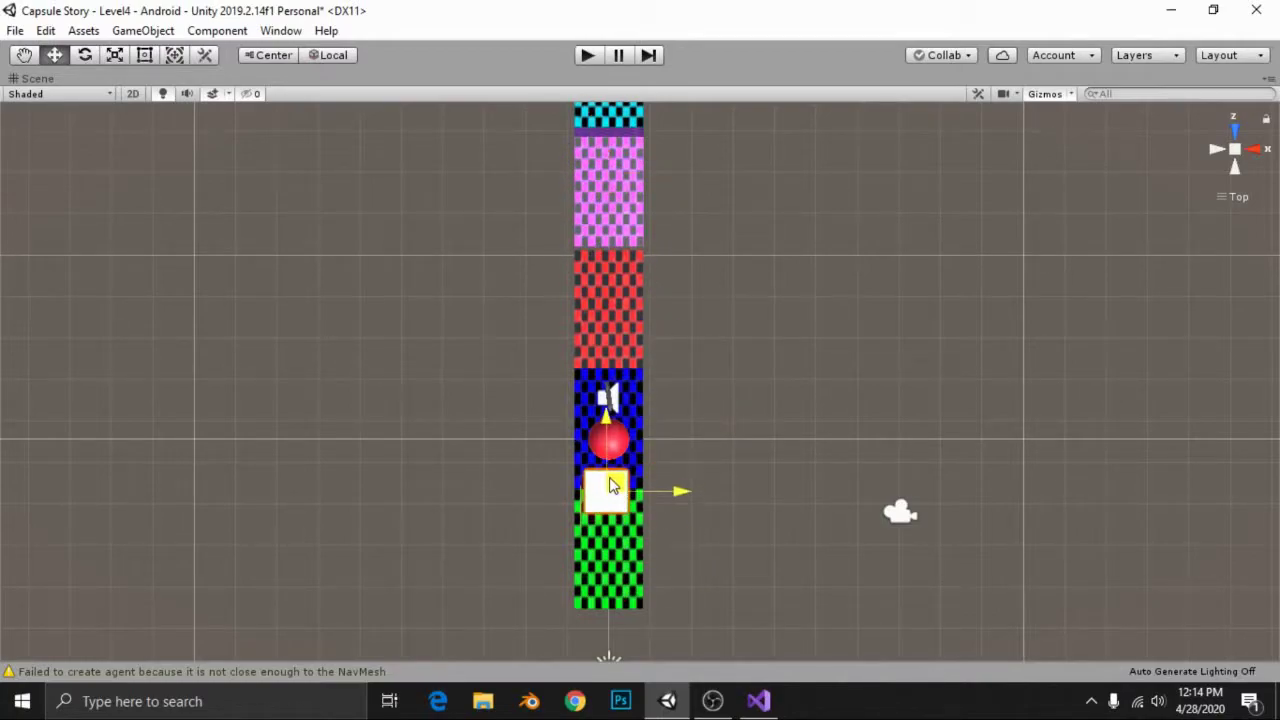
{"action": "key", "text": "shift+space"}
- Rename Cube (1) to DontLetPlayerFall, leaving its tag Untagged
{"action": "left_click", "coordinate": [478, 150]}
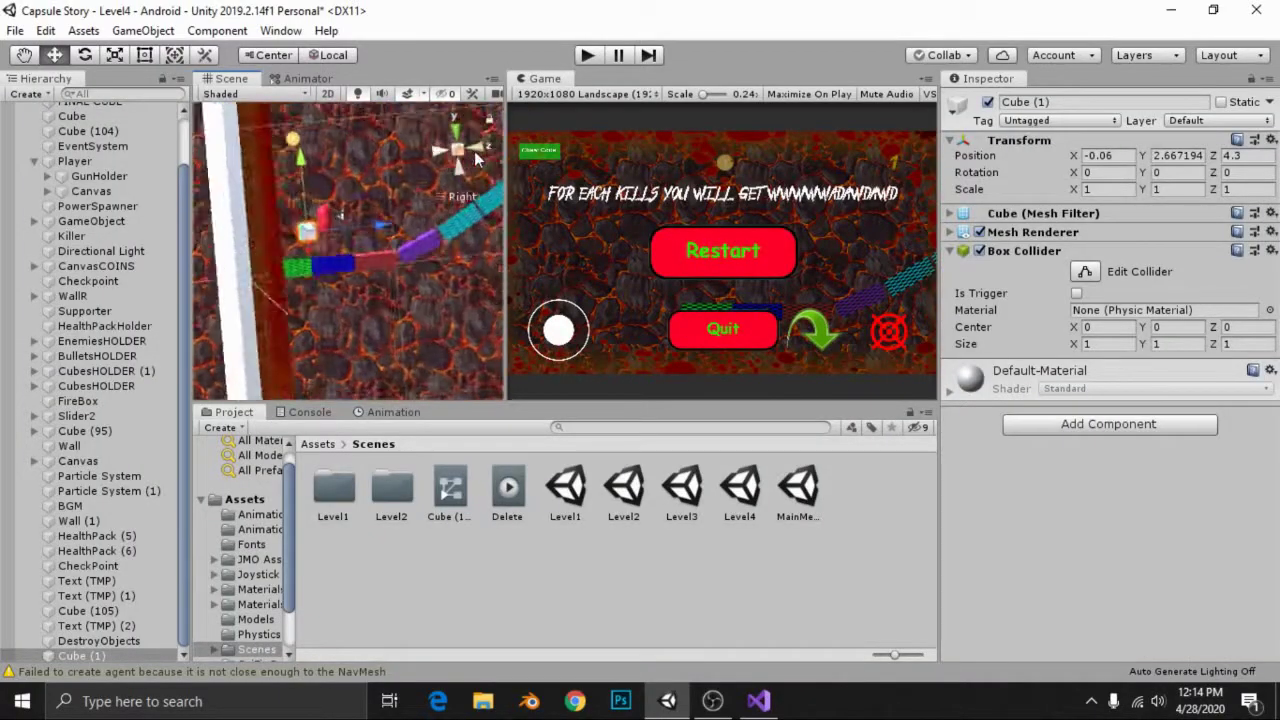
{"action": "left_click", "coordinate": [1056, 101]}
{"action": "type", "text": "Dont"}
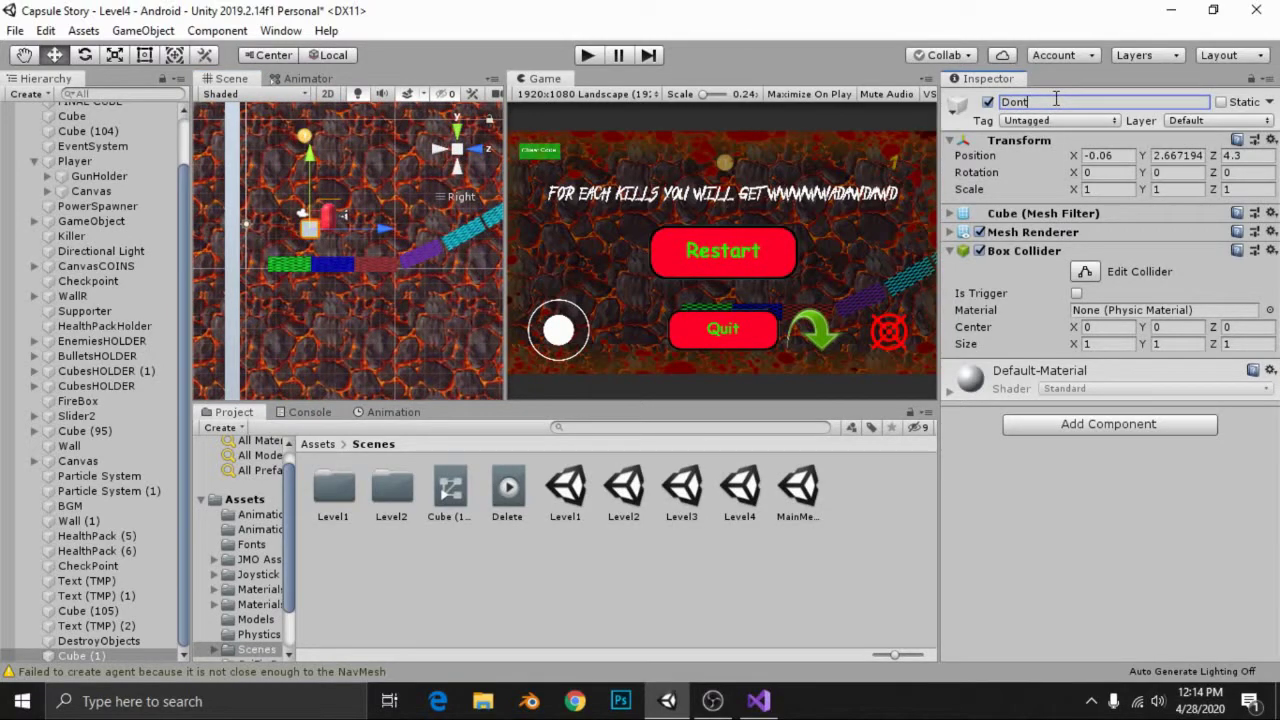
{"action": "type", "text": "LetPla"}
{"action": "type", "text": "yer"}
{"action": "key", "text": "BackSpace"}
{"action": "type", "text": "Fa"}
{"action": "type", "text": "ll"}
{"action": "key", "text": "Return"}
{"action": "left_click", "coordinate": [1017, 122]}
{"action": "left_click", "coordinate": [258, 298]}
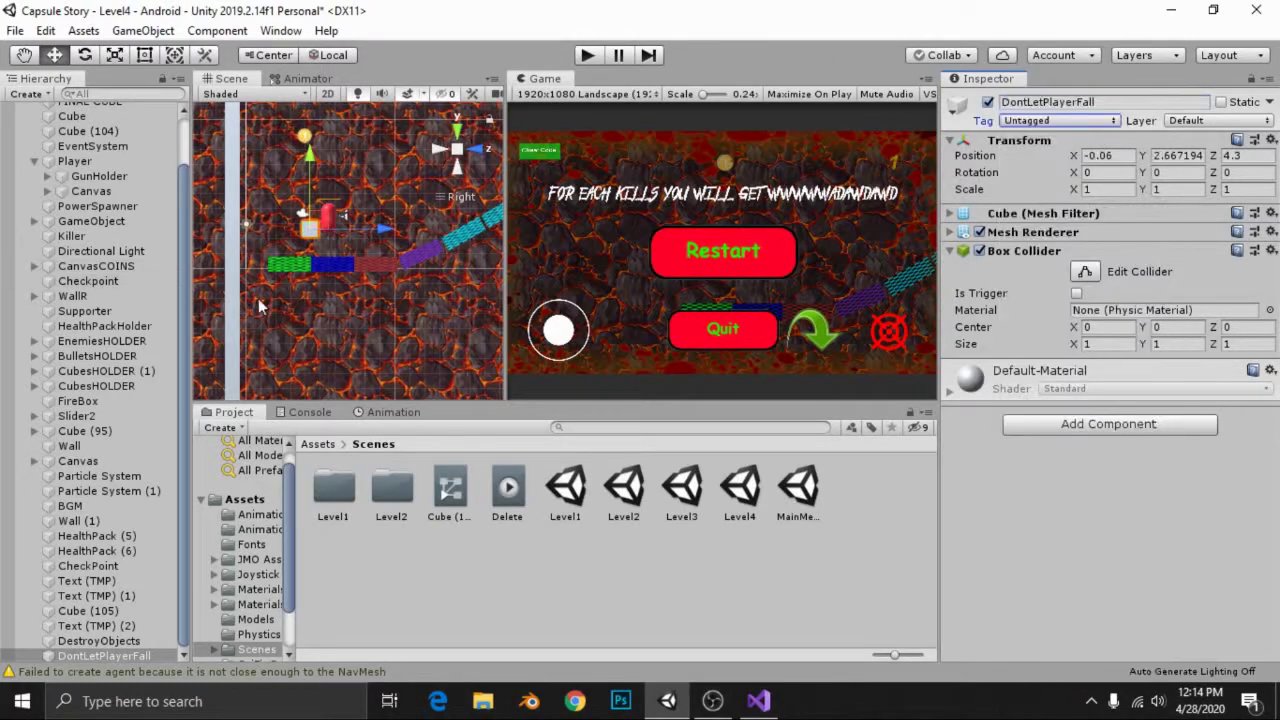
- Add the Dont Let Player Fall script component and open it for editing
{"action": "left_click", "coordinate": [1049, 424]}
{"action": "type", "text": "dont"}
{"action": "key", "text": "Return"}
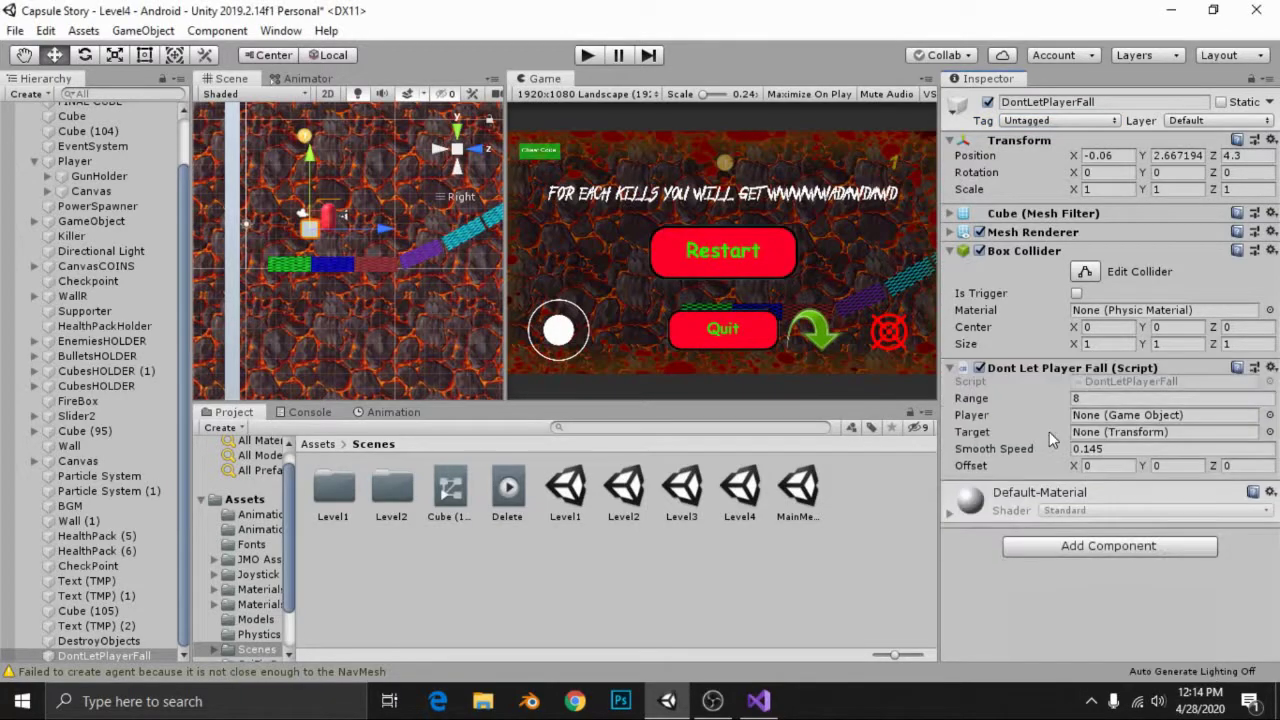
{"action": "right_click", "coordinate": [1016, 368]}
{"action": "left_click", "coordinate": [1069, 558]}
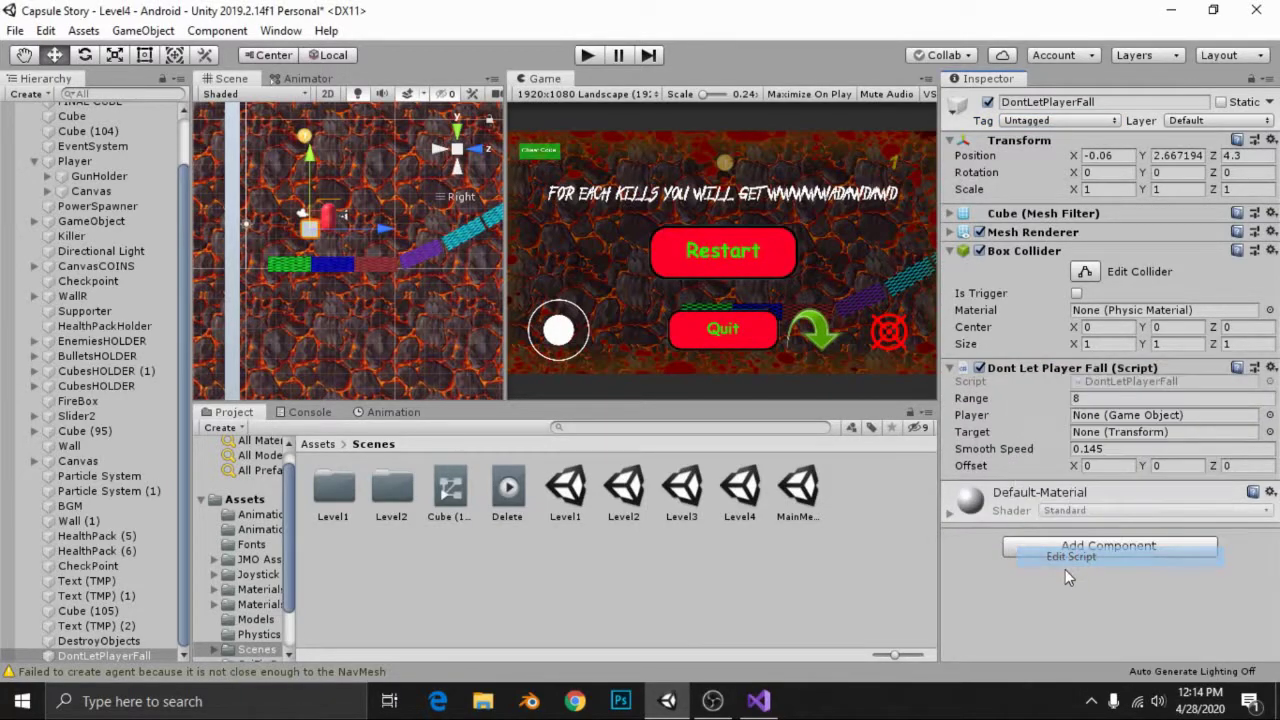
- Browse the ObjectDestroyerFollowPlayer, ObjectDestroyer_Freer and DontLetPlayerFall script tabs
{"action": "left_click", "coordinate": [252, 76]}
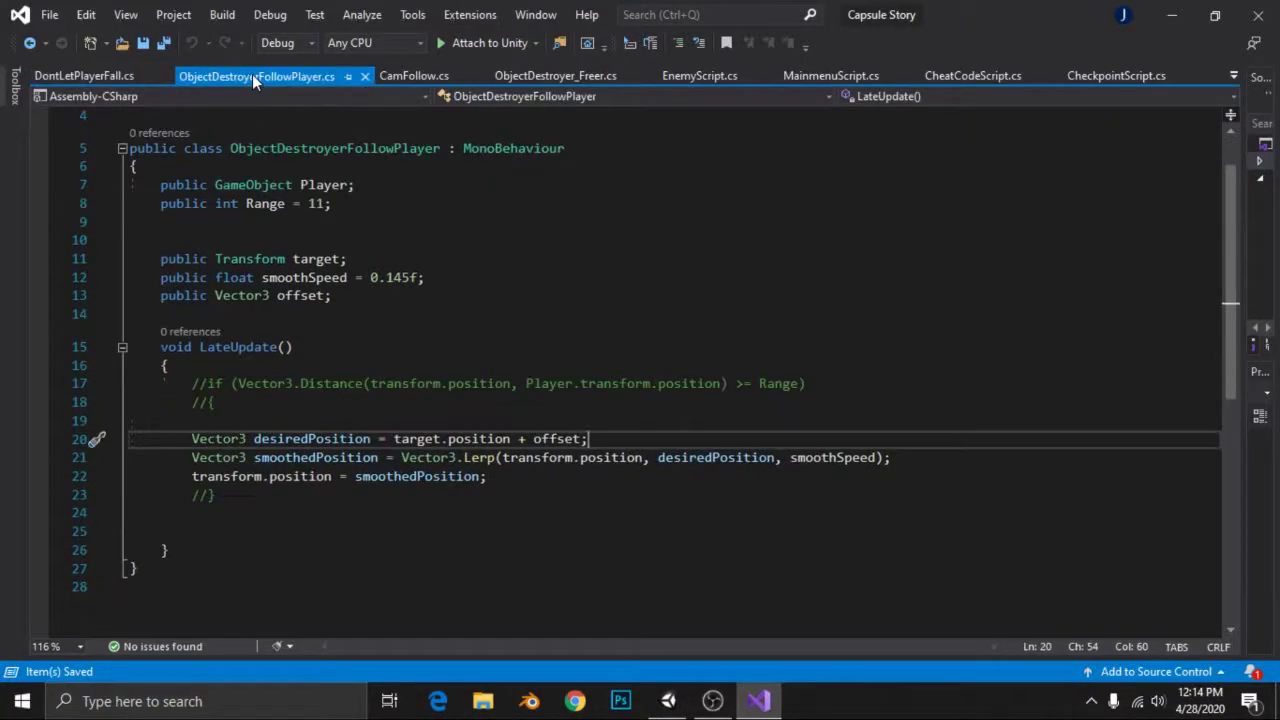
{"action": "left_click", "coordinate": [543, 78]}
{"action": "scroll", "coordinate": [498, 213], "scroll_direction": "up", "scroll_amount": 2}
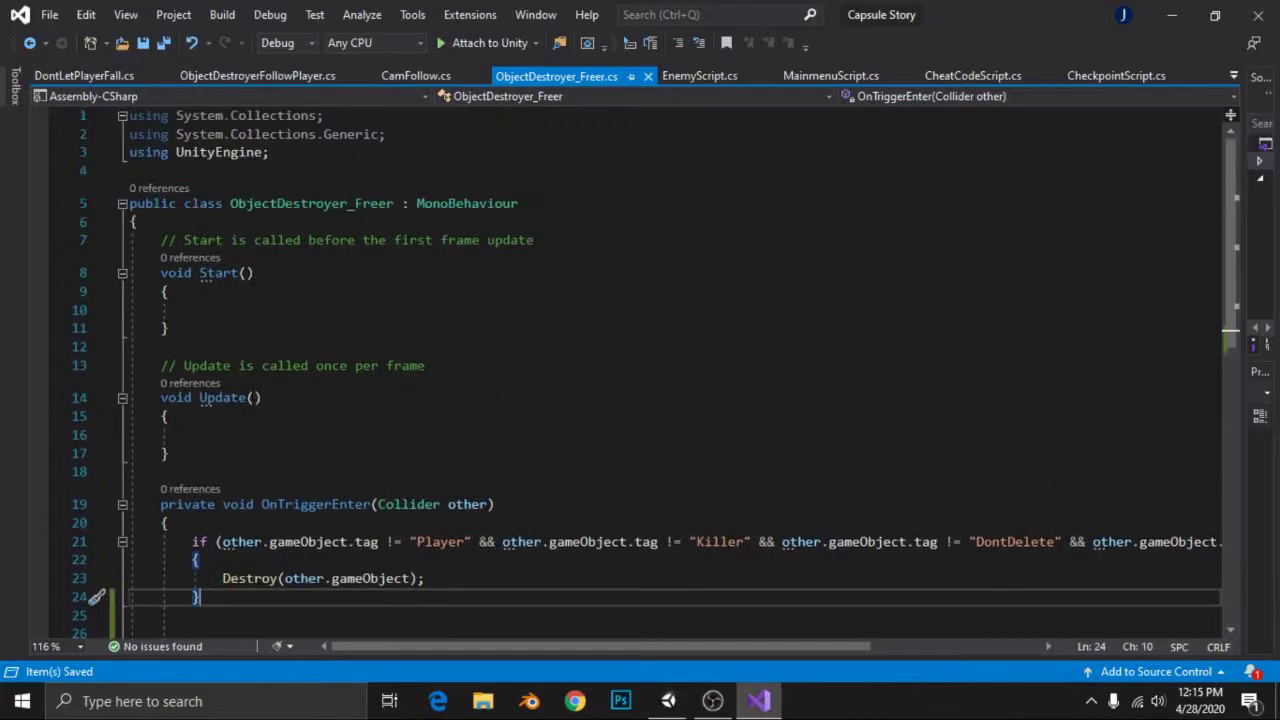
{"action": "left_click", "coordinate": [294, 78]}
{"action": "left_click", "coordinate": [80, 71]}
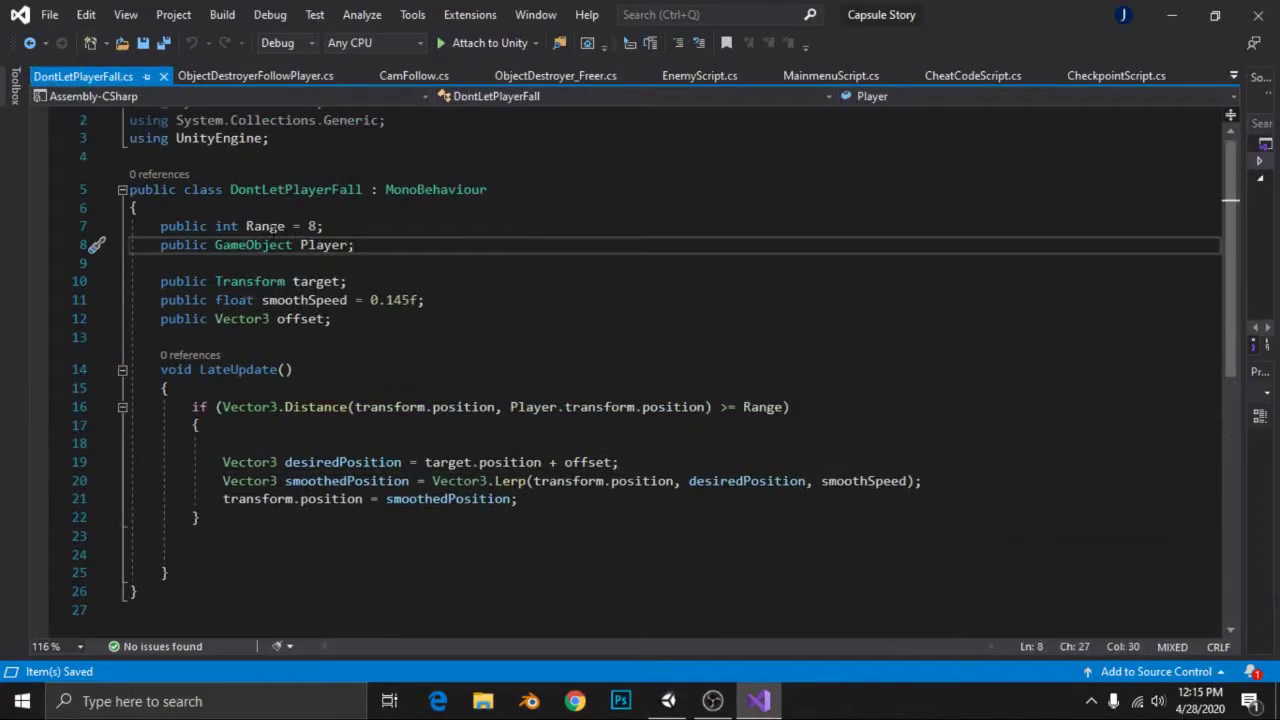
{"action": "key", "text": "alt+Tab"}
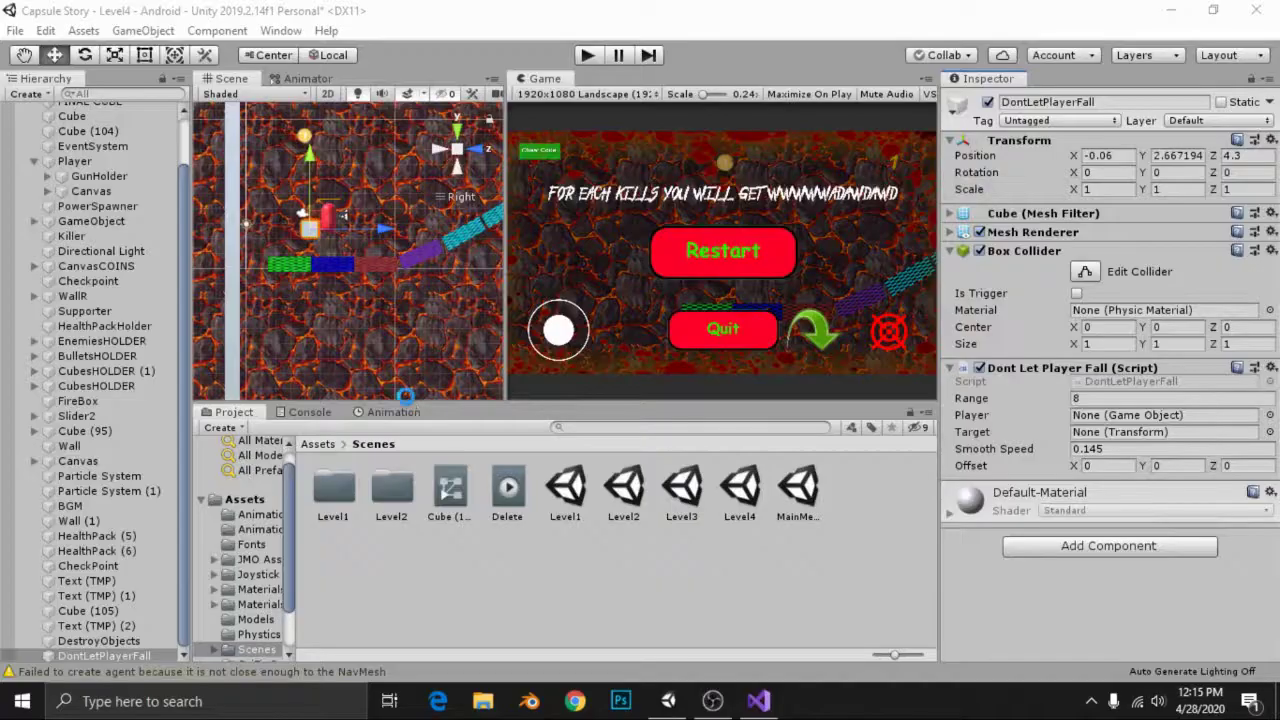
{"action": "key", "text": "alt+Tab"}
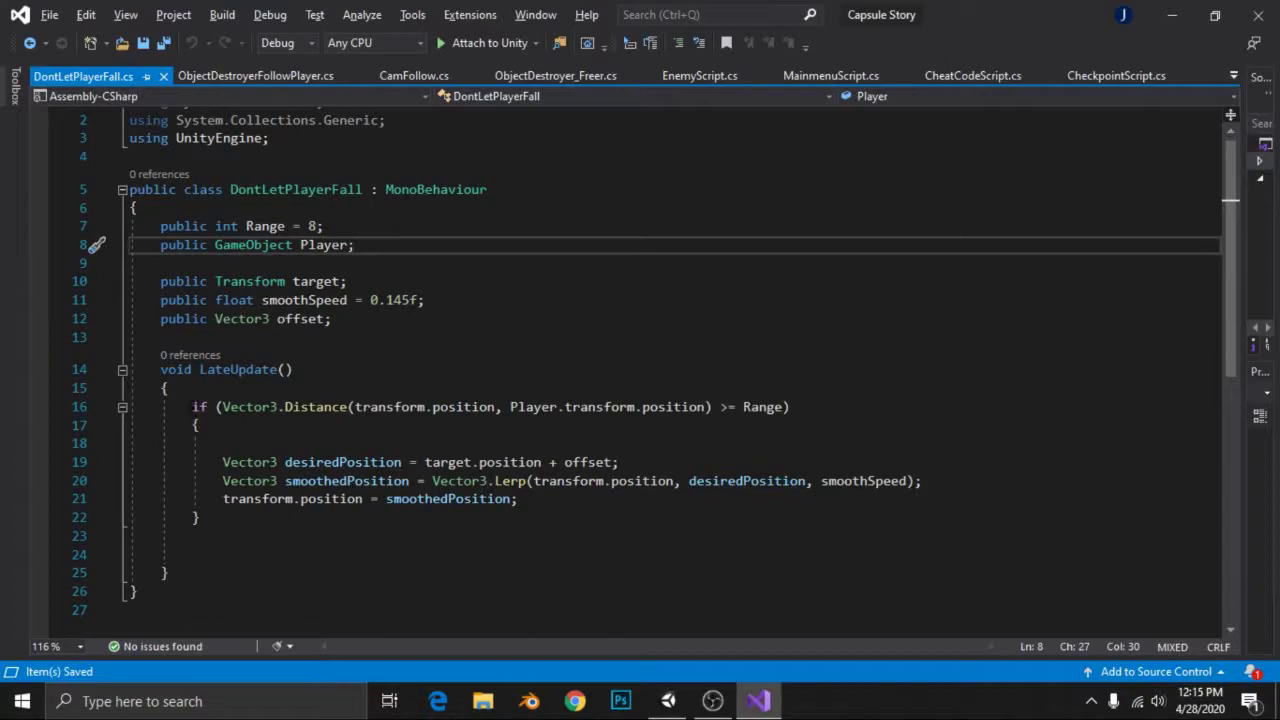
- Highlight the Vector3.Distance >= Range condition on line 16, then return to Unity
{"action": "left_click_drag", "start_coordinate": [192, 407], "coordinate": [349, 407]}
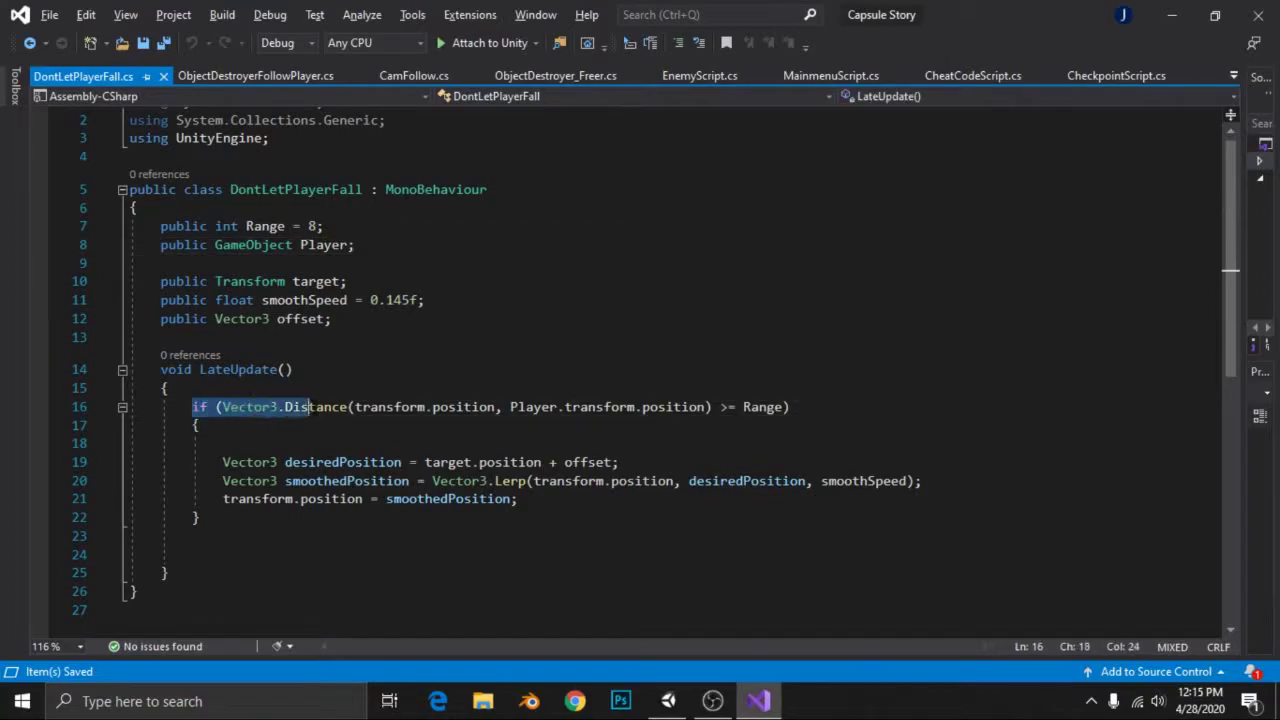
{"action": "left_click_drag", "start_coordinate": [349, 407], "coordinate": [617, 395]}
{"action": "mouse_move", "coordinate": [699, 391]}
{"action": "left_mouse_down"}
{"action": "mouse_move", "coordinate": [712, 407]}
{"action": "mouse_move", "coordinate": [785, 407]}
{"action": "left_mouse_up"}
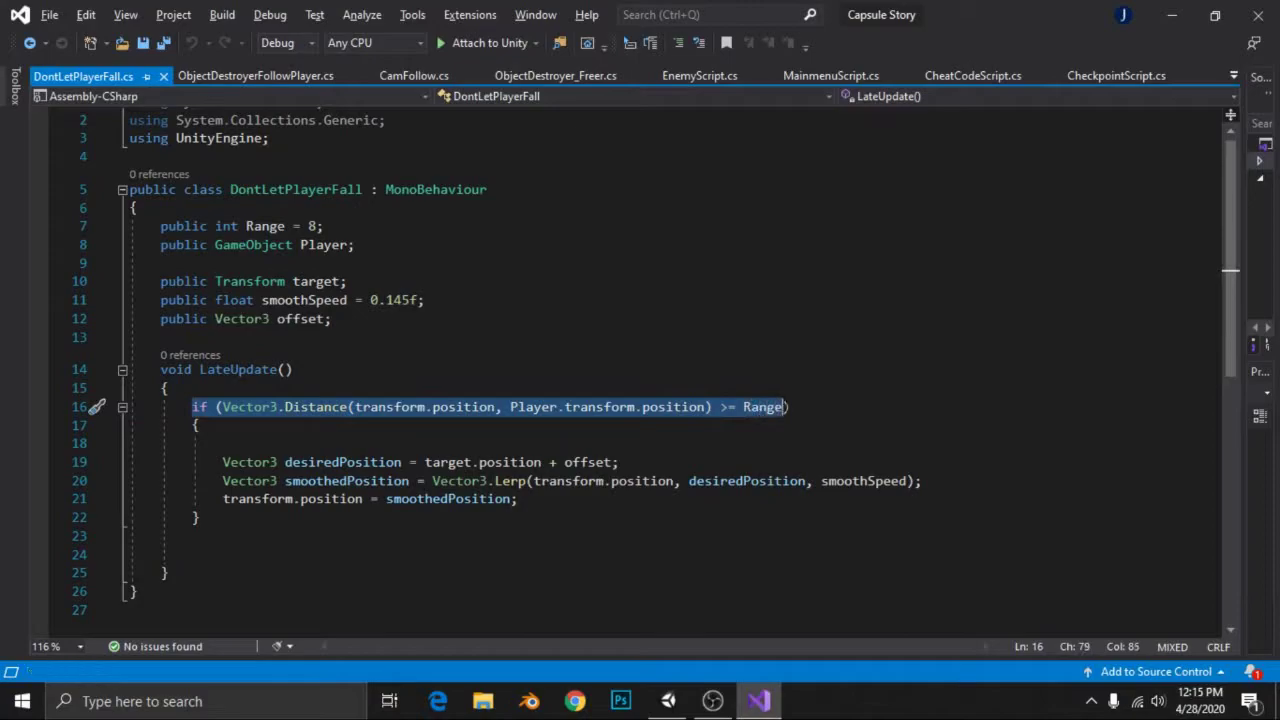
{"action": "left_click", "coordinate": [688, 407]}
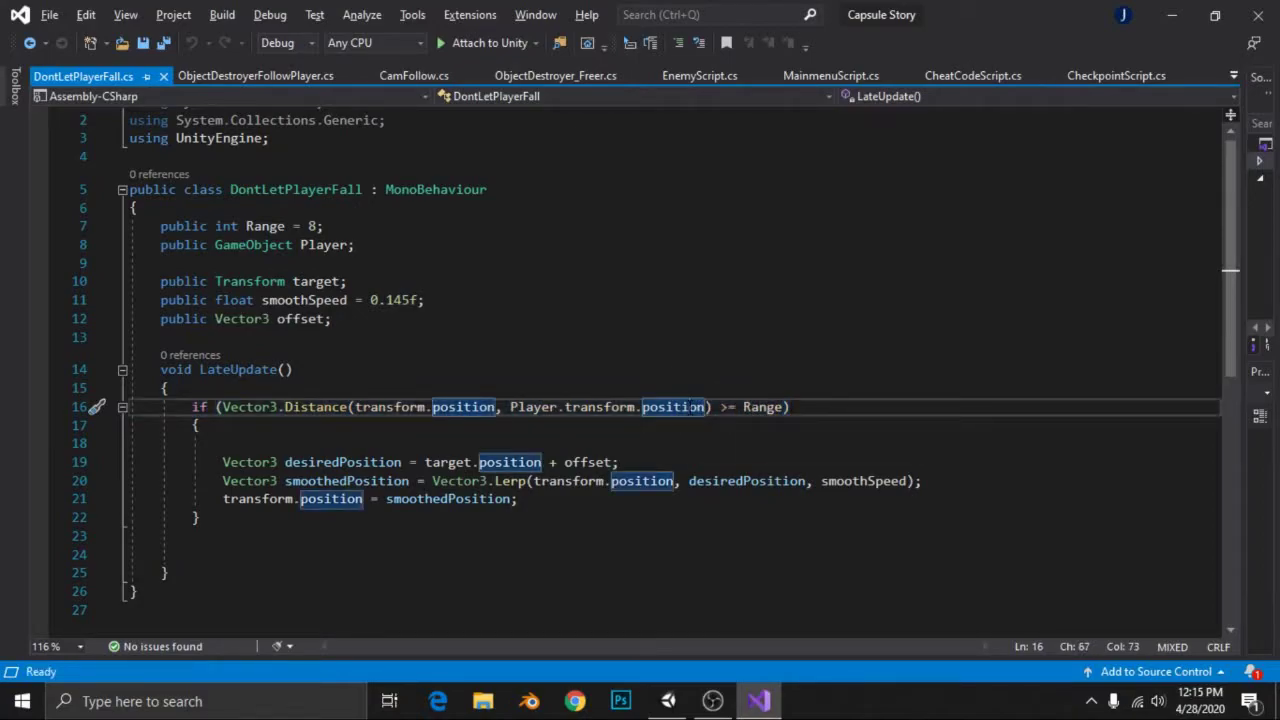
{"action": "key", "text": "alt+Tab"}
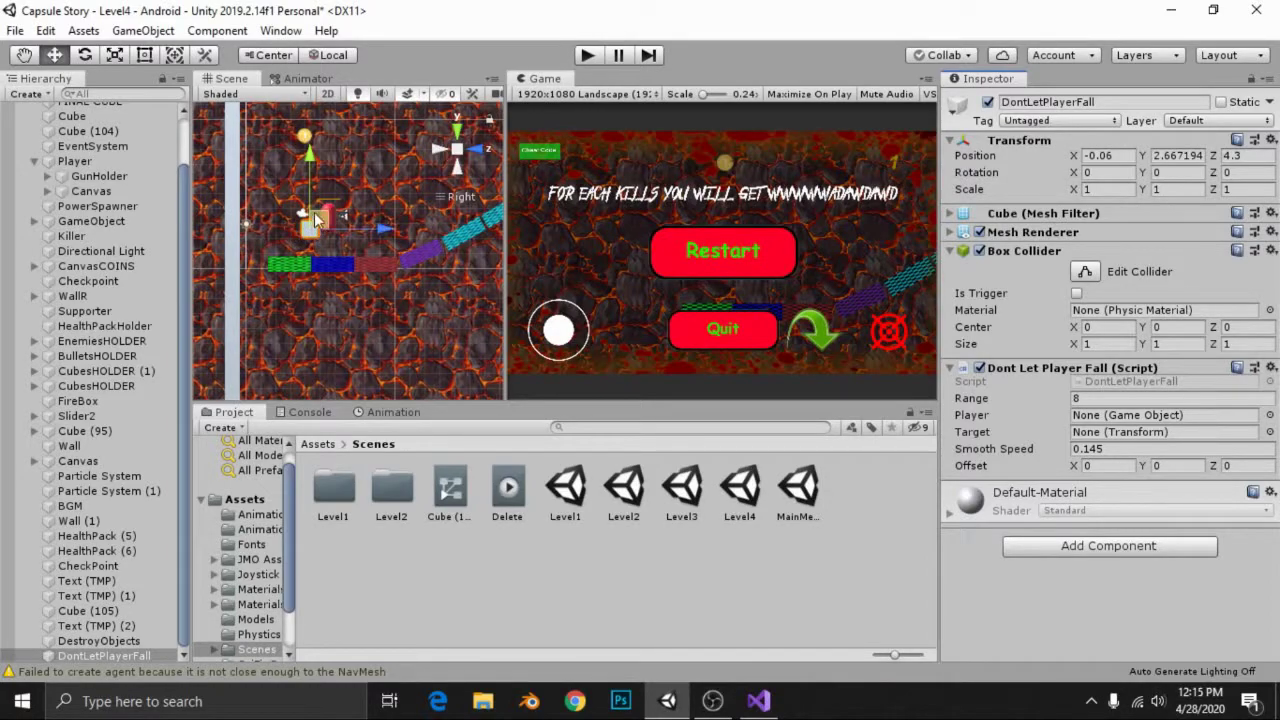
- Scale the DontLetPlayerFall cube to roughly 2.8 × 16.92 × 1.3, a tall thin pillar
{"action": "key", "text": "r"}
{"action": "mouse_move", "coordinate": [310, 245]}
{"action": "left_mouse_down"}
{"action": "mouse_move", "coordinate": [455, 287]}
{"action": "mouse_move", "coordinate": [482, 281]}
{"action": "left_mouse_up"}
{"action": "left_click_drag", "start_coordinate": [310, 200], "coordinate": [299, 106]}
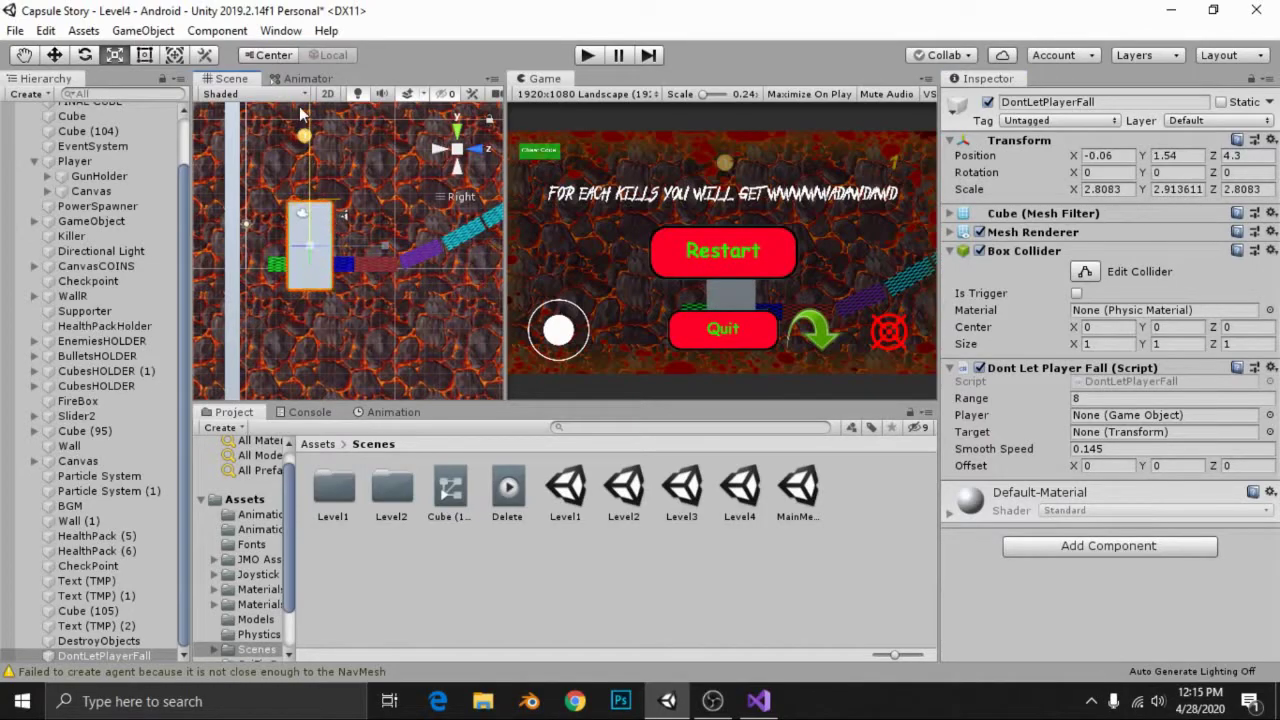
{"action": "left_click_drag", "start_coordinate": [315, 697], "coordinate": [330, 638]}
{"action": "key", "text": "w"}
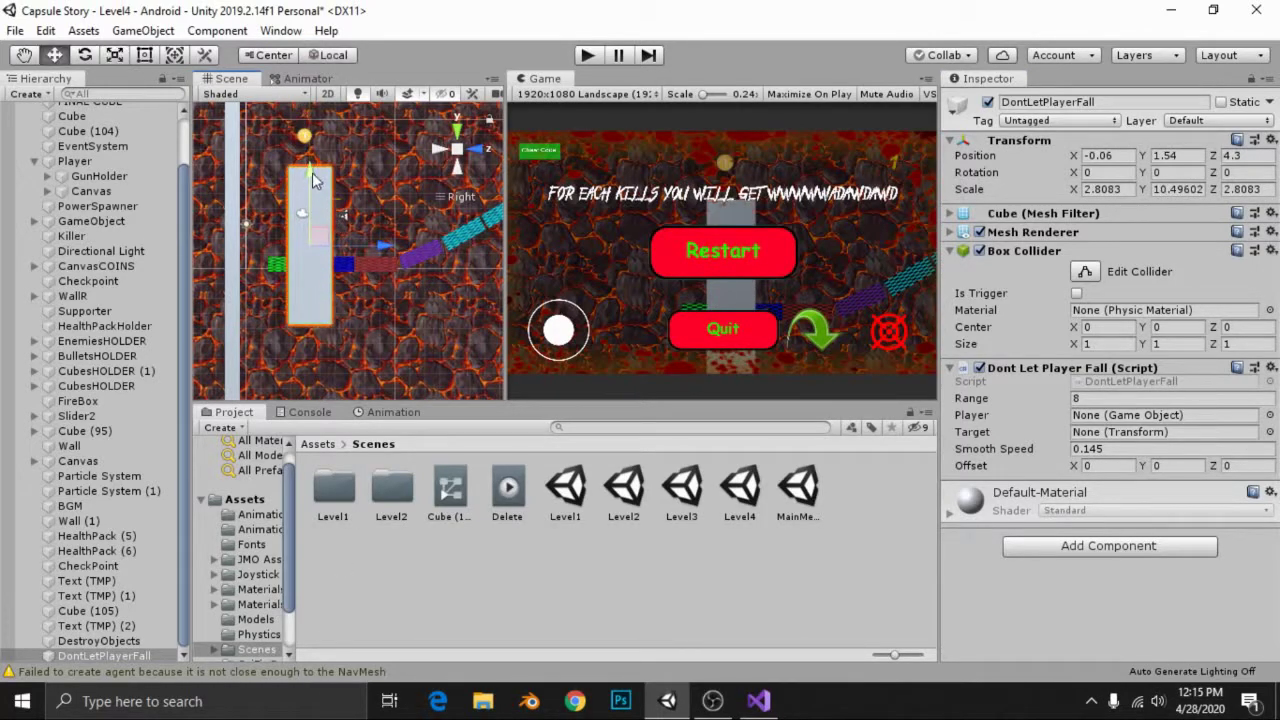
{"action": "key", "text": "r"}
{"action": "left_click_drag", "start_coordinate": [371, 248], "coordinate": [342, 248]}
- Move the pillar up to Y 2.61 and along Z to 3.4
{"action": "key", "text": "w"}
{"action": "left_click_drag", "start_coordinate": [314, 185], "coordinate": [316, 121]}
{"action": "key", "text": "r"}
{"action": "scroll", "coordinate": [330, 180], "scroll_direction": "down", "scroll_amount": 4}
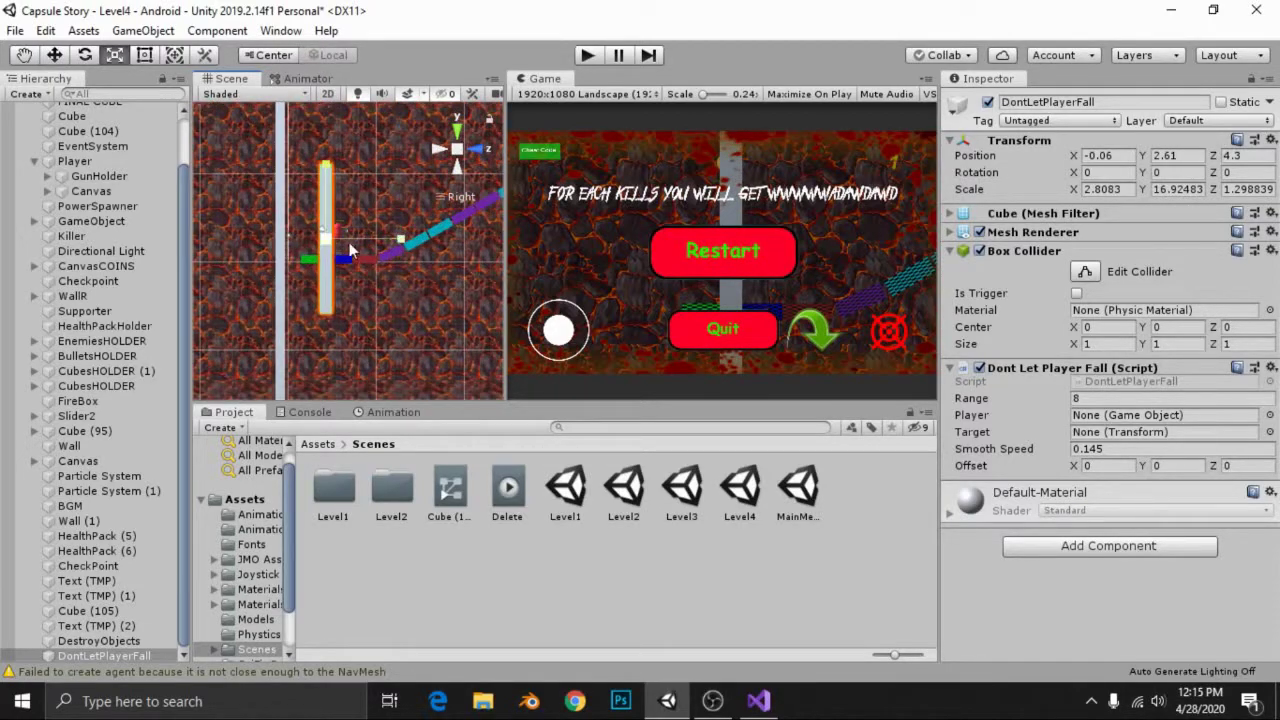
{"action": "key", "text": "w"}
{"action": "left_click_drag", "start_coordinate": [392, 239], "coordinate": [384, 243]}
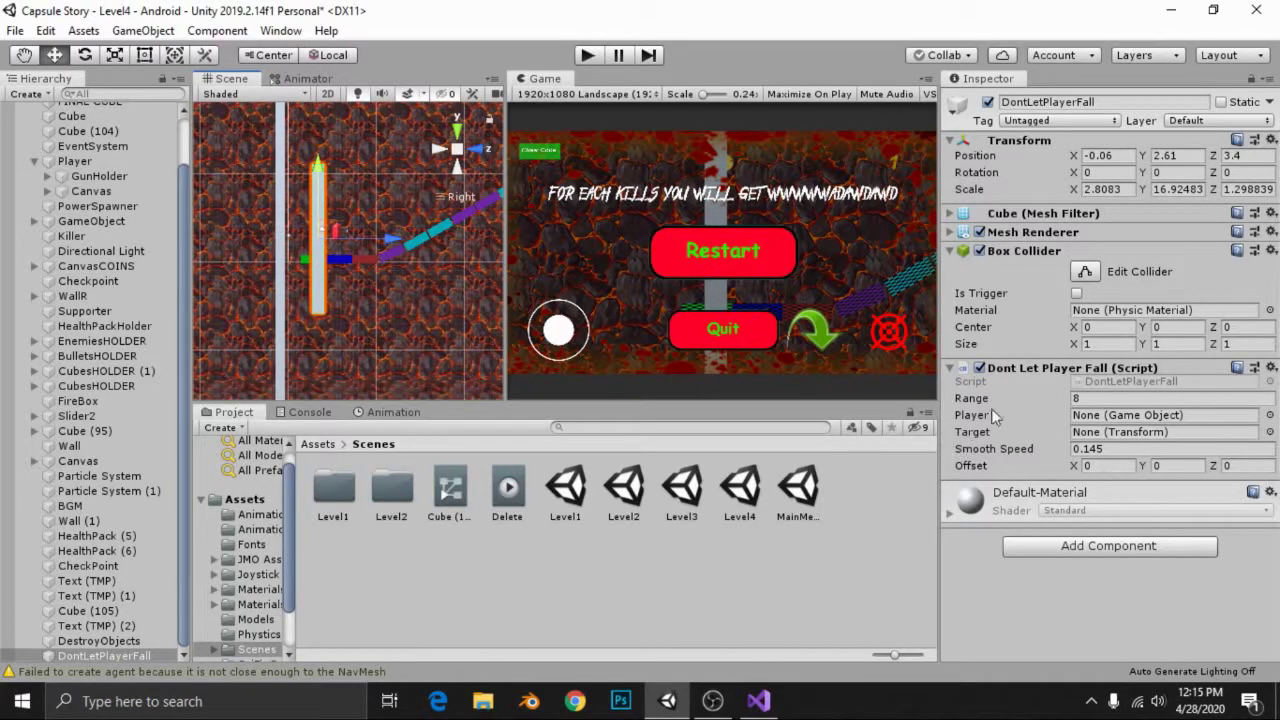
- Set the pillar's Offset Z to -10 and assign Player to its Player and Target fields
{"action": "left_click", "coordinate": [99, 642]}
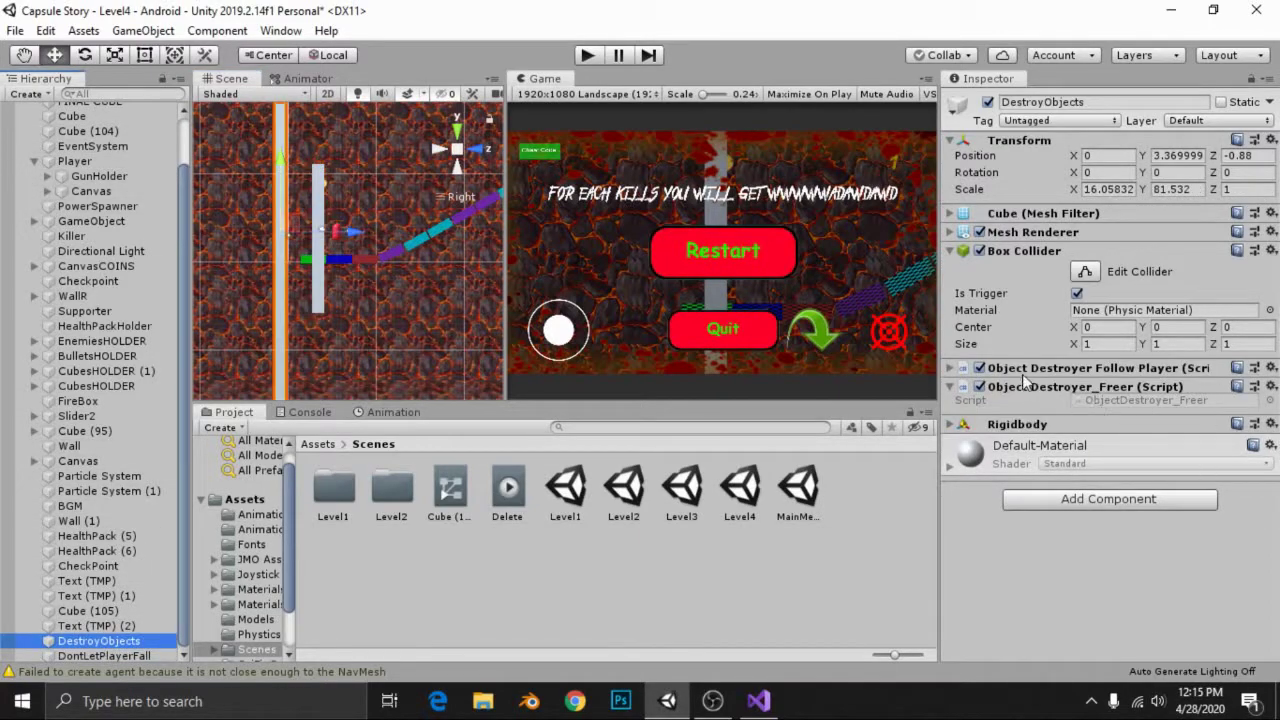
{"action": "left_click", "coordinate": [1023, 378]}
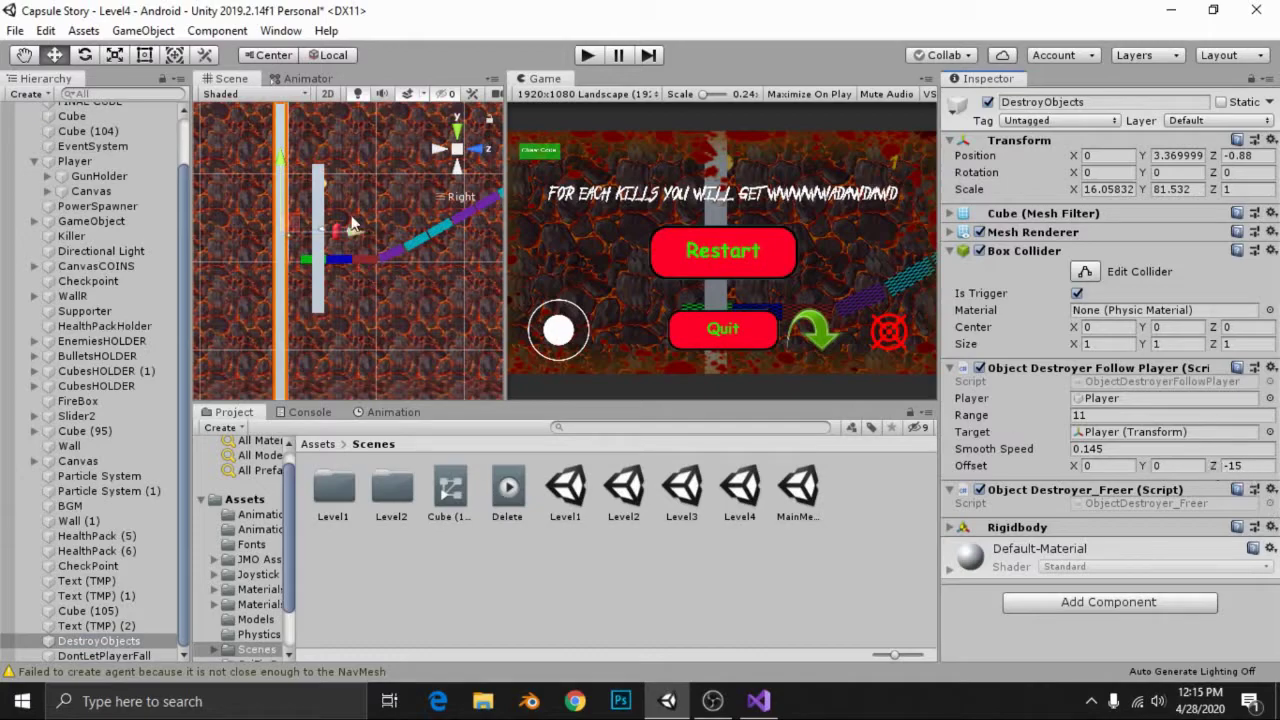
{"action": "left_click", "coordinate": [315, 178]}
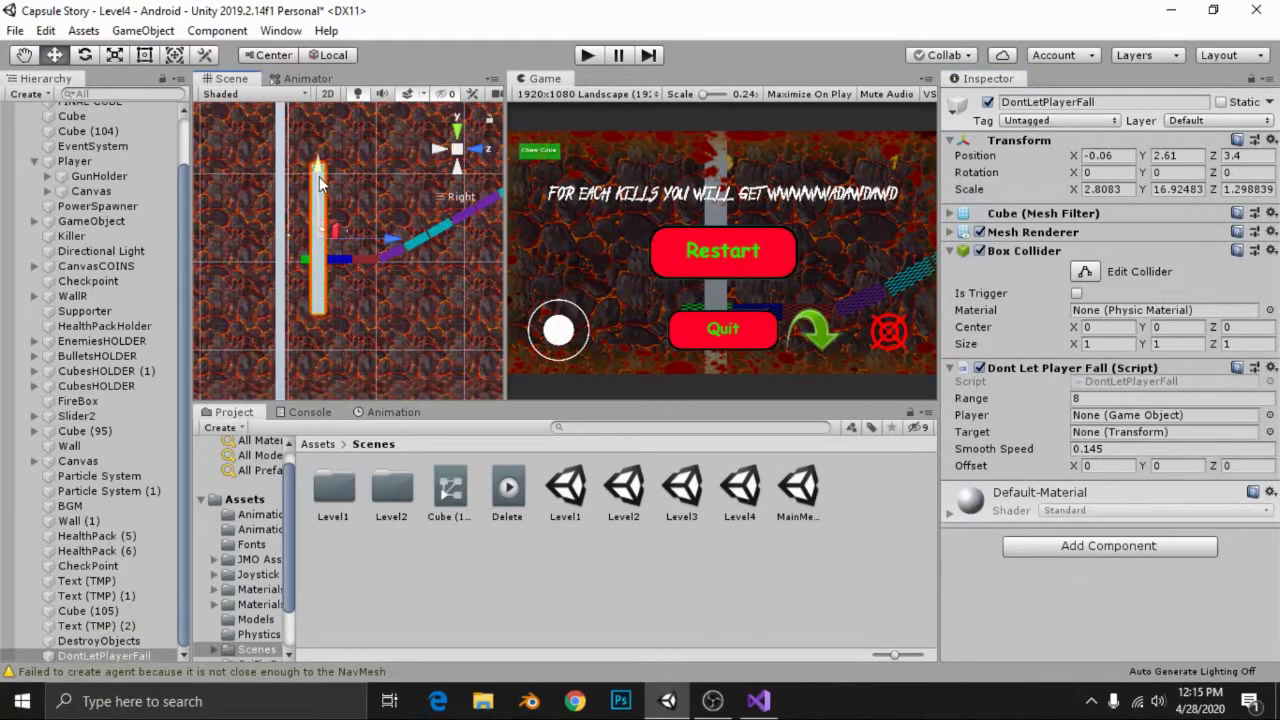
{"action": "left_click", "coordinate": [1252, 467]}
{"action": "type", "text": "-10"}
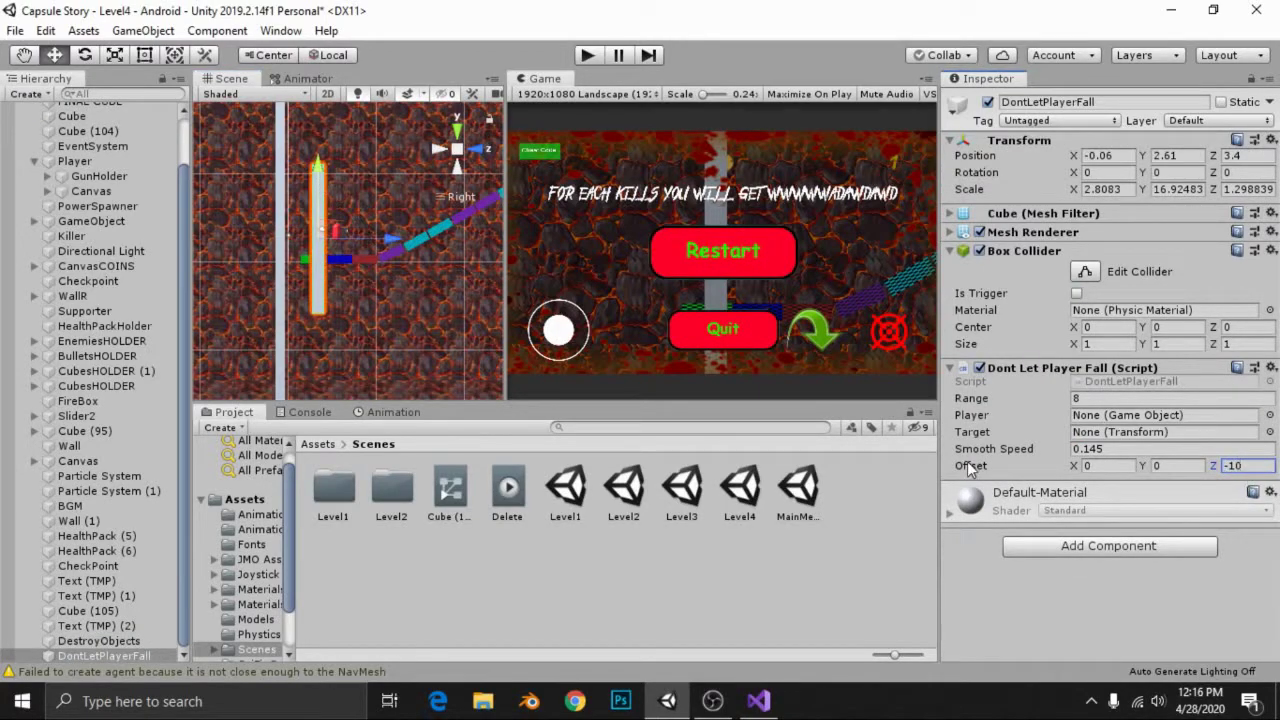
{"action": "left_click", "coordinate": [589, 56]}
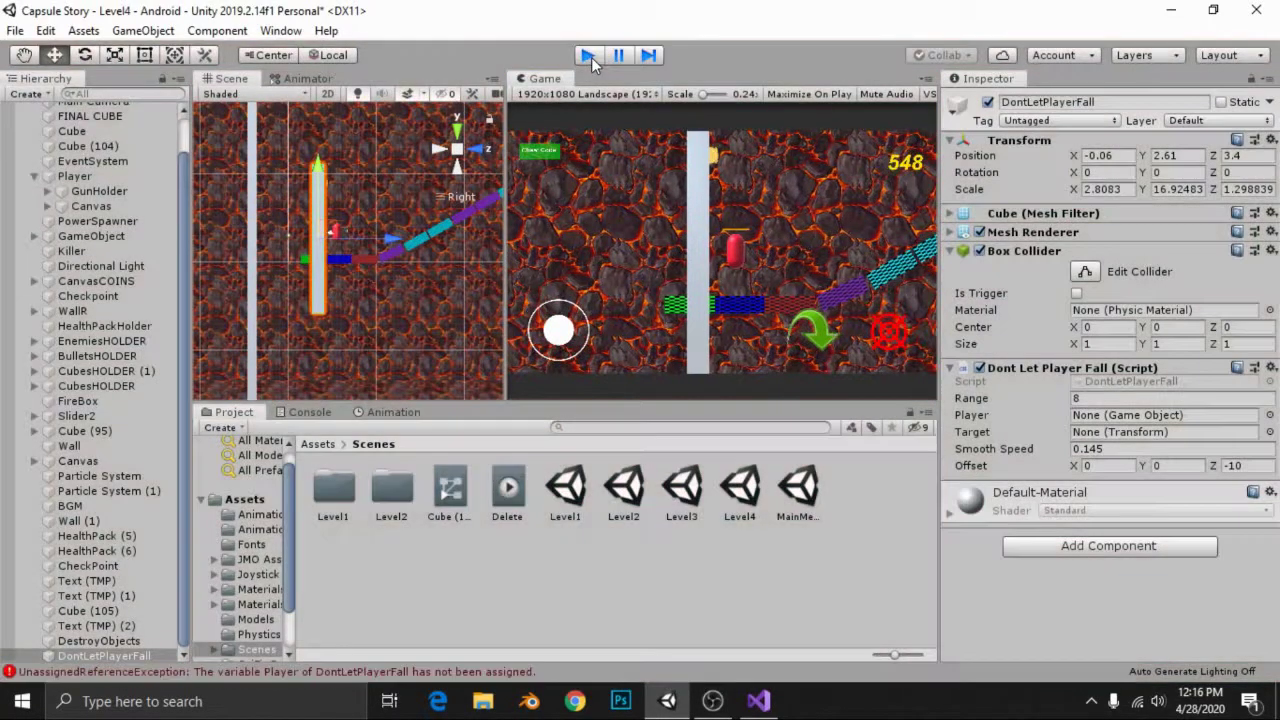
{"action": "left_click", "coordinate": [591, 57]}
{"action": "scroll", "coordinate": [103, 236], "scroll_direction": "up", "scroll_amount": 2}
{"action": "left_click_drag", "start_coordinate": [74, 214], "coordinate": [1163, 415]}
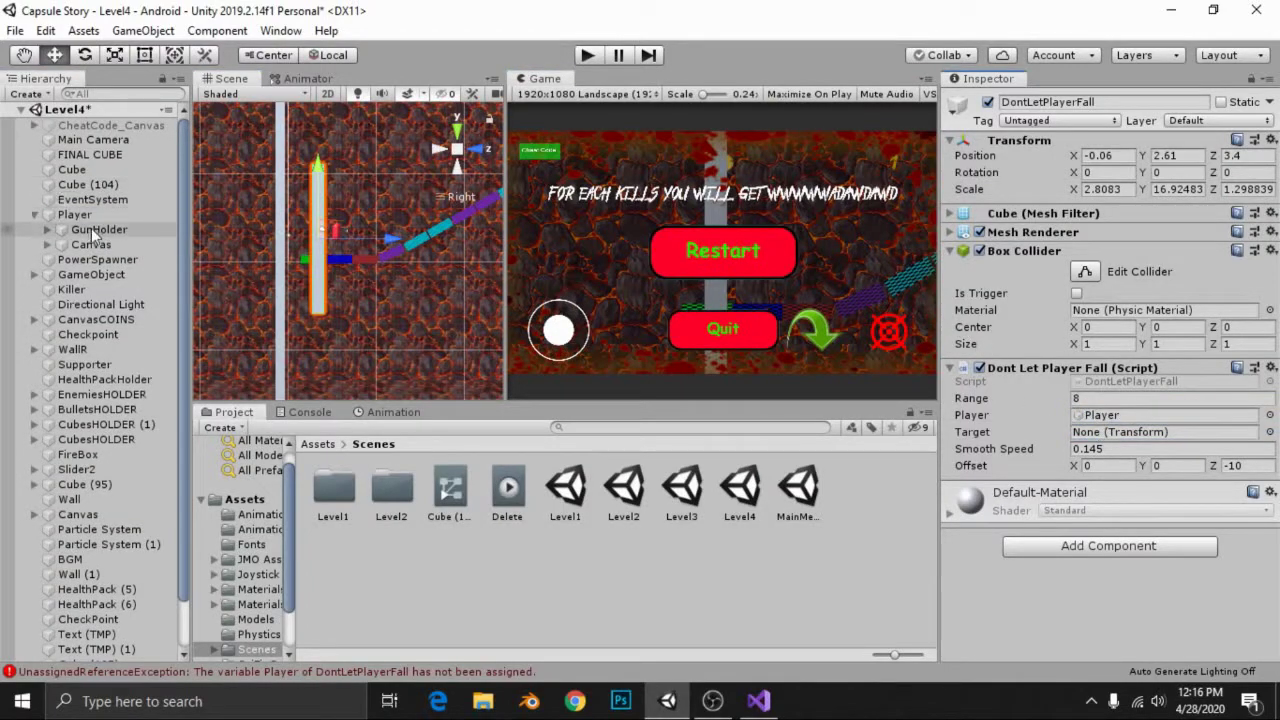
{"action": "left_click_drag", "start_coordinate": [70, 214], "coordinate": [1125, 434]}
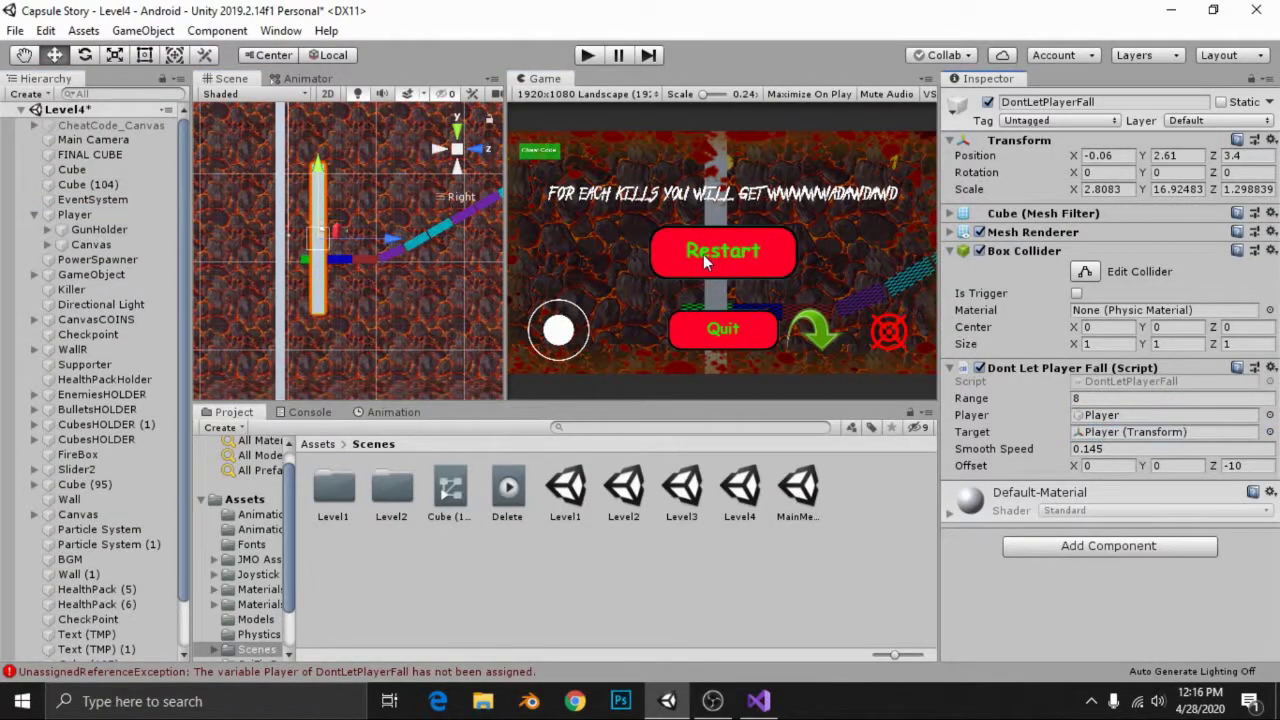
- Play-test the level twice, steering the player right, then return to DontLetPlayerFall.cs in Visual Studio
{"action": "key", "text": "ctrl+p"}
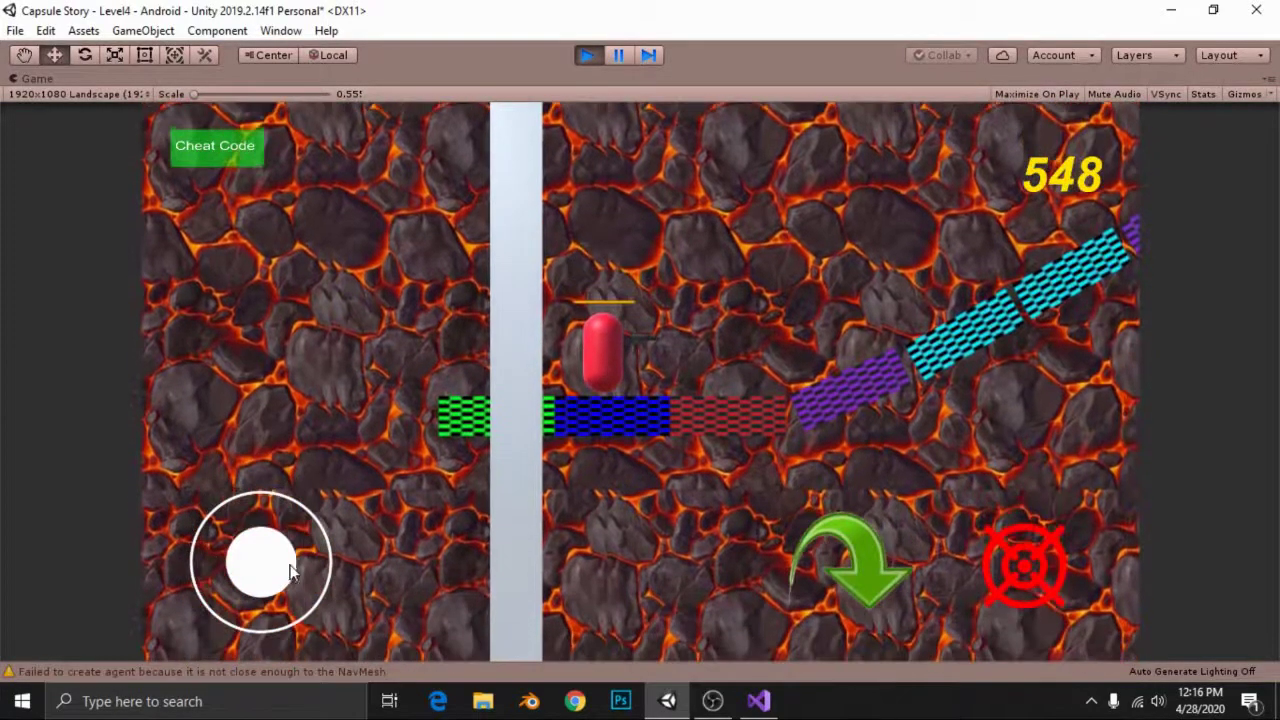
{"action": "mouse_move", "coordinate": [286, 562]}
{"action": "left_mouse_down"}
{"action": "mouse_move", "coordinate": [855, 525]}
{"action": "mouse_move", "coordinate": [228, 552]}
{"action": "mouse_move", "coordinate": [6, 457]}
{"action": "left_mouse_up"}
{"action": "left_click", "coordinate": [590, 57]}
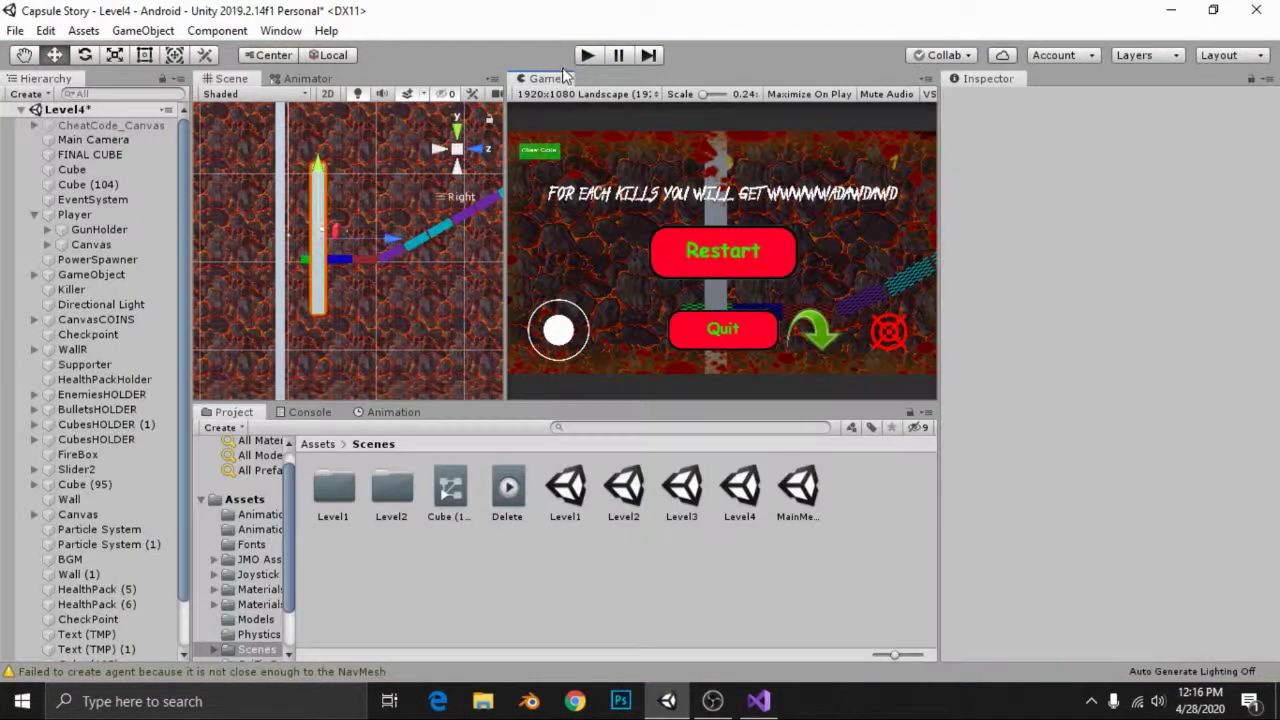
{"action": "left_click", "coordinate": [312, 240]}
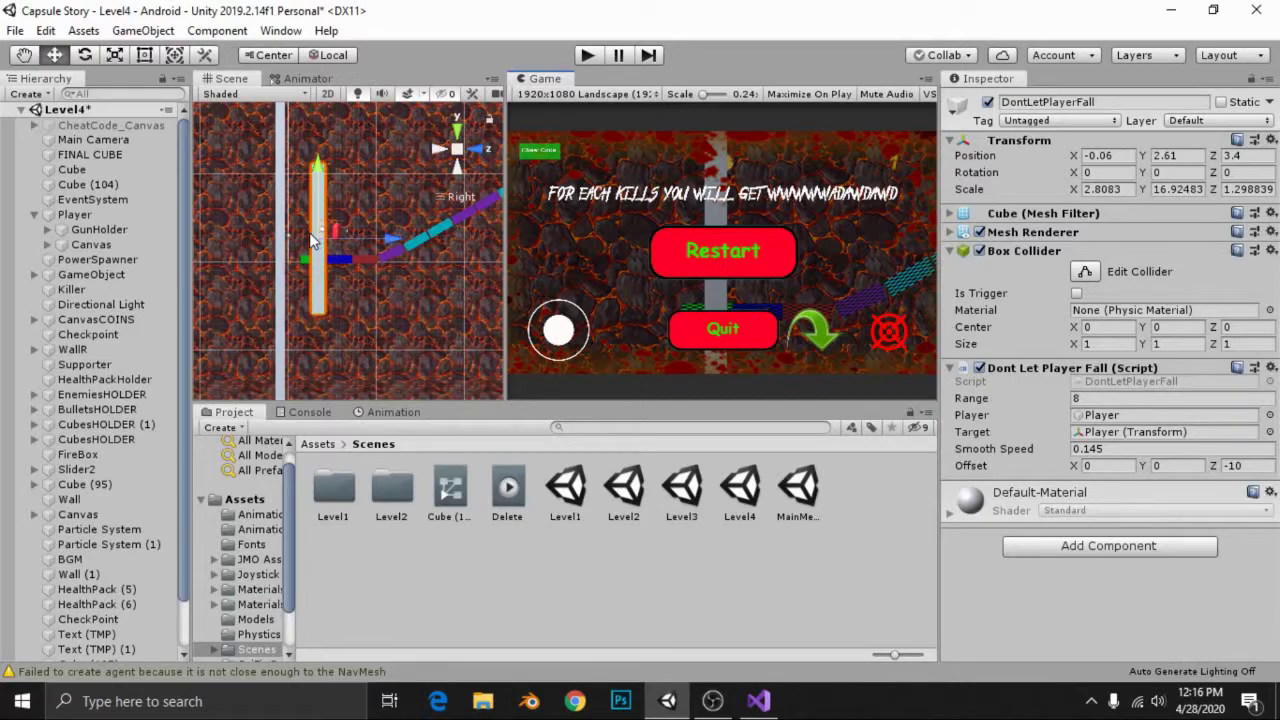
{"action": "left_click", "coordinate": [588, 55]}
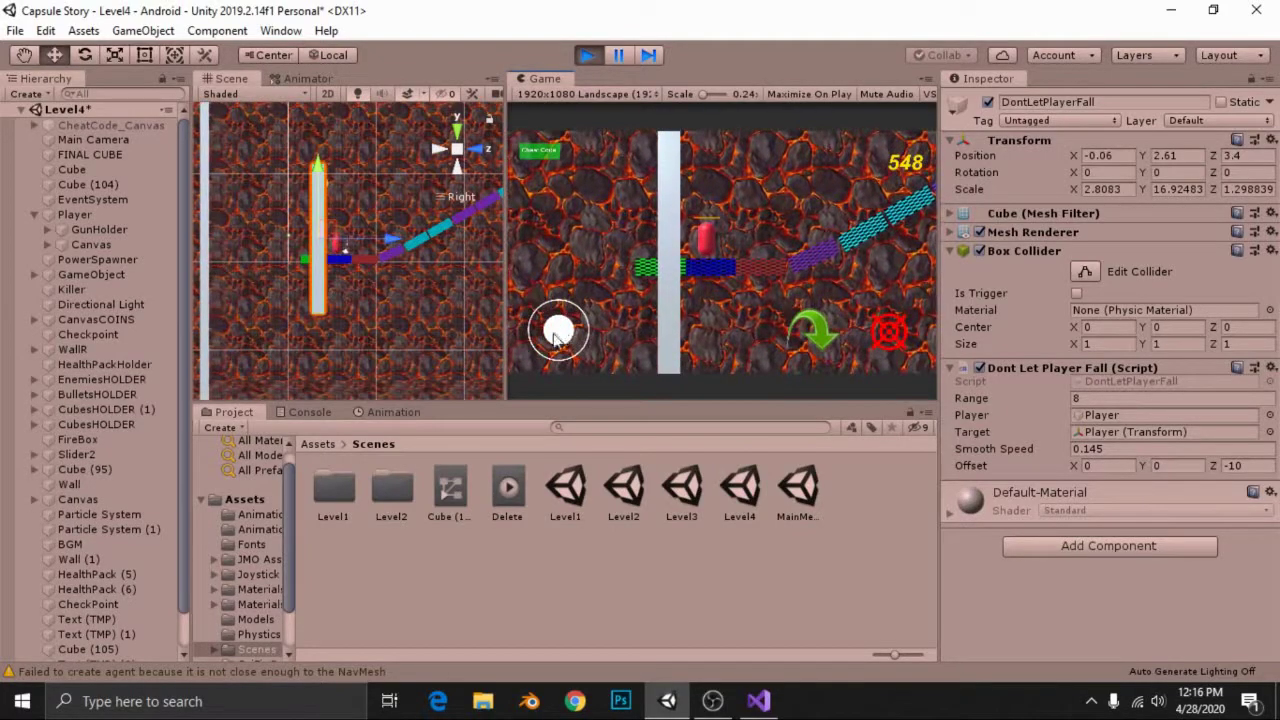
{"action": "mouse_move", "coordinate": [560, 332]}
{"action": "left_mouse_down"}
{"action": "mouse_move", "coordinate": [760, 352]}
{"action": "mouse_move", "coordinate": [324, 369]}
{"action": "left_mouse_up"}
{"action": "key", "text": "alt+Tab"}
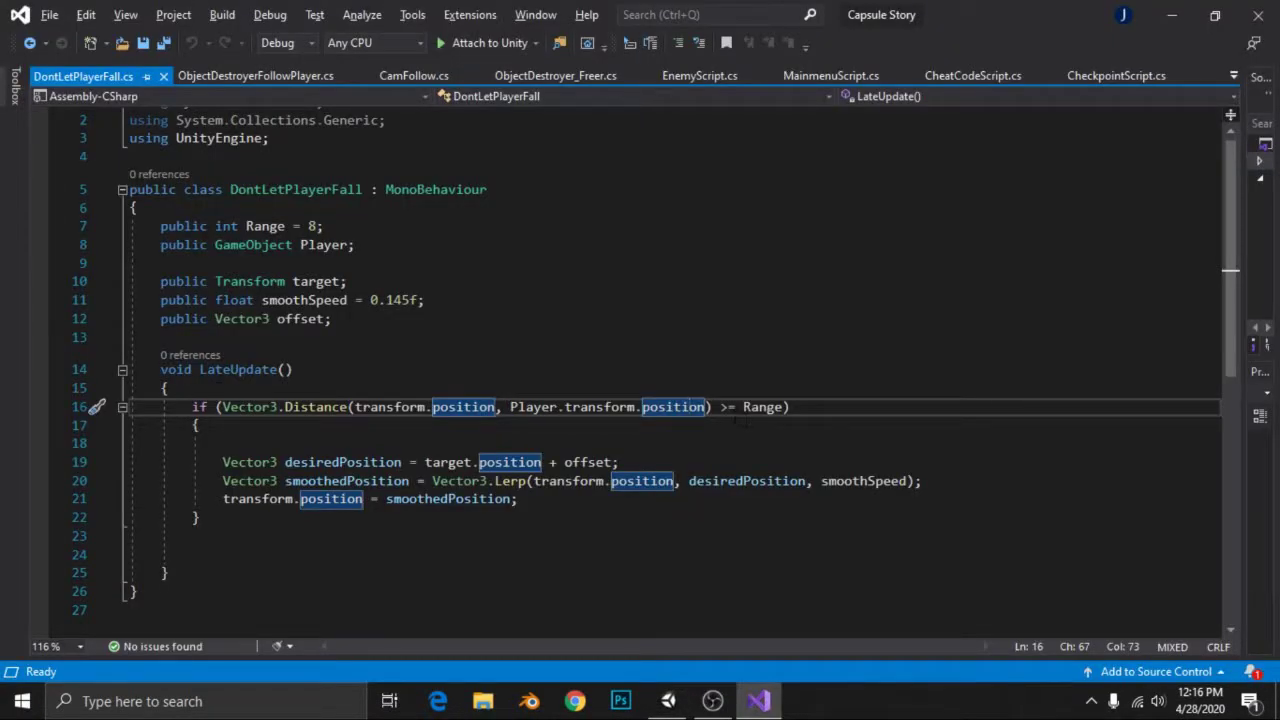
- Confirm public int Range = 8 in the Visual Studio script, then return to Unity
{"action": "left_click", "coordinate": [735, 408]}
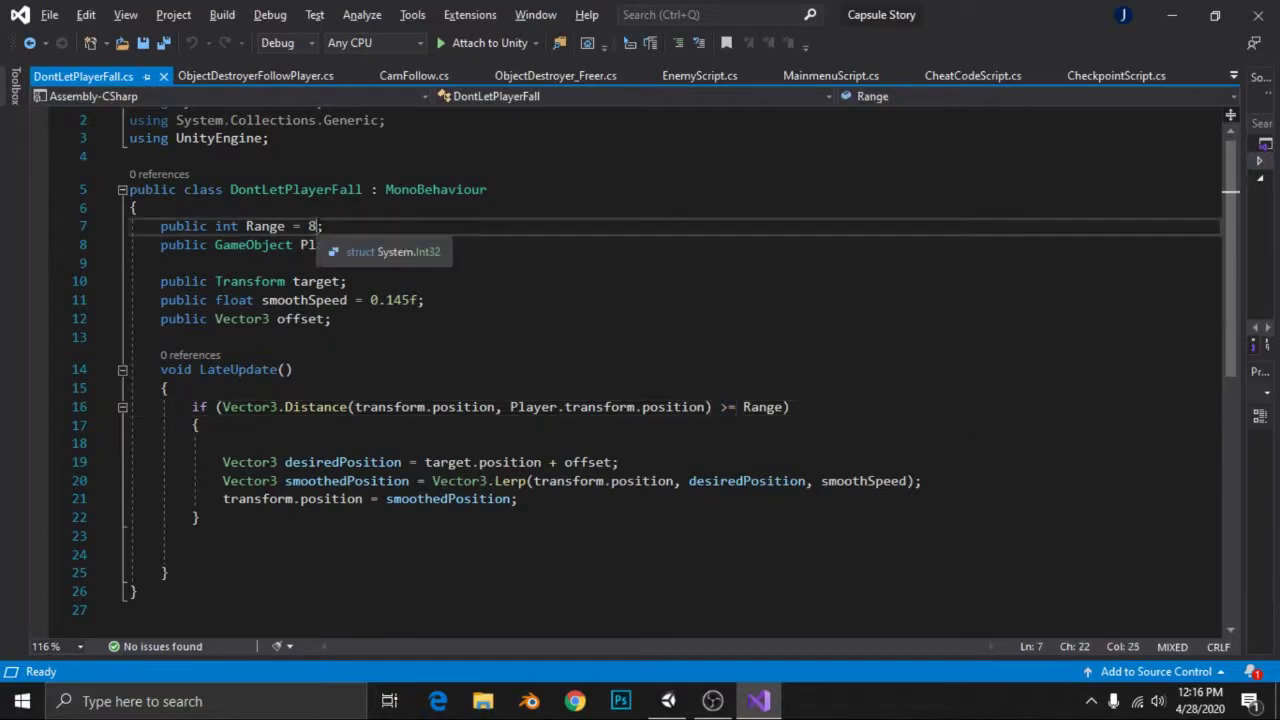
{"action": "key", "text": "alt+Tab"}
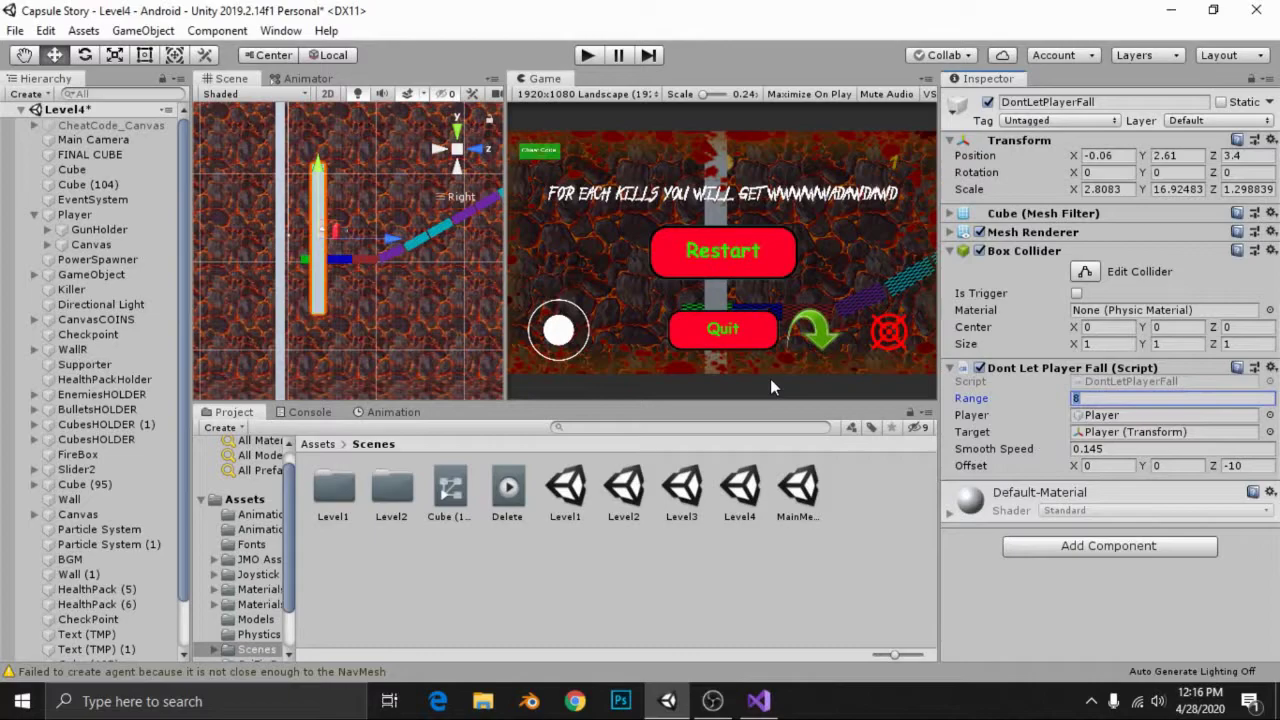
- Set the Dont Let Player Fall Range to 15 and run a brief Level4 play-test
{"action": "type", "text": "15"}
{"action": "left_click", "coordinate": [587, 57]}
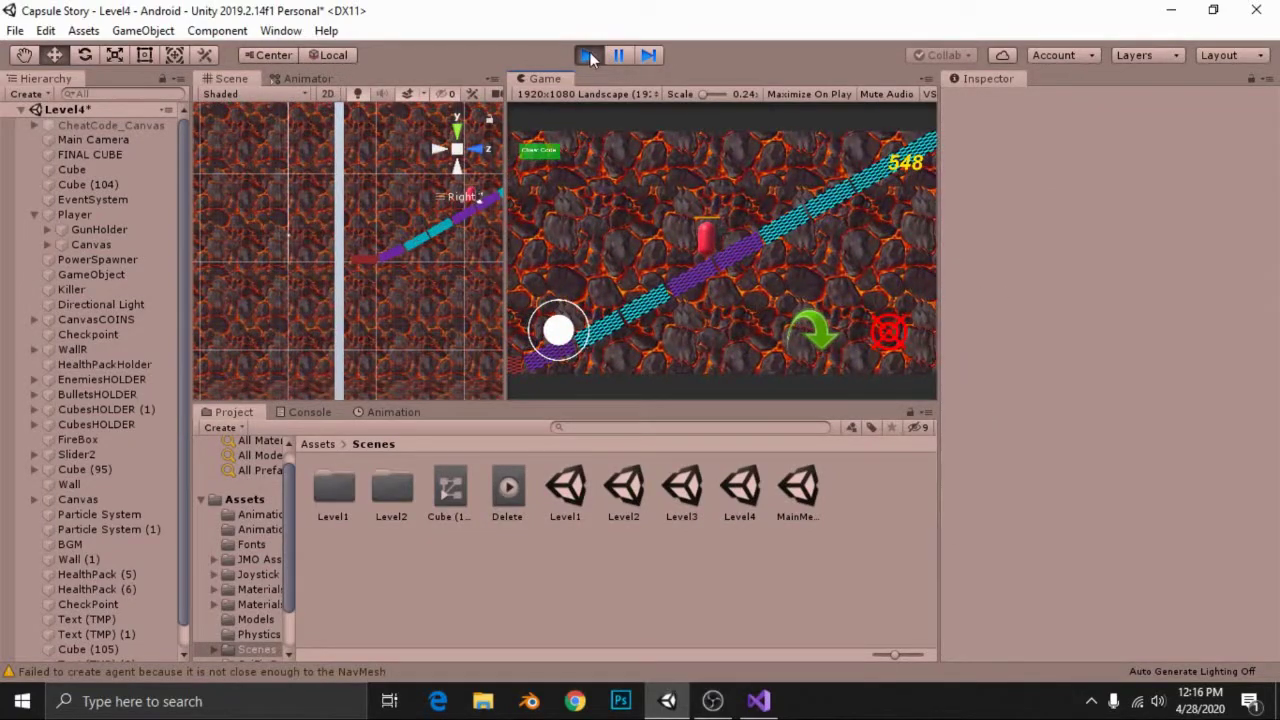
{"action": "left_click", "coordinate": [590, 57]}
- Inspect the DestroyObjects wall settings, then reselect the DontLetPlayerFall pillar in the Hierarchy
{"action": "scroll", "coordinate": [120, 620], "scroll_direction": "down", "scroll_amount": 2}
{"action": "left_click", "coordinate": [130, 649]}
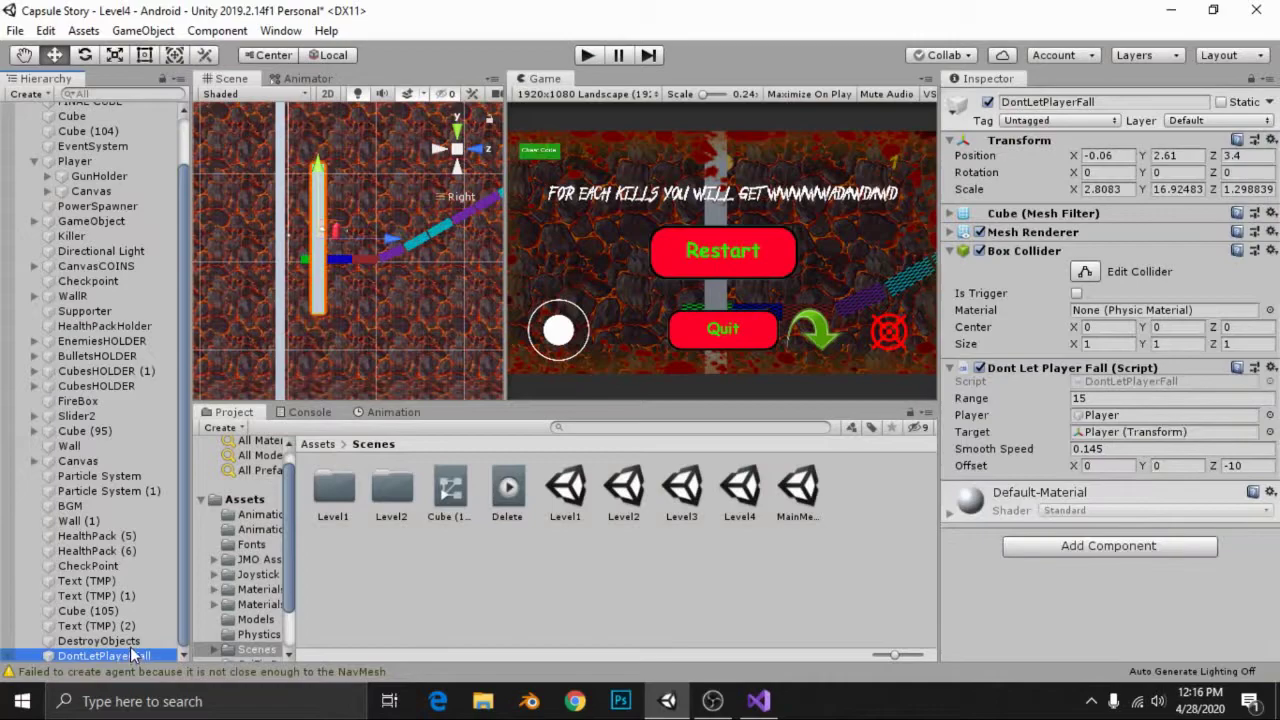
{"action": "left_click", "coordinate": [130, 641]}
{"action": "left_click", "coordinate": [139, 653]}
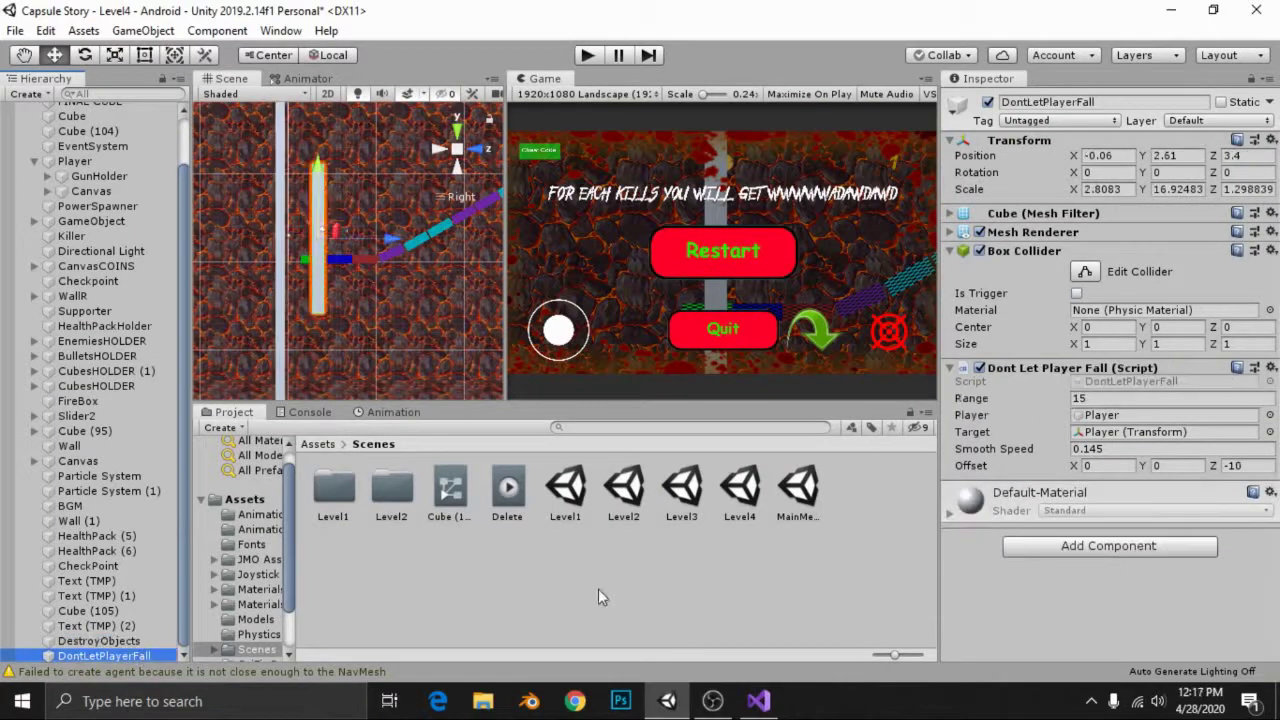
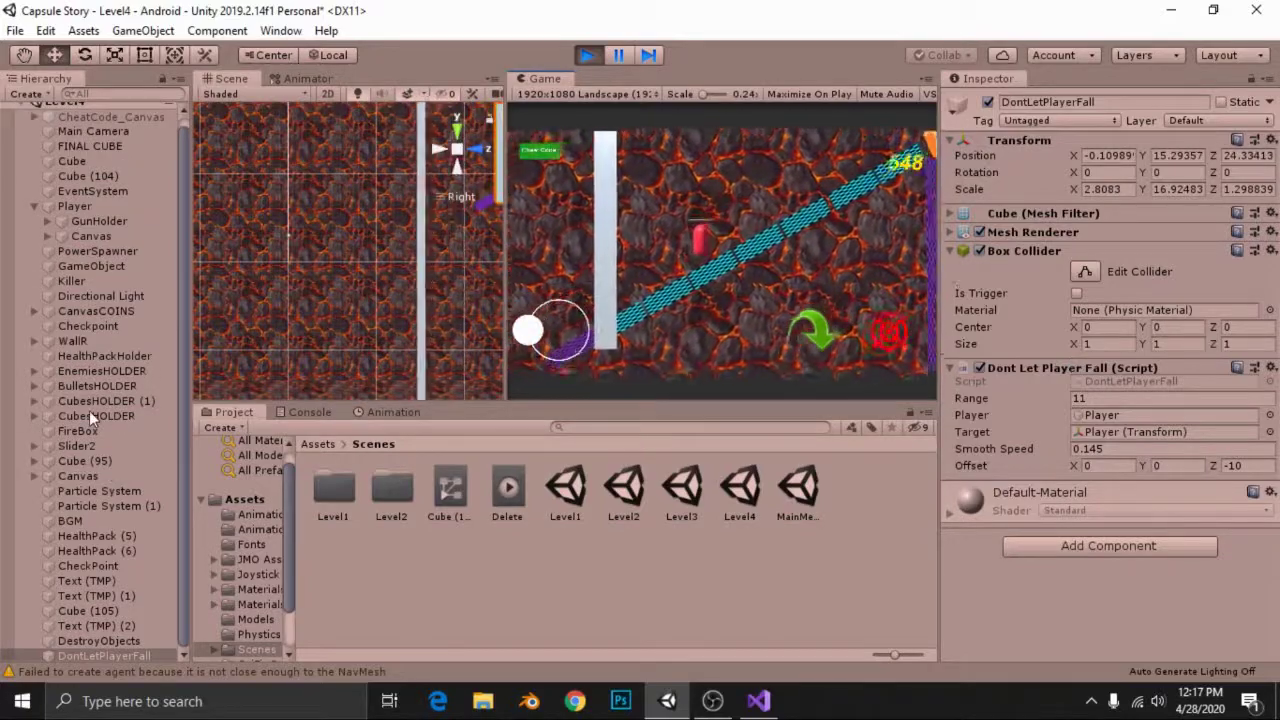
- Stop play mode and stretch DontLetPlayerFall to a Y scale of about 77
{"action": "left_click", "coordinate": [590, 56]}
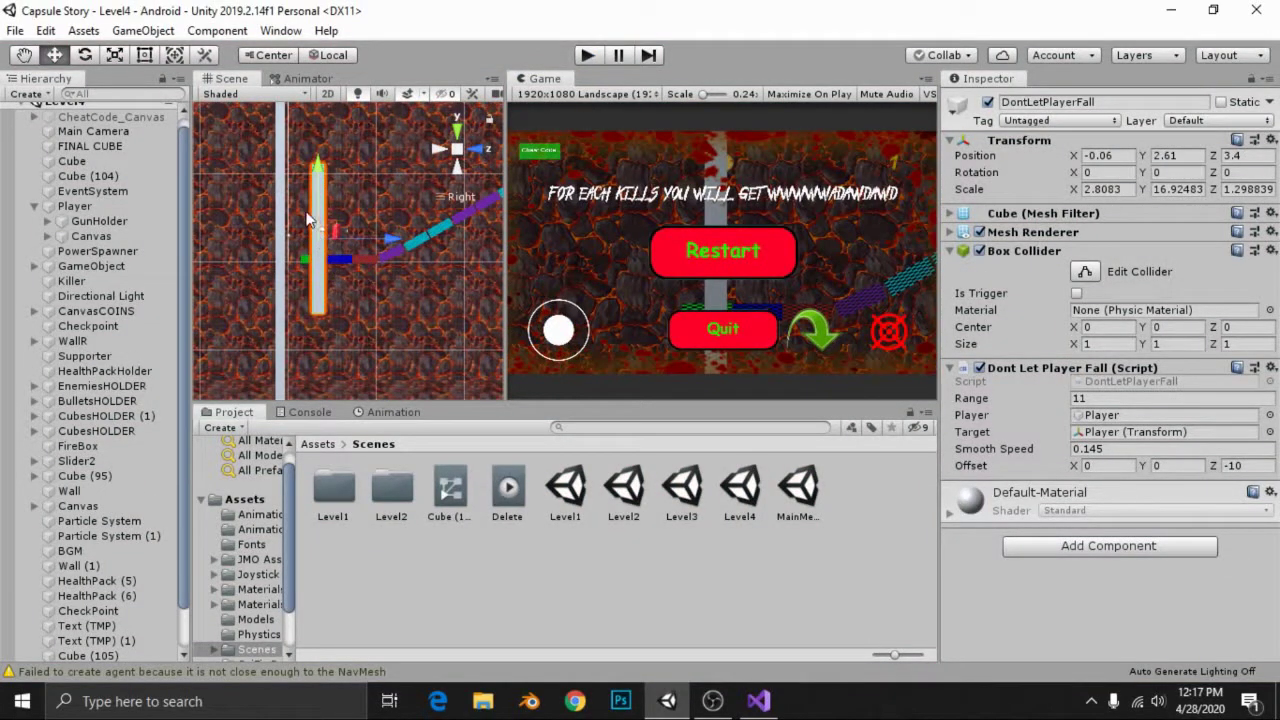
{"action": "key", "text": "r"}
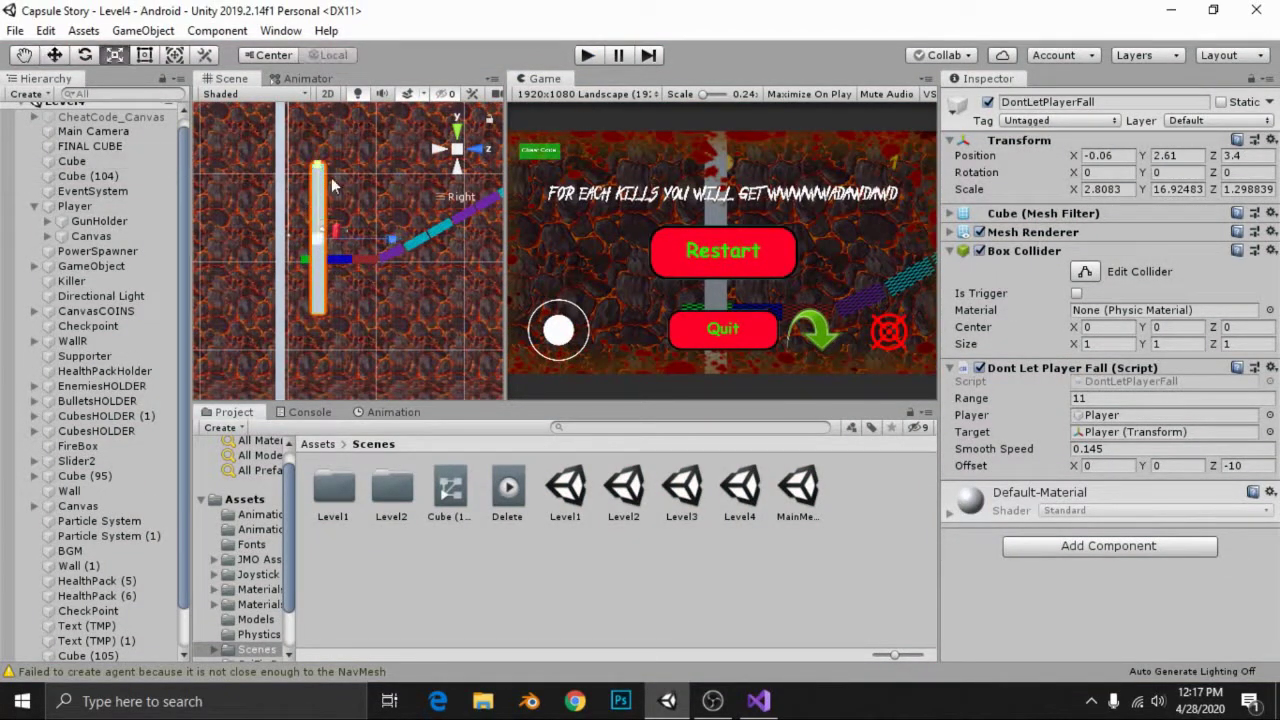
{"action": "left_click_drag", "start_coordinate": [331, 177], "coordinate": [370, 640]}
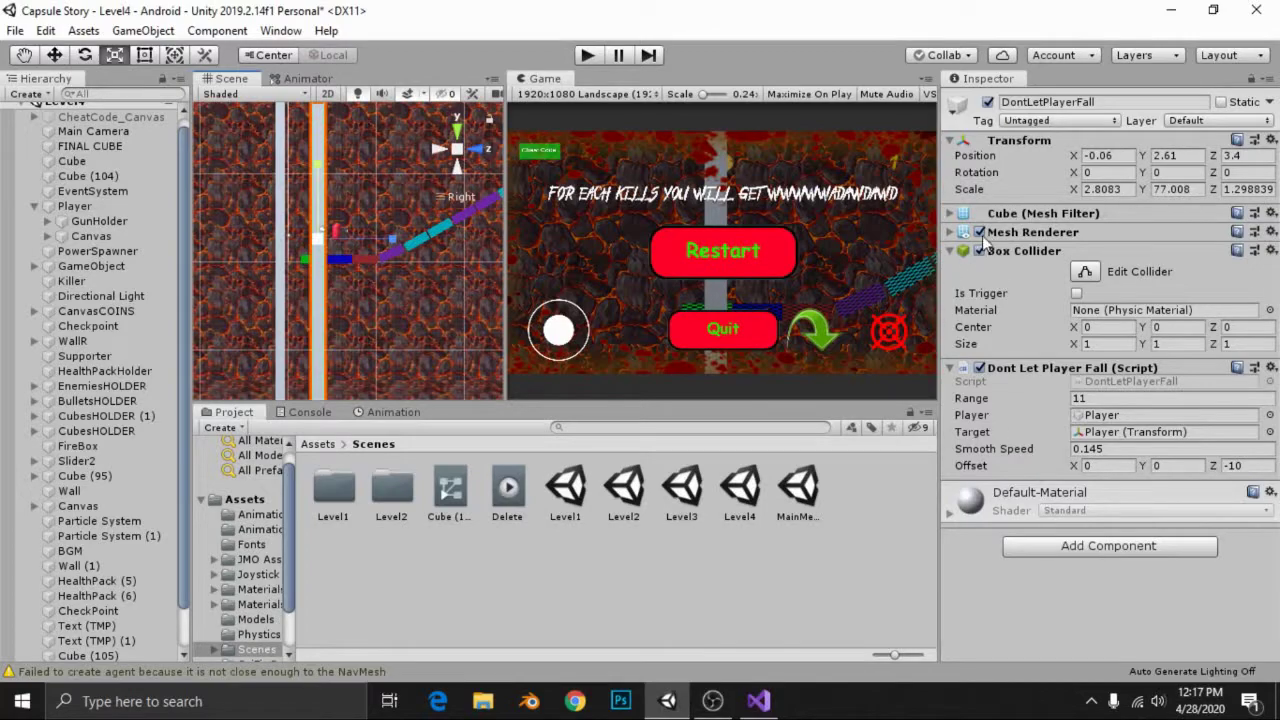
- Select the DestroyObjects object and start a Level4 playtest
{"action": "left_click", "coordinate": [286, 195]}
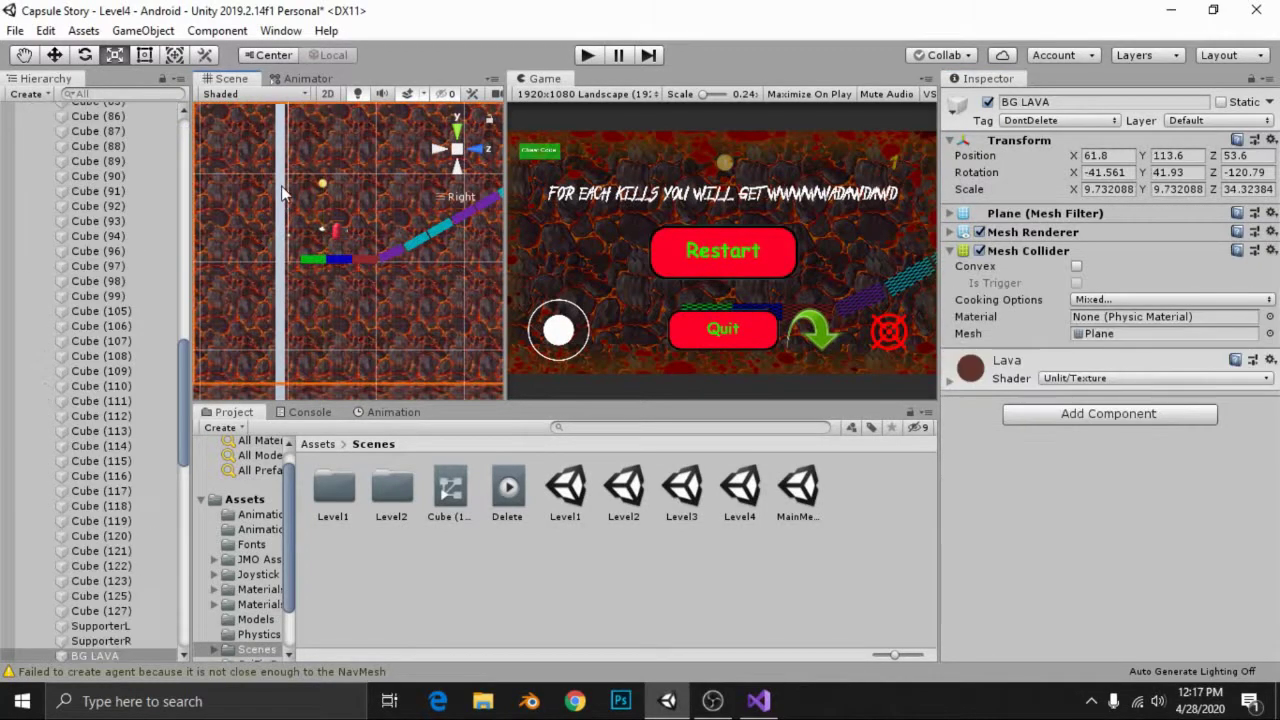
{"action": "left_click", "coordinate": [286, 195]}
{"action": "key", "text": "ctrl+p"}
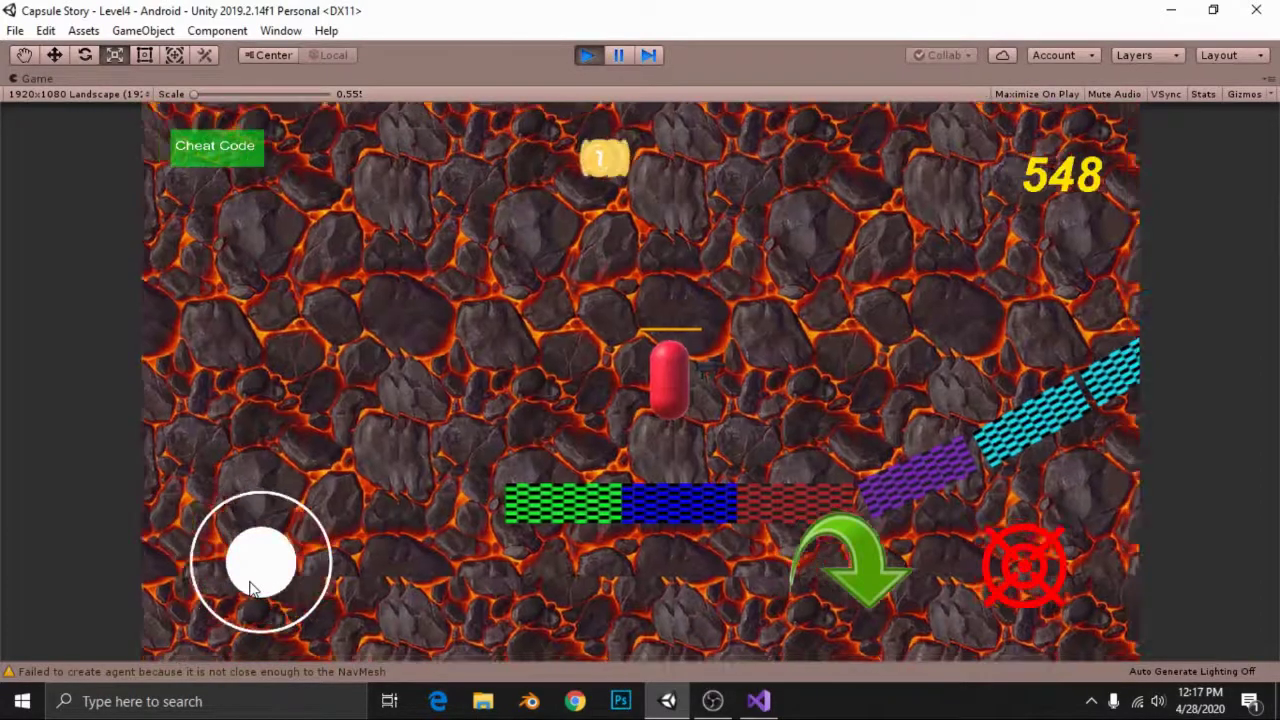
- Steer the capsule left and right across the green platforms, then stop the playtest
{"action": "mouse_move", "coordinate": [278, 585]}
{"action": "left_mouse_down"}
{"action": "mouse_move", "coordinate": [3, 578]}
{"action": "mouse_move", "coordinate": [34, 563]}
{"action": "left_mouse_up"}
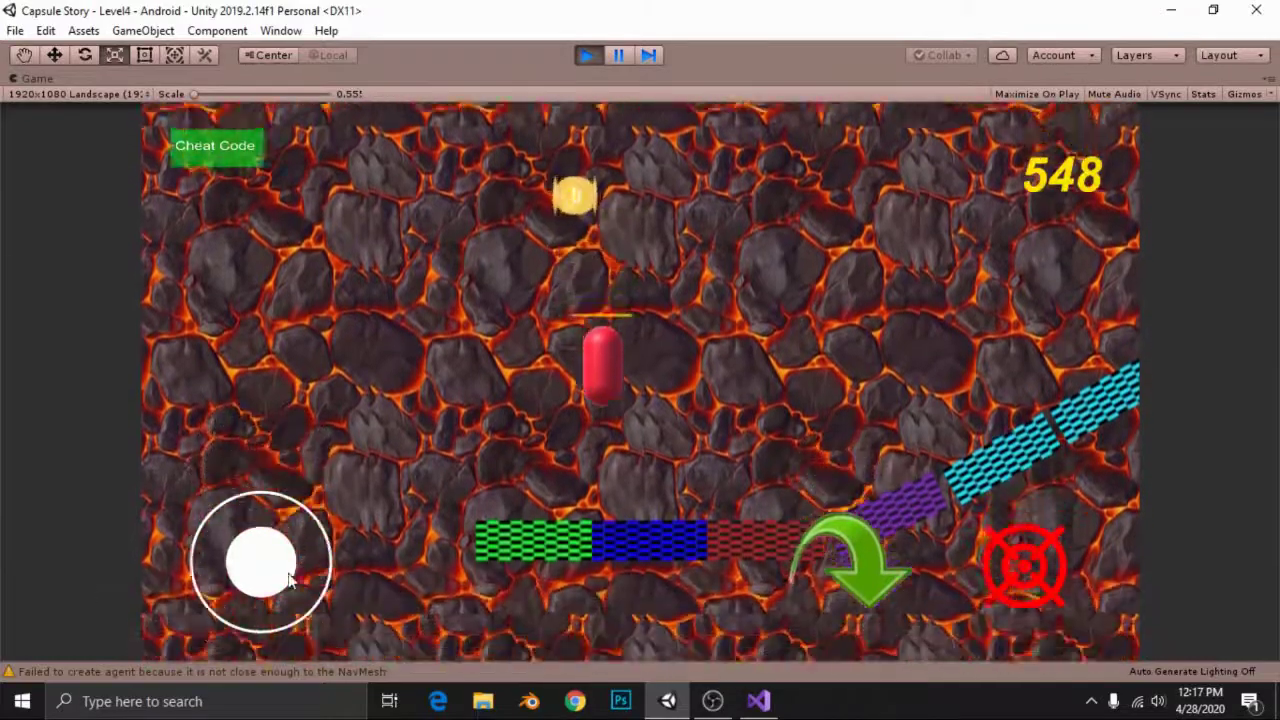
{"action": "left_click_drag", "start_coordinate": [290, 580], "coordinate": [643, 577]}
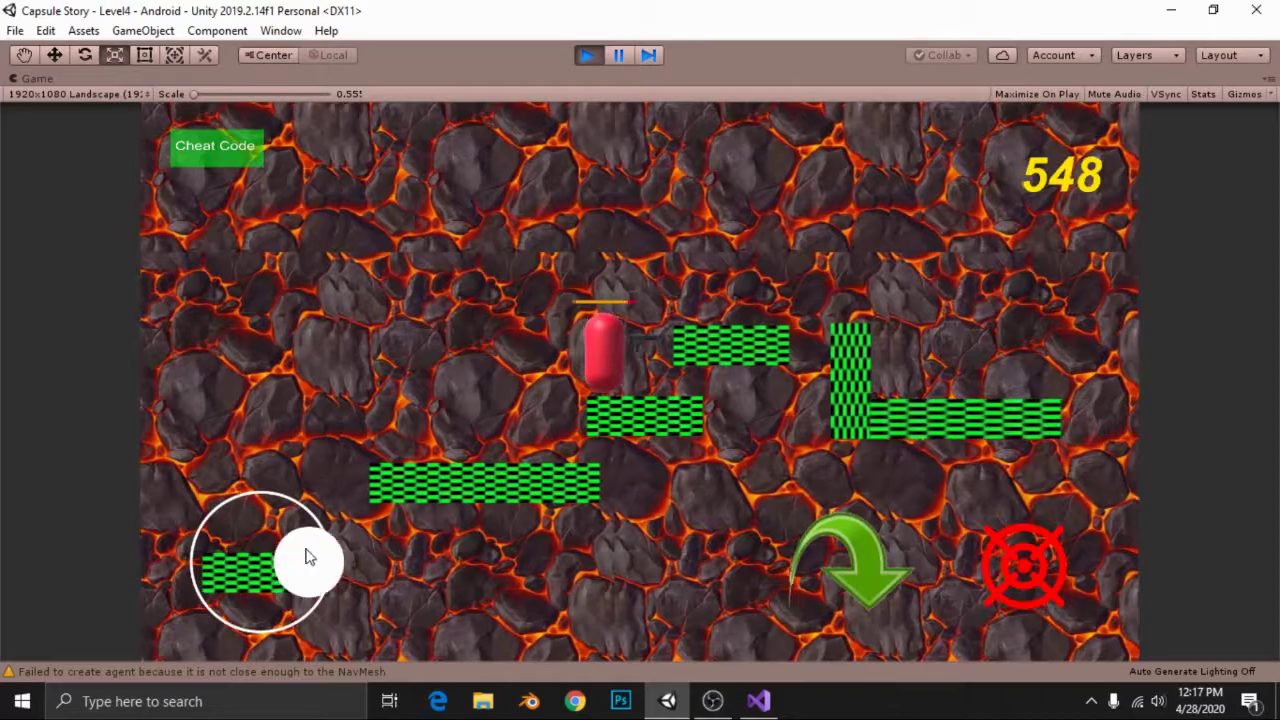
{"action": "left_click_drag", "start_coordinate": [308, 558], "coordinate": [669, 548]}
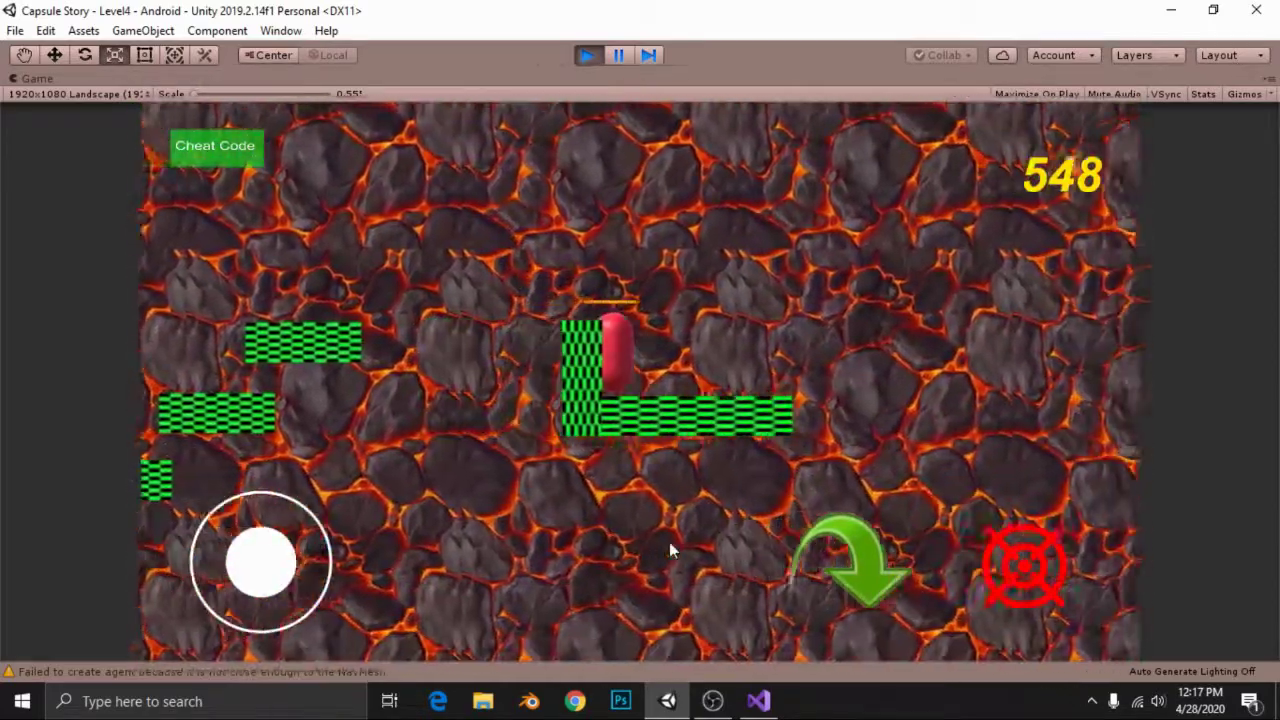
{"action": "mouse_move", "coordinate": [251, 557]}
{"action": "left_mouse_down"}
{"action": "mouse_move", "coordinate": [546, 552]}
{"action": "mouse_move", "coordinate": [2, 586]}
{"action": "mouse_move", "coordinate": [1108, 550]}
{"action": "left_mouse_up"}
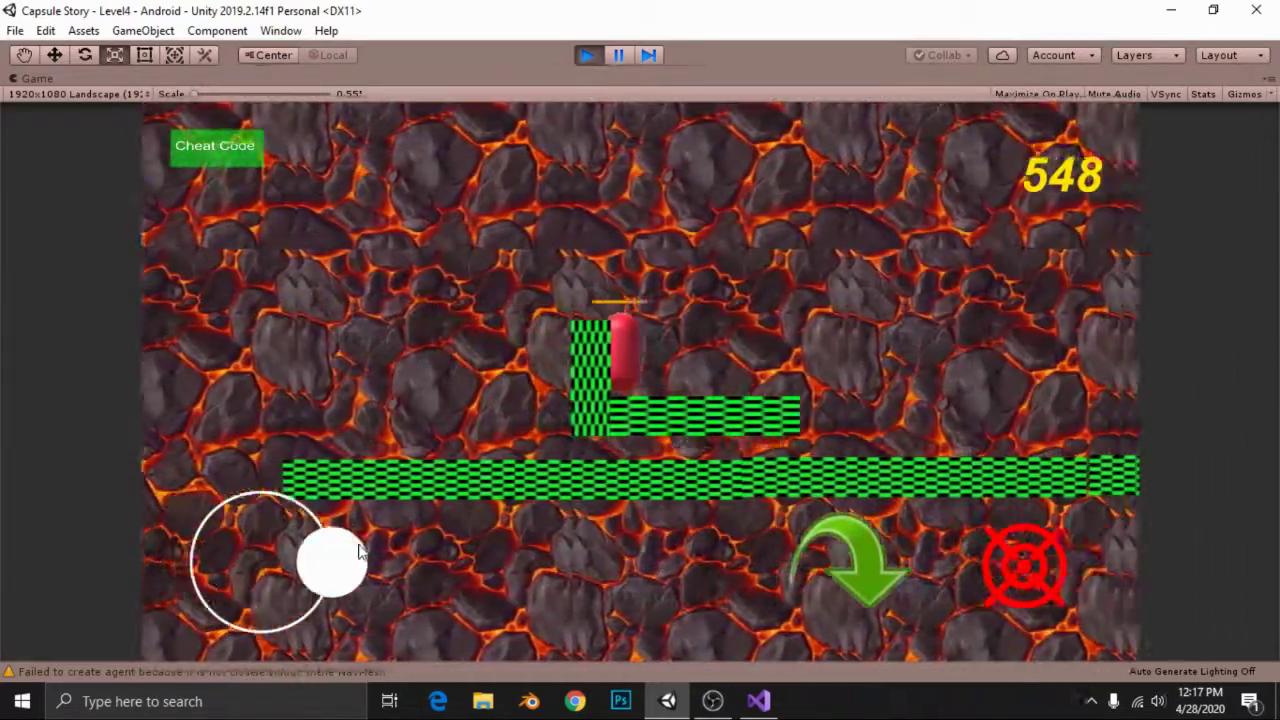
{"action": "left_click_drag", "start_coordinate": [267, 580], "coordinate": [2, 612]}
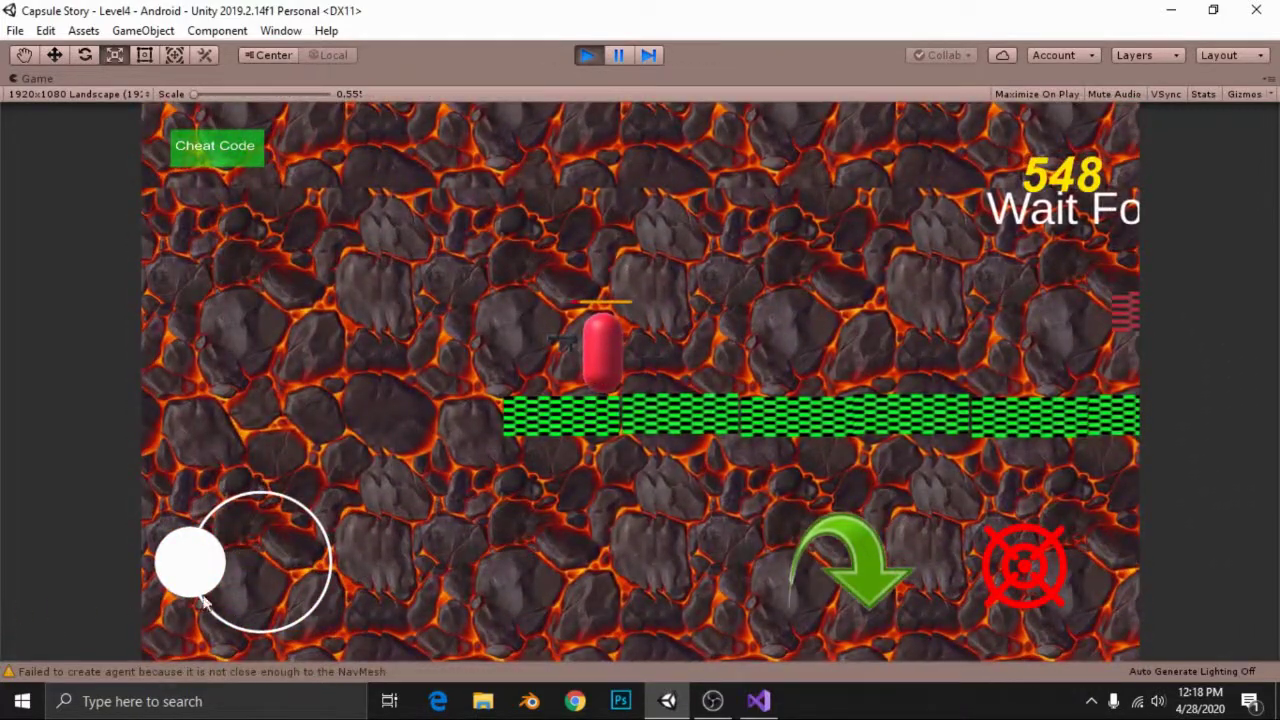
{"action": "left_click_drag", "start_coordinate": [203, 600], "coordinate": [368, 589]}
{"action": "left_click_drag", "start_coordinate": [253, 560], "coordinate": [2, 537]}
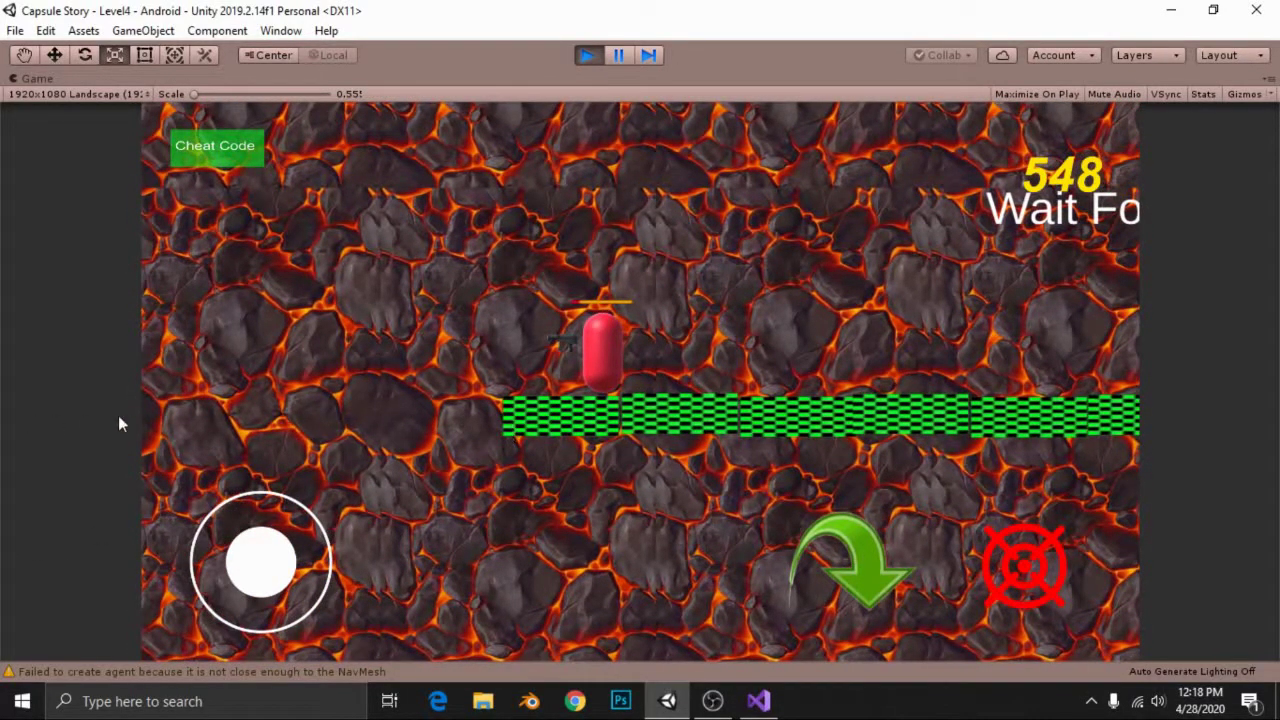
{"action": "left_click", "coordinate": [600, 54]}
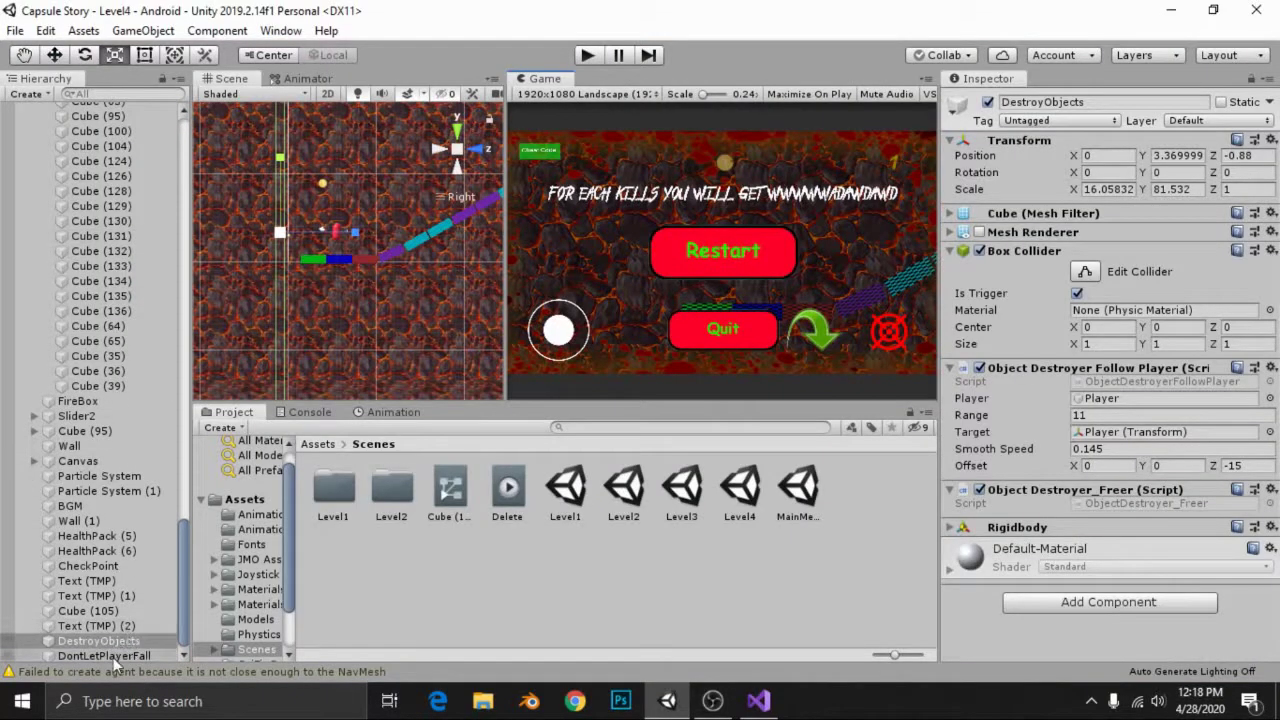
- Reselect DestroyObjects, run a short playtest steering the capsule right, and stop it
{"action": "left_click", "coordinate": [112, 656]}
{"action": "left_click", "coordinate": [112, 641]}
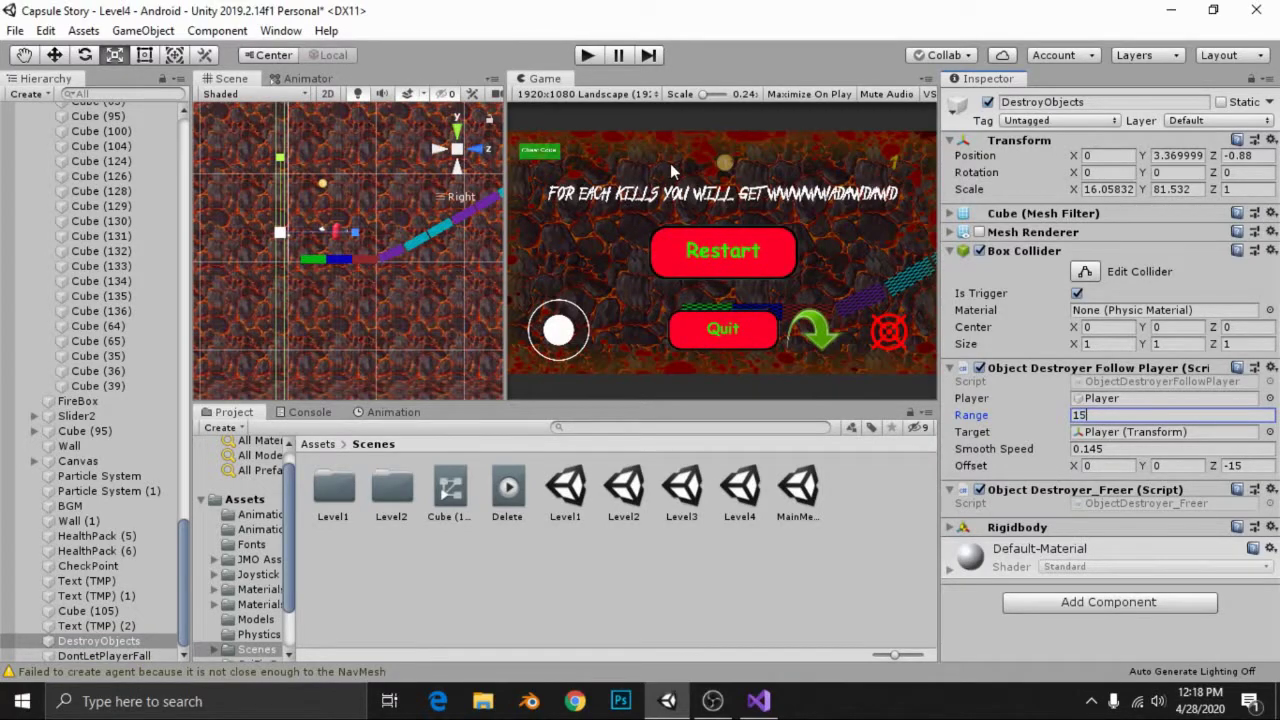
{"action": "key", "text": "ctrl+p"}
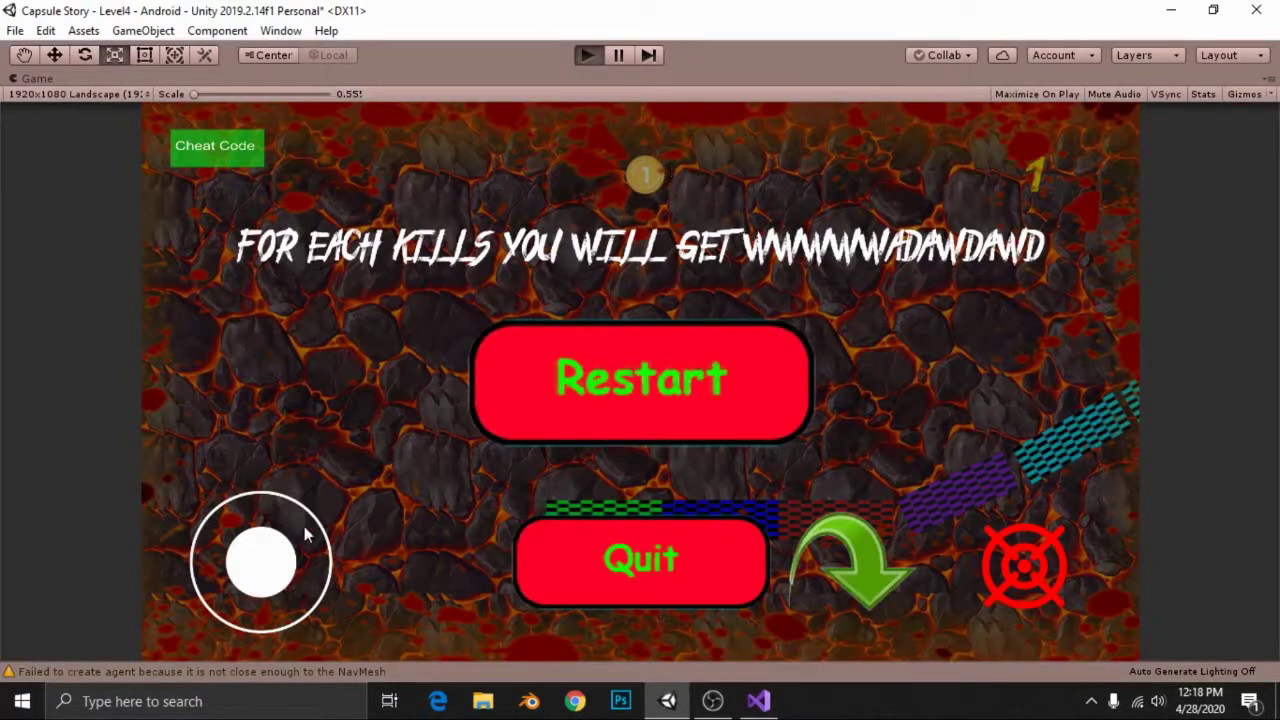
{"action": "key", "text": "ctrl+p"}
{"action": "left_click_drag", "start_coordinate": [262, 569], "coordinate": [643, 577]}
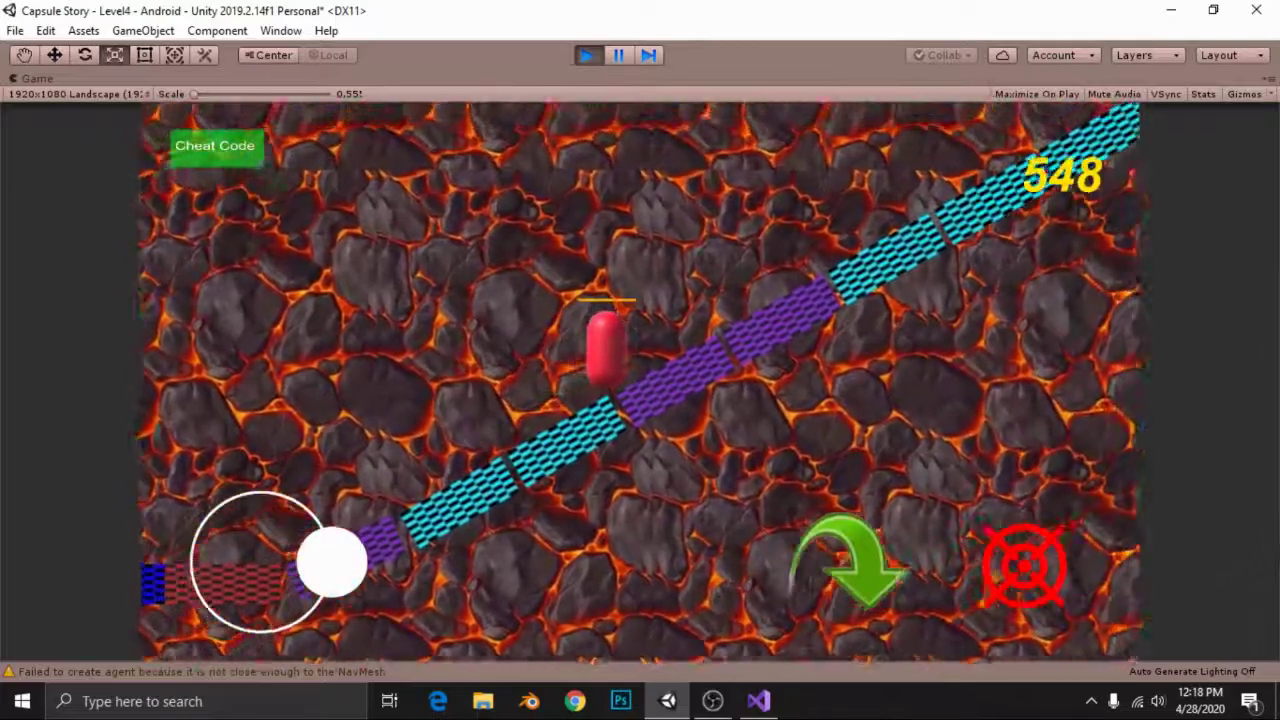
{"action": "key", "text": "Left"}
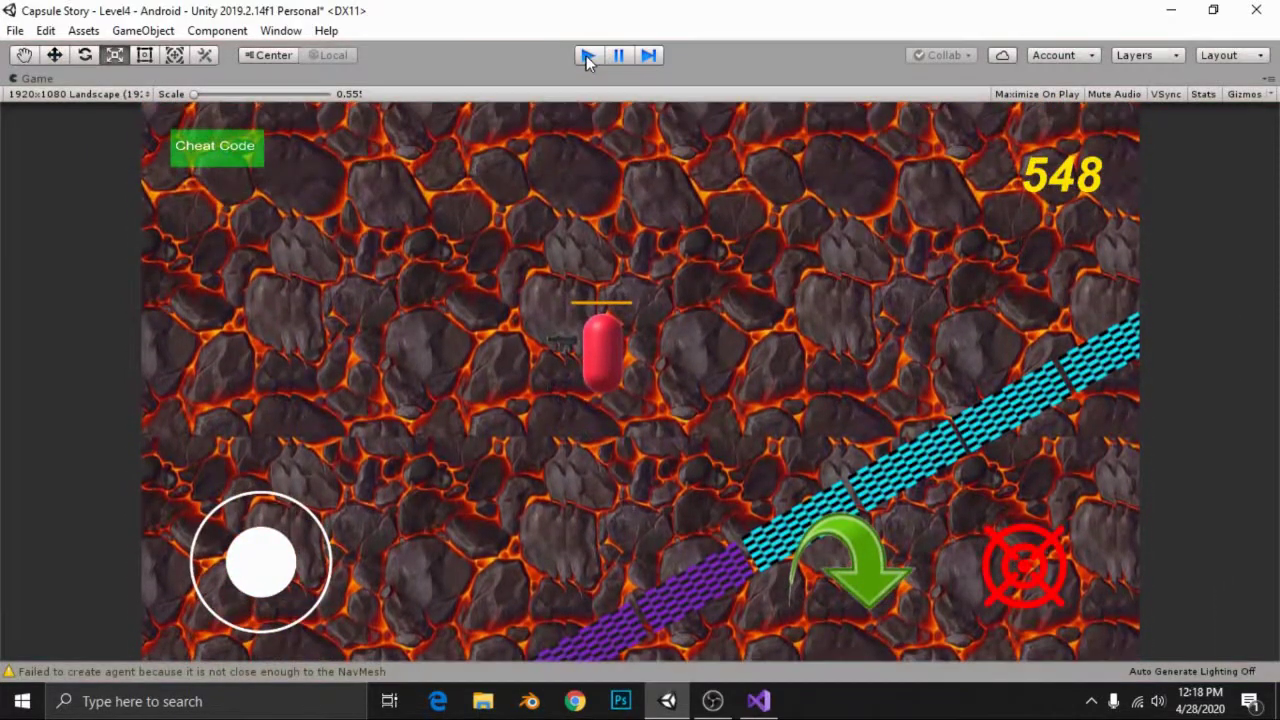
{"action": "left_click", "coordinate": [586, 55]}
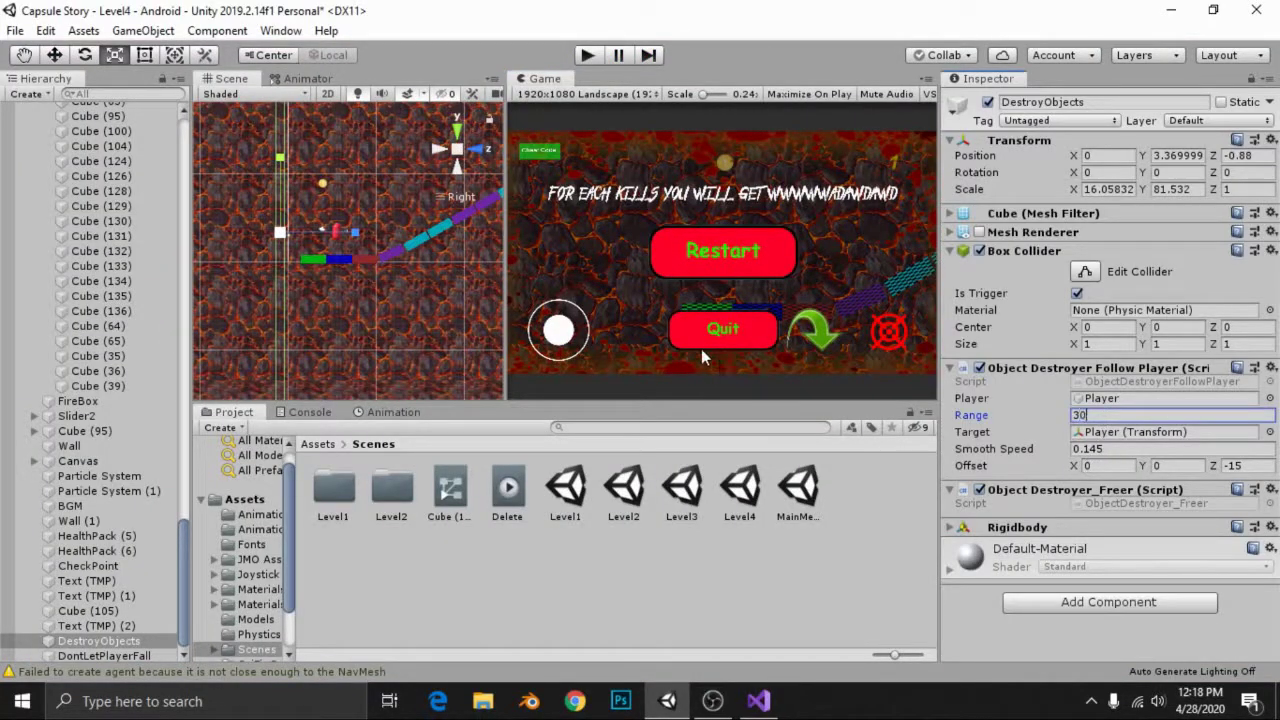
- Run another playtest driving the capsule along the platforms, then stop play mode
{"action": "key", "text": "ctrl+p"}
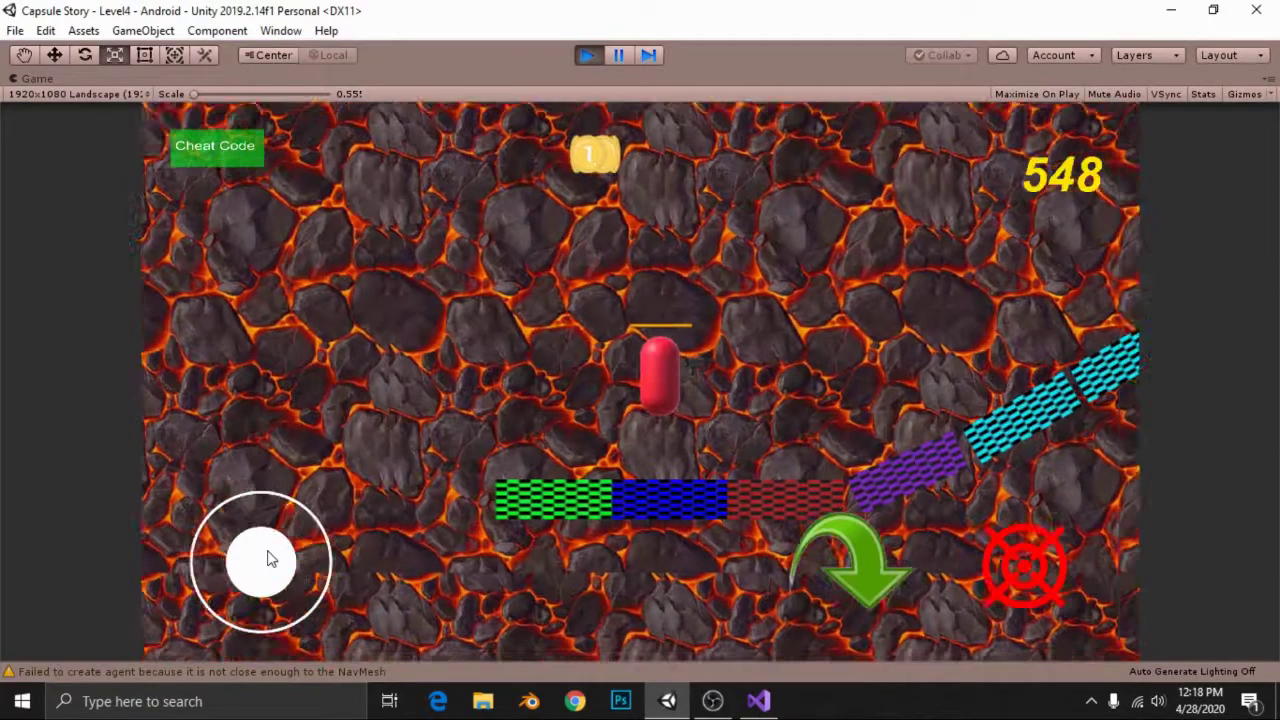
{"action": "left_click_drag", "start_coordinate": [268, 560], "coordinate": [637, 557]}
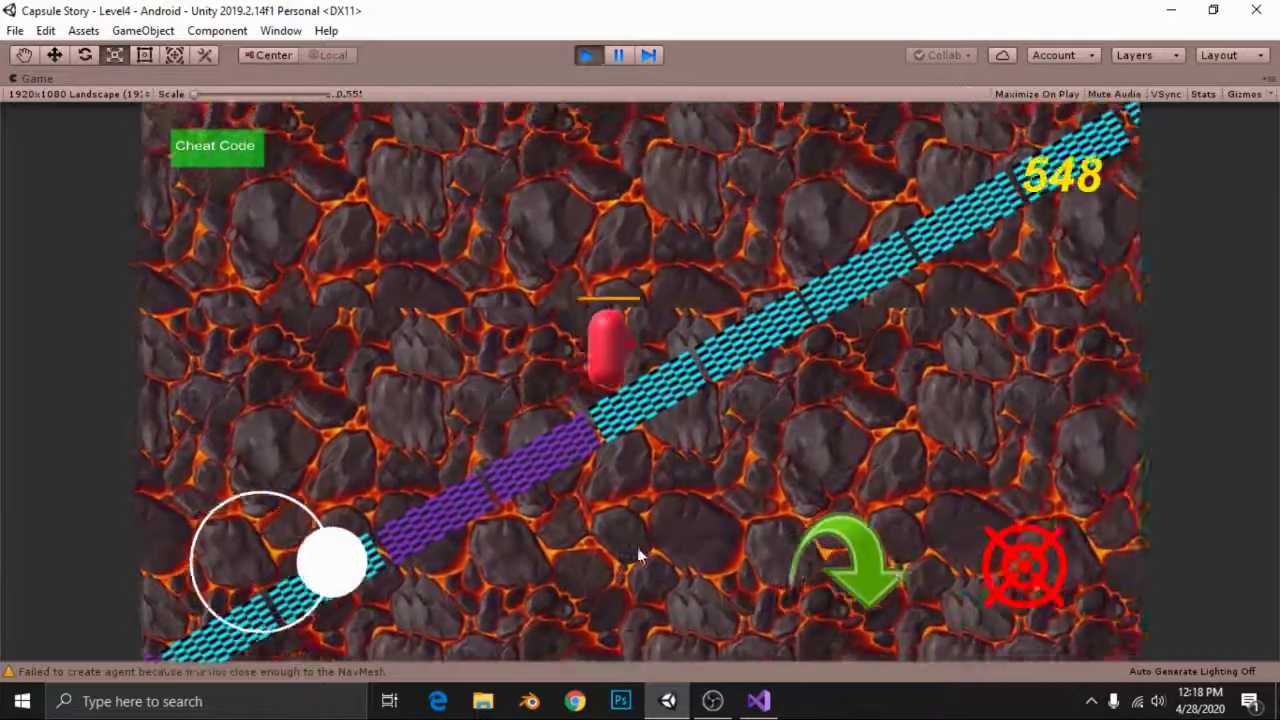
{"action": "mouse_move", "coordinate": [637, 557]}
{"action": "left_mouse_down"}
{"action": "mouse_move", "coordinate": [1050, 665]}
{"action": "mouse_move", "coordinate": [1120, 638]}
{"action": "left_mouse_up"}
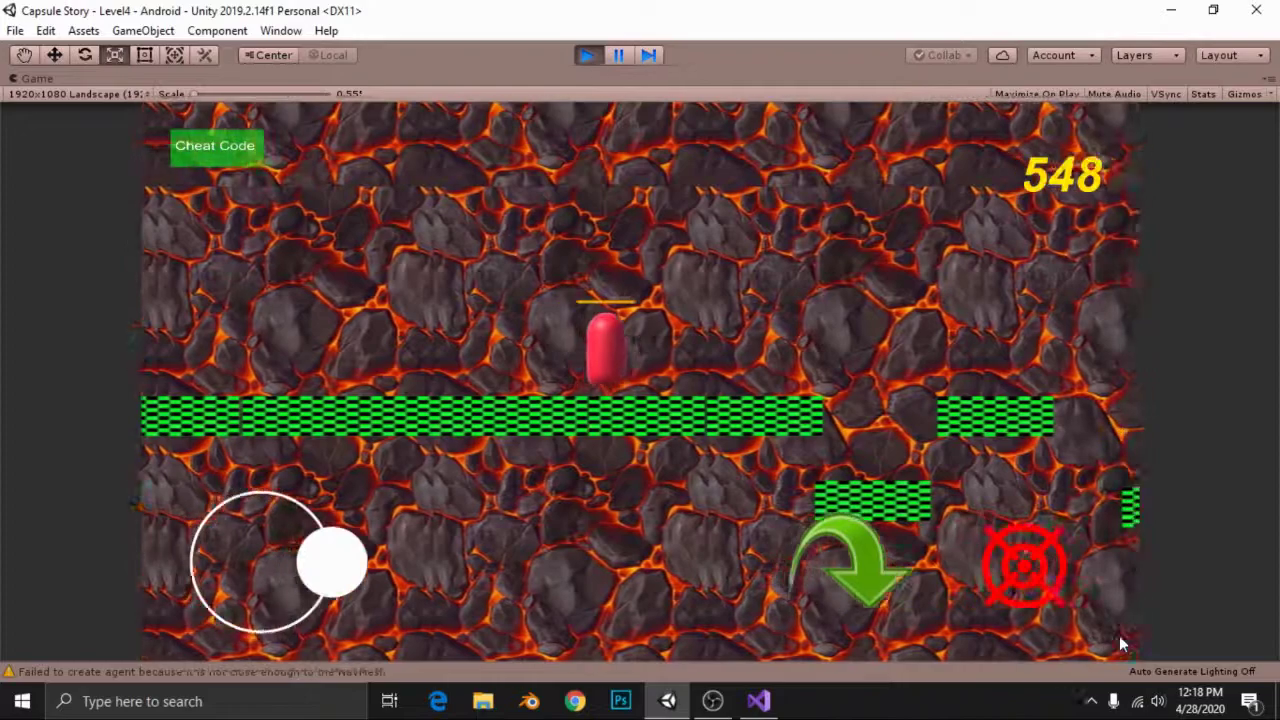
{"action": "mouse_move", "coordinate": [1120, 640]}
{"action": "left_mouse_down"}
{"action": "mouse_move", "coordinate": [311, 628]}
{"action": "mouse_move", "coordinate": [3, 547]}
{"action": "left_mouse_up"}
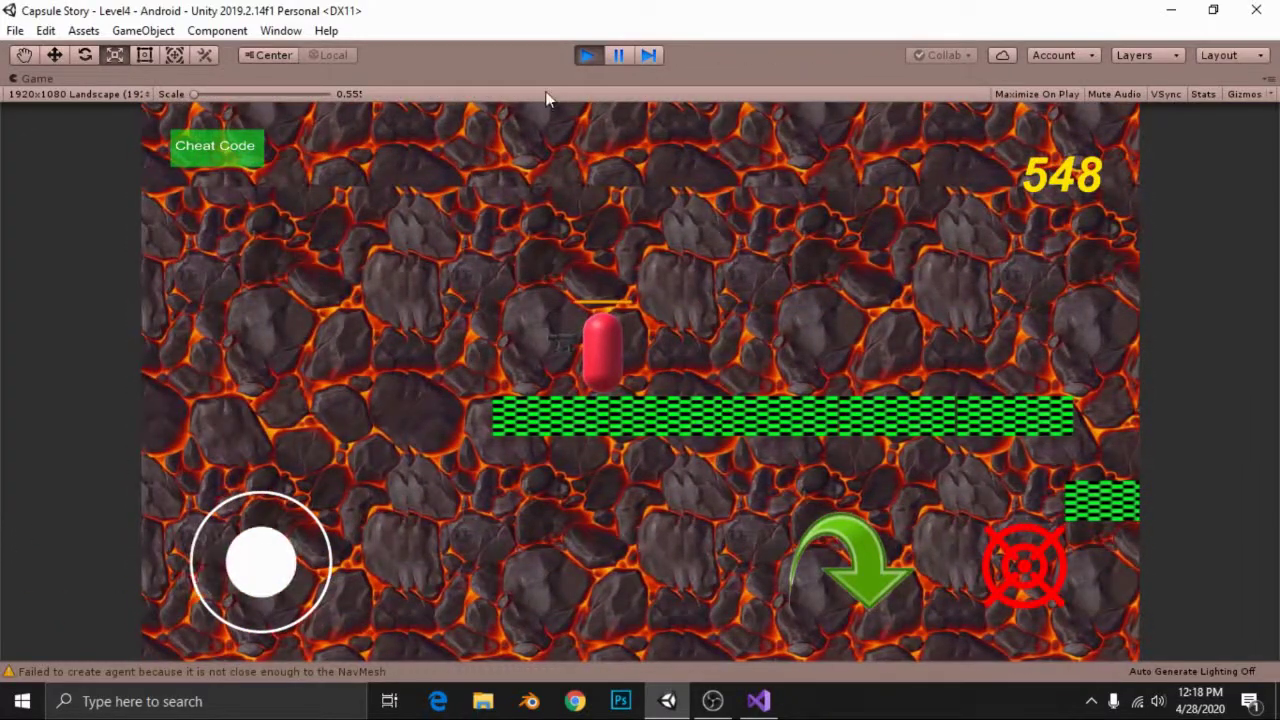
{"action": "left_click", "coordinate": [587, 55]}
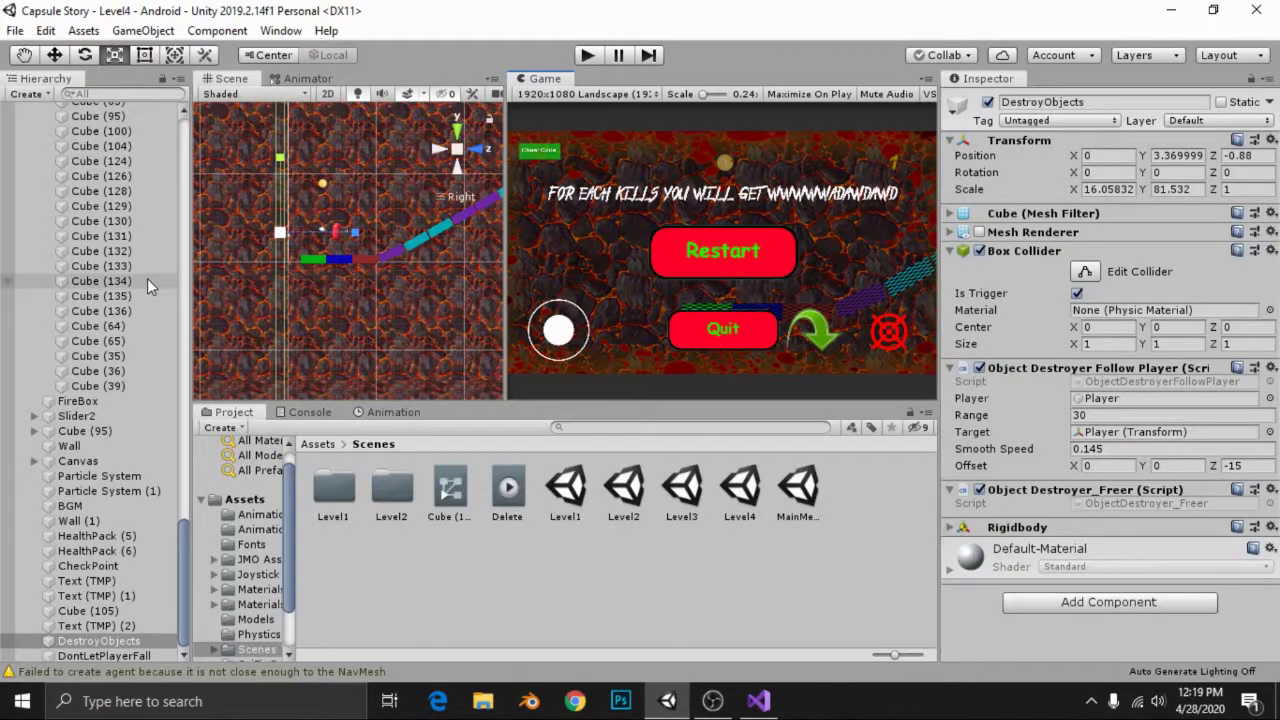
- Restart play mode and drive the capsule up the diagonal platforms
{"action": "left_click", "coordinate": [587, 55]}
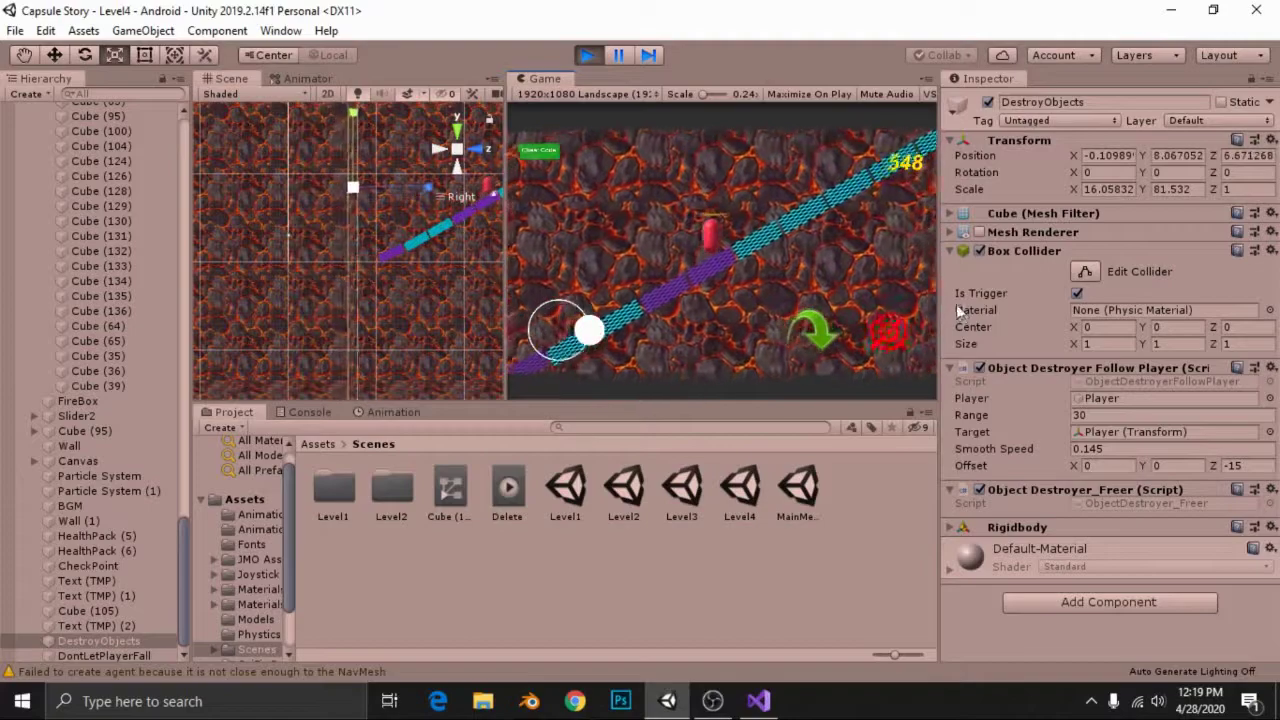
{"action": "left_click", "coordinate": [588, 55]}
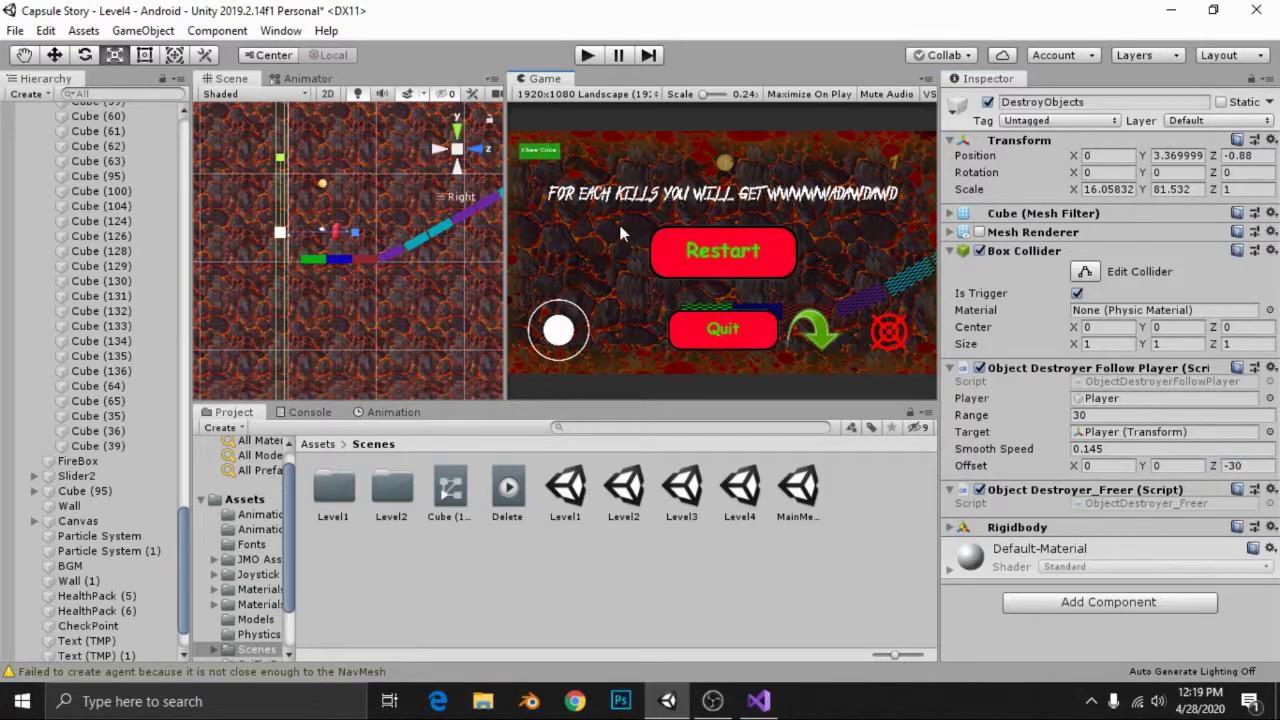
{"action": "key", "text": "ctrl+p"}
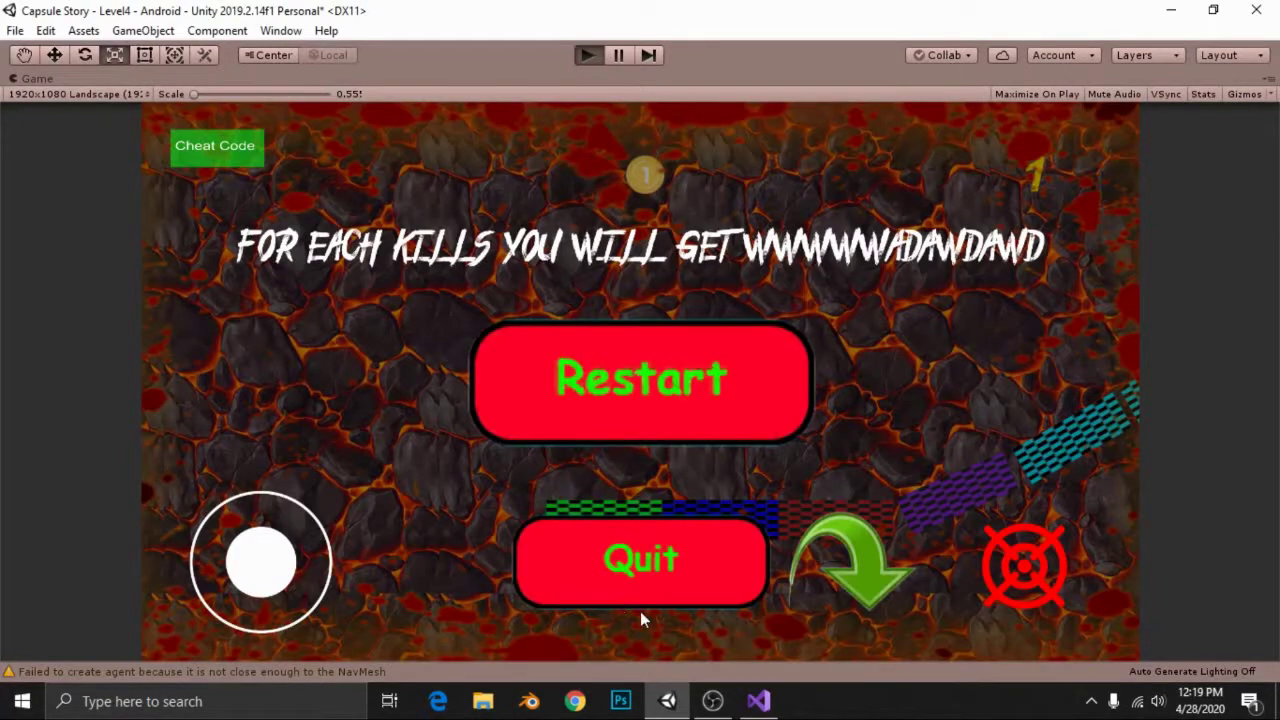
{"action": "key", "text": "d"}
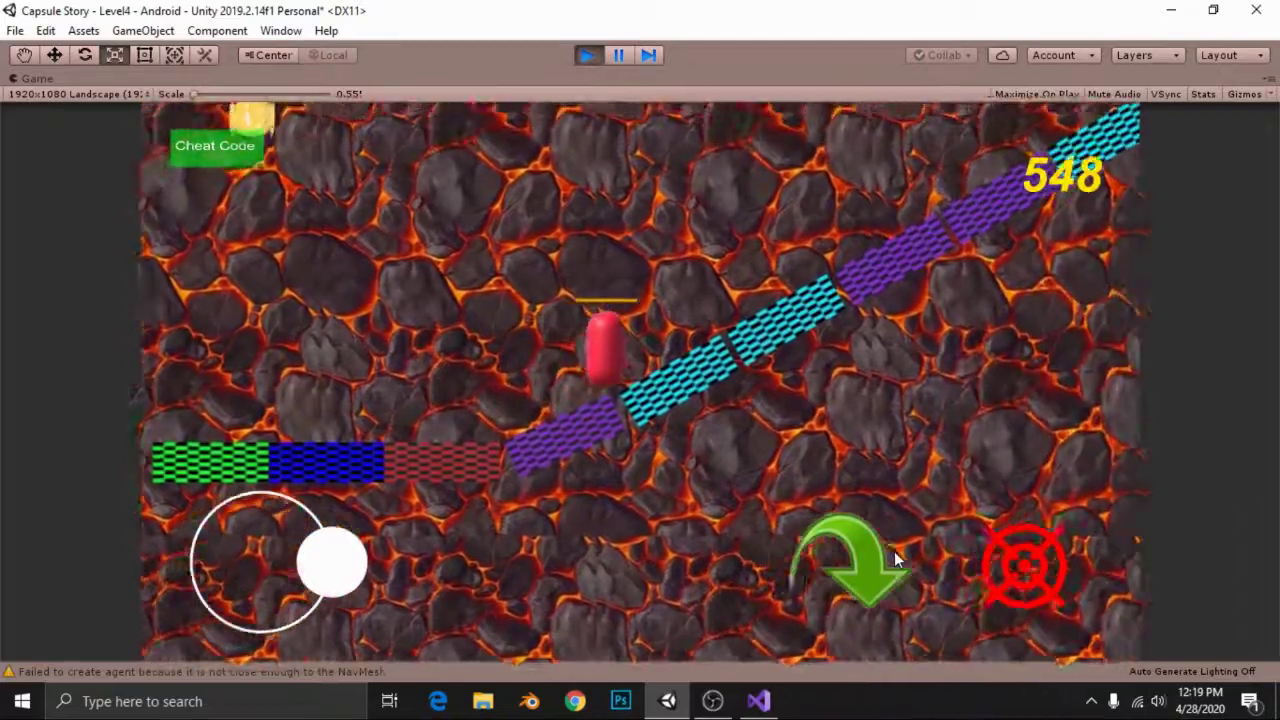
{"action": "mouse_move", "coordinate": [894, 551]}
{"action": "left_mouse_down"}
{"action": "mouse_move", "coordinate": [145, 566]}
{"action": "mouse_move", "coordinate": [984, 537]}
{"action": "left_mouse_up"}
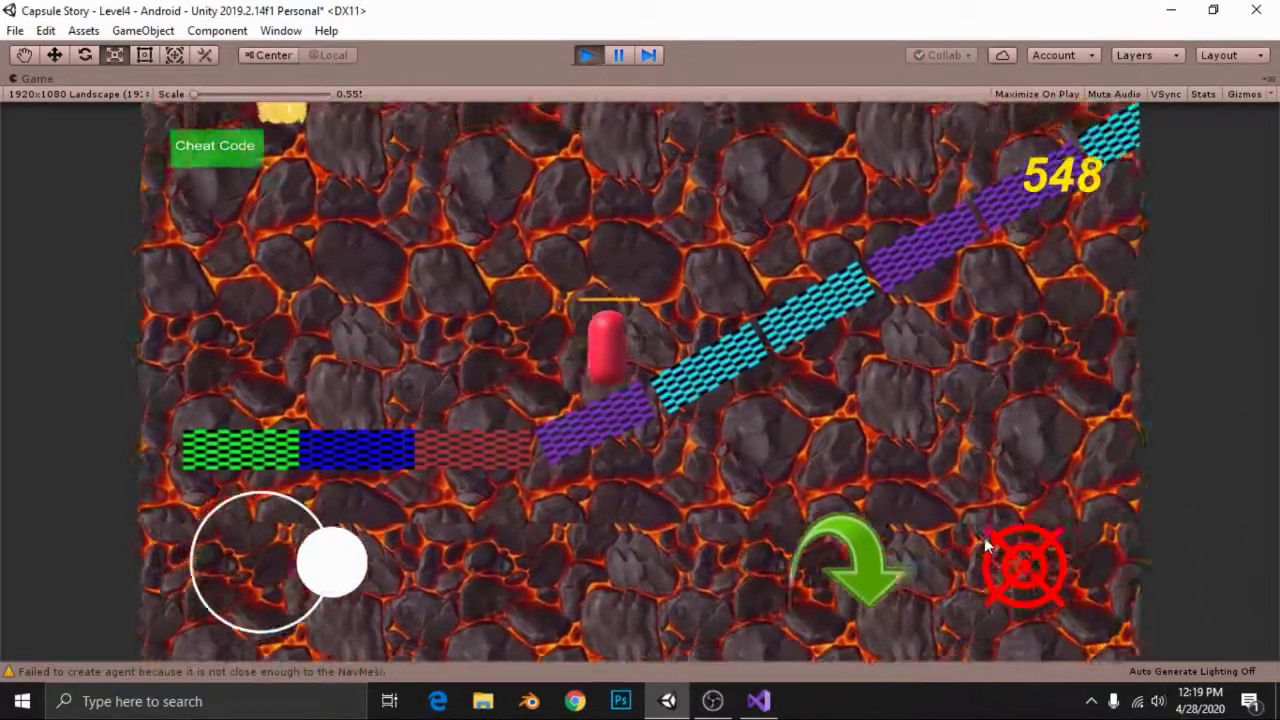
{"action": "mouse_move", "coordinate": [984, 537]}
{"action": "left_mouse_down"}
{"action": "mouse_move", "coordinate": [147, 567]}
{"action": "mouse_move", "coordinate": [1078, 451]}
{"action": "mouse_move", "coordinate": [4, 699]}
{"action": "mouse_move", "coordinate": [1014, 522]}
{"action": "mouse_move", "coordinate": [3, 516]}
{"action": "left_mouse_up"}
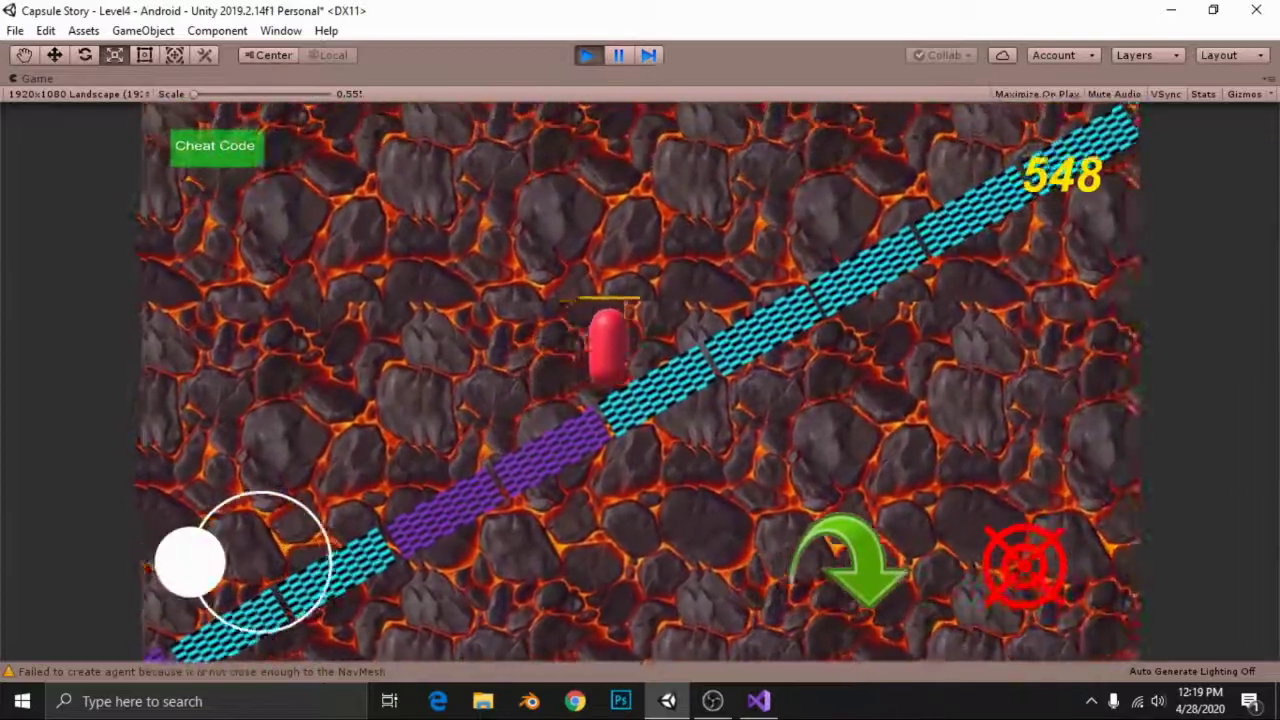
- Restart the playtest, pan the Scene view to the player, and steer the capsule
{"action": "left_click", "coordinate": [590, 55]}
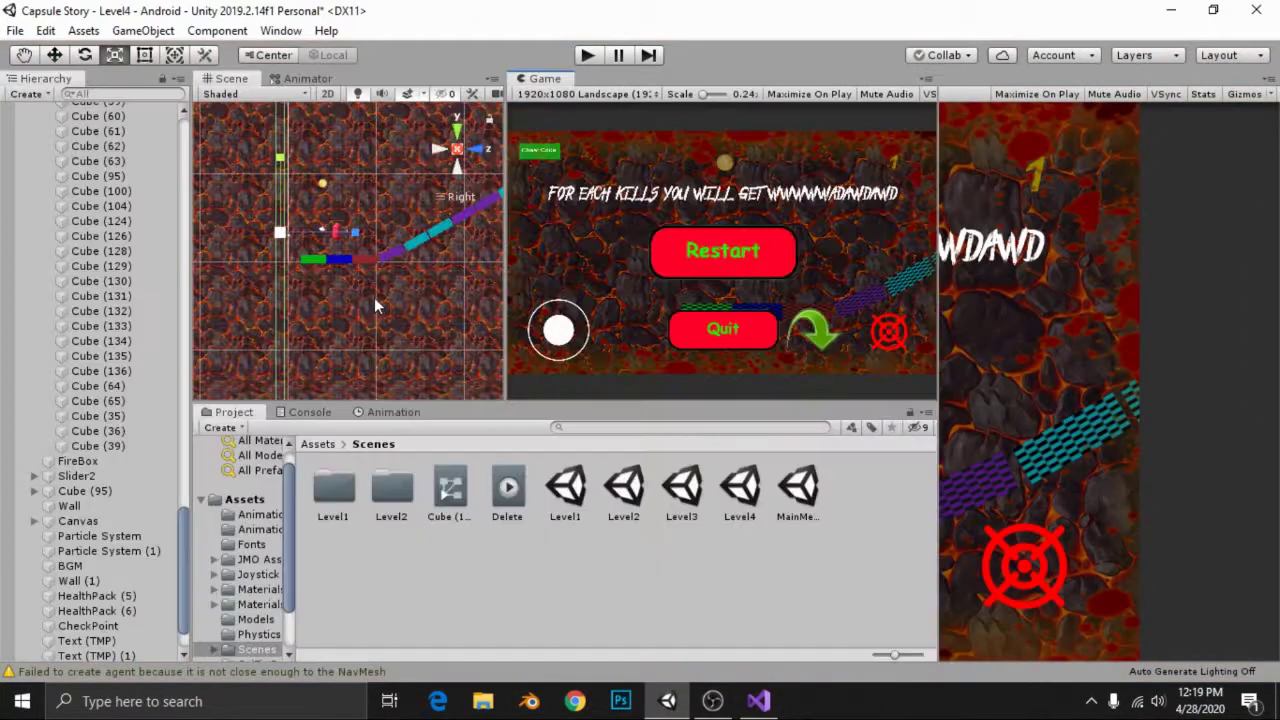
{"action": "left_click", "coordinate": [583, 57]}
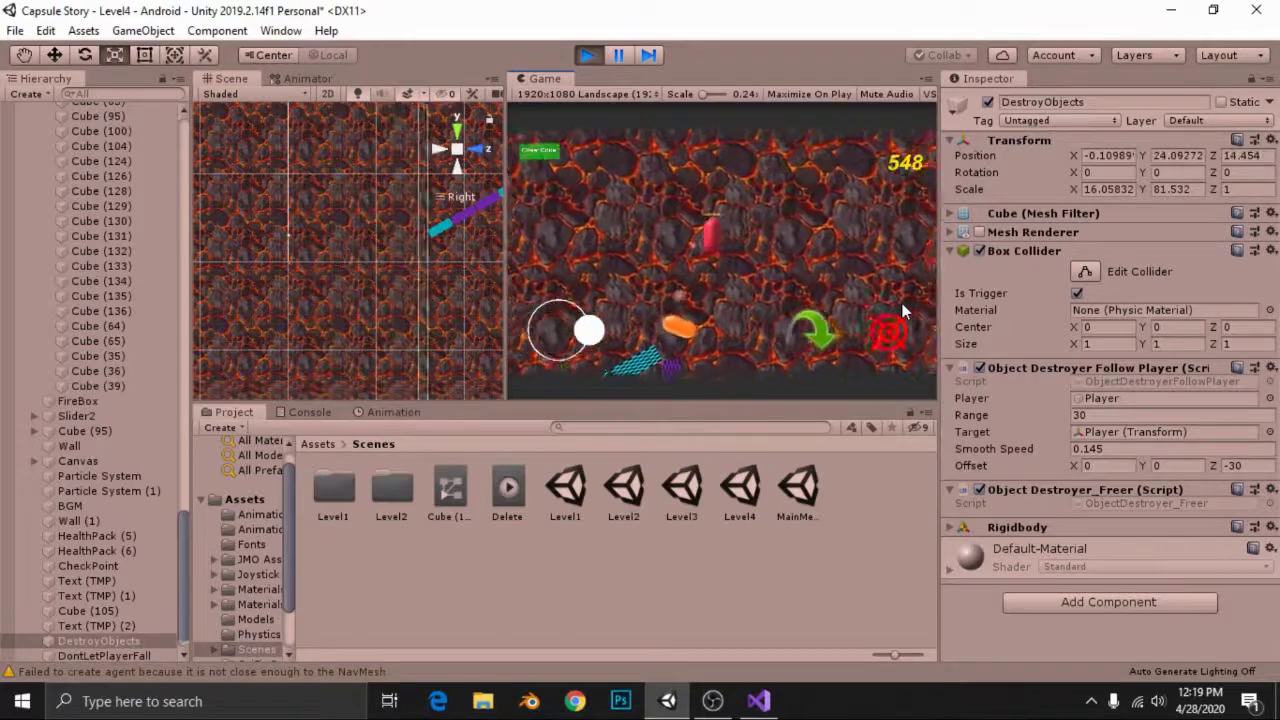
{"action": "scroll", "coordinate": [378, 244], "scroll_direction": "down", "scroll_amount": 3}
{"action": "left_click_drag", "start_coordinate": [378, 244], "coordinate": [312, 244]}
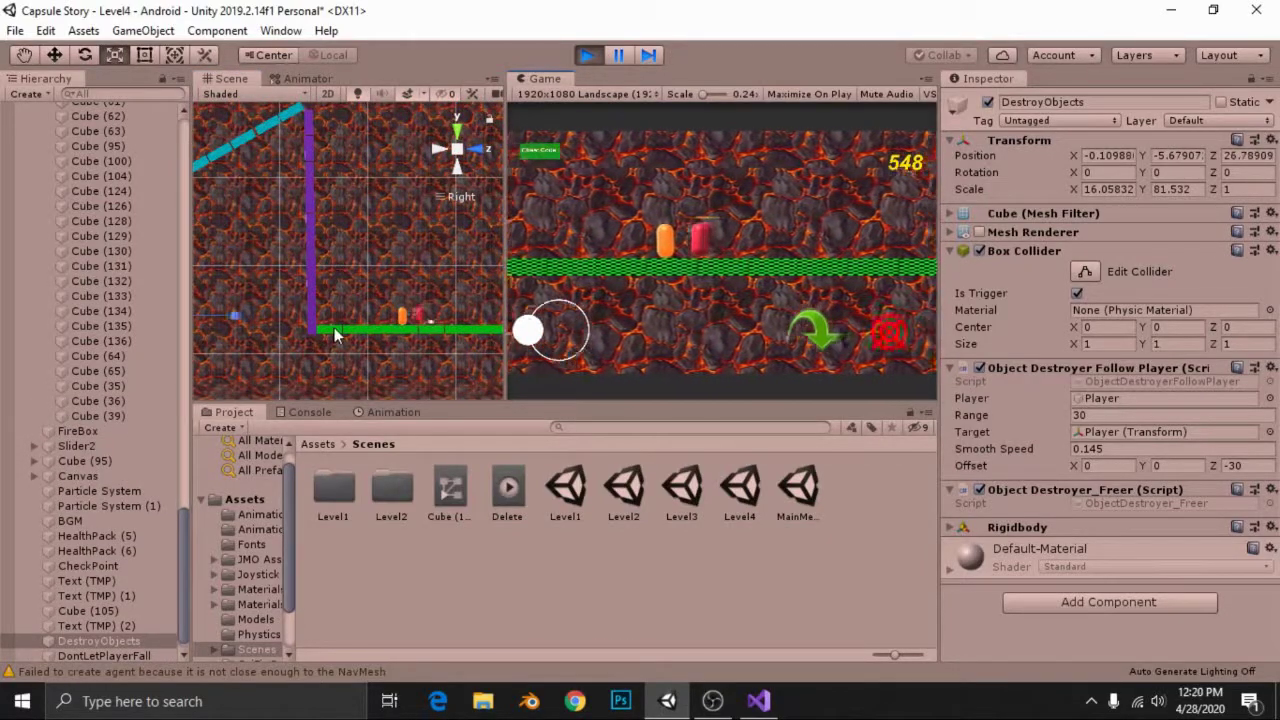
{"action": "left_click_drag", "start_coordinate": [595, 333], "coordinate": [756, 330]}
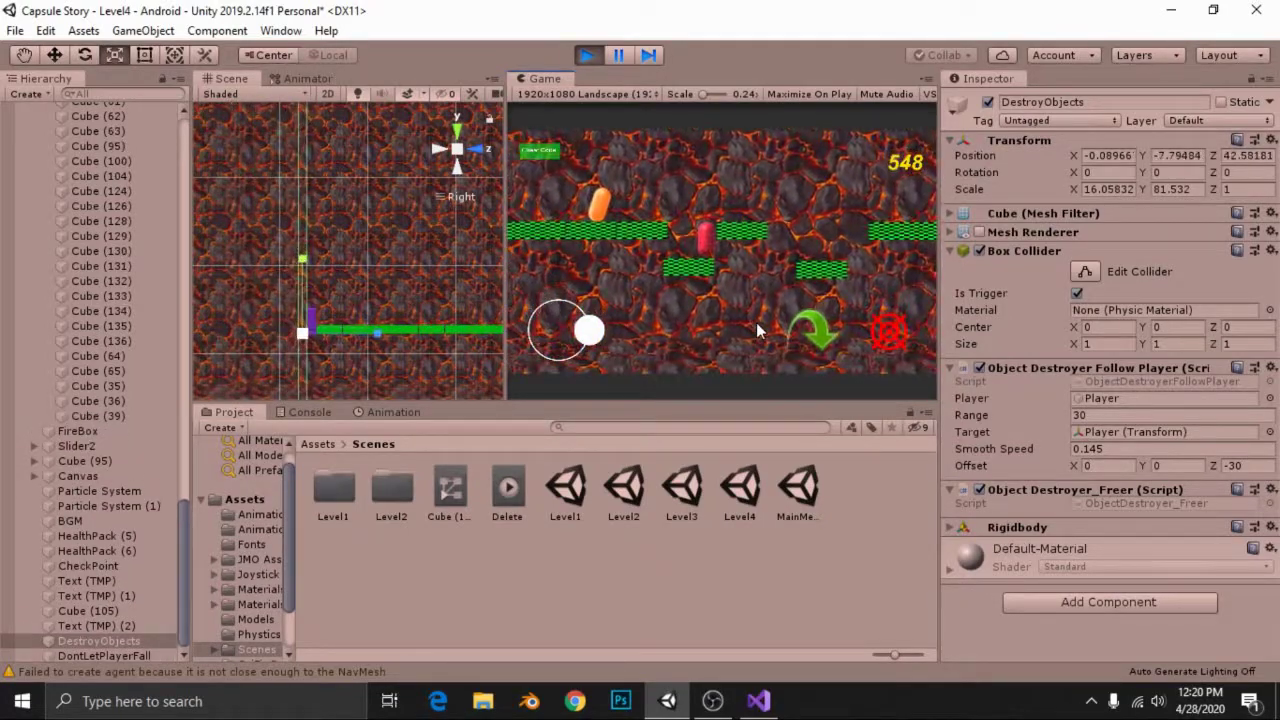
{"action": "left_click_drag", "start_coordinate": [756, 330], "coordinate": [756, 330]}
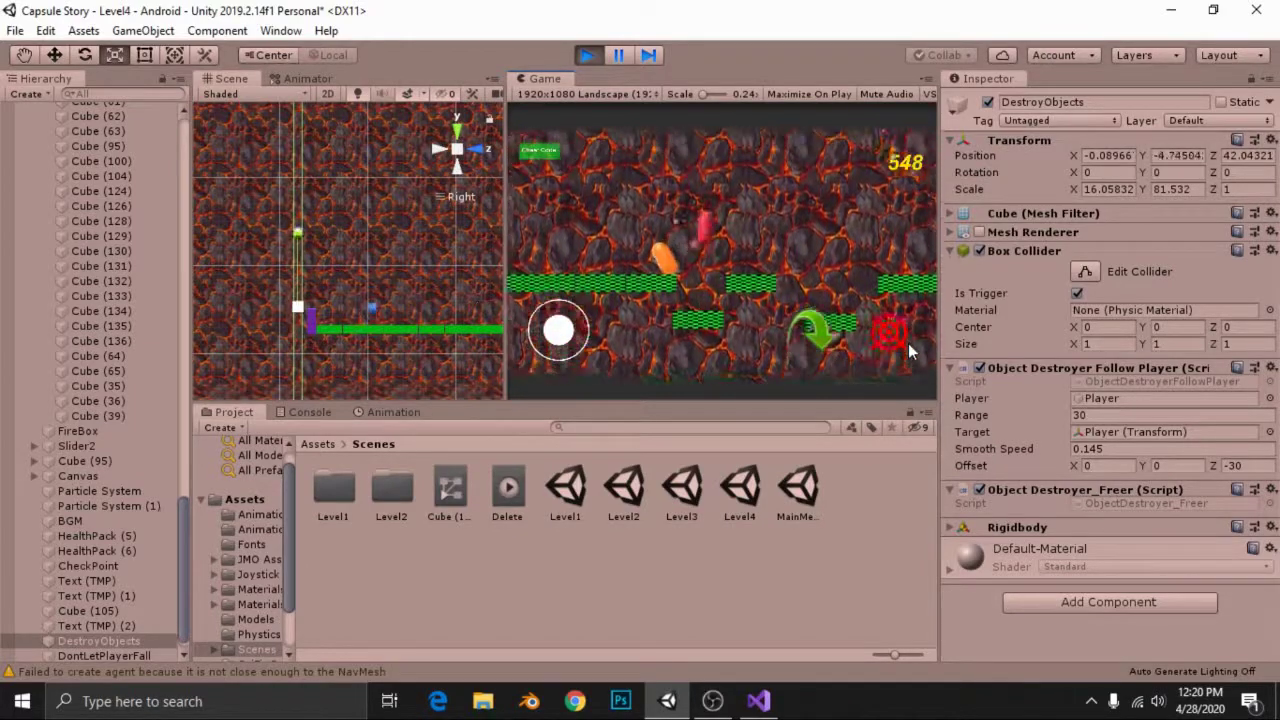
- Reload the level and keep playing in a maximized Game view, moving the capsule right
{"action": "left_click", "coordinate": [765, 262]}
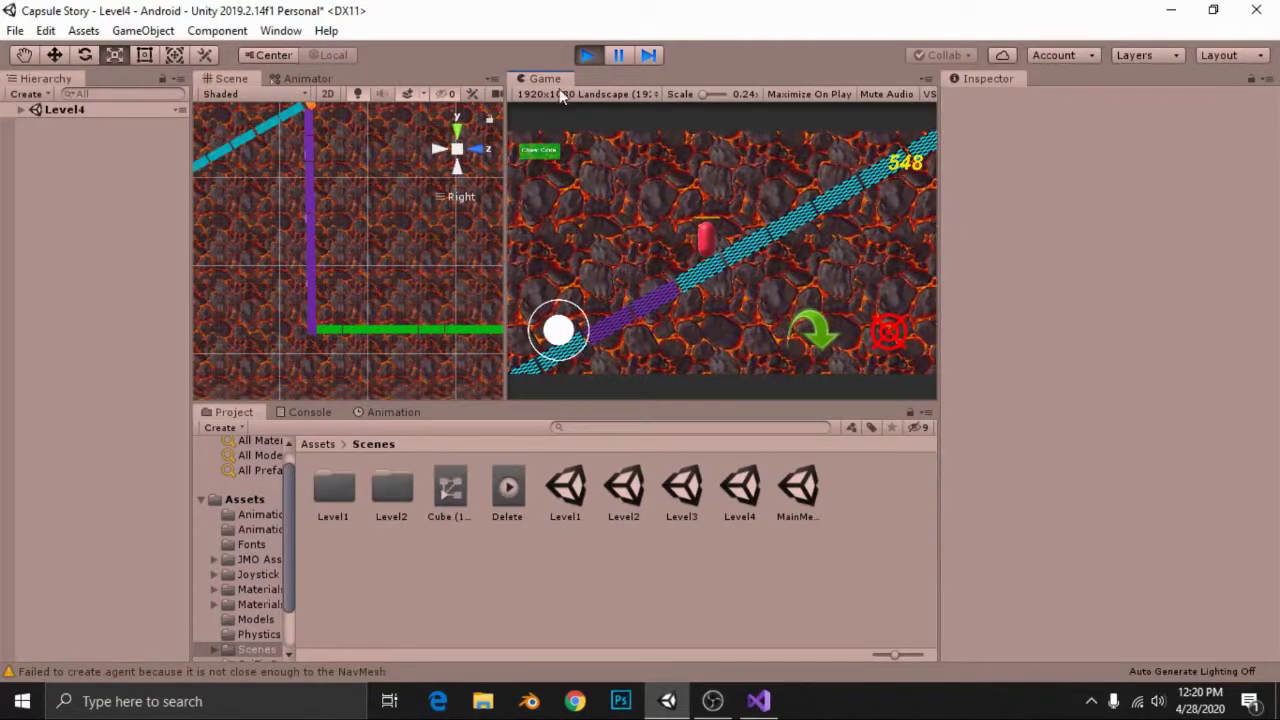
{"action": "left_click", "coordinate": [607, 140]}
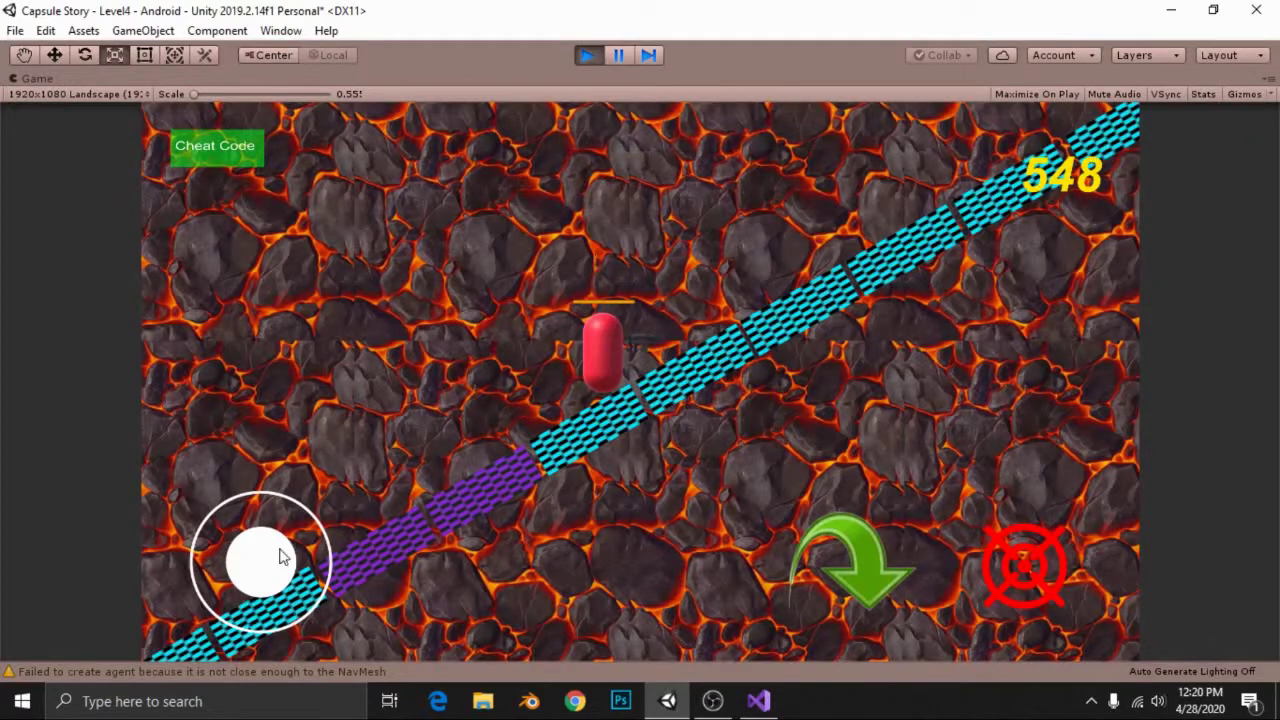
{"action": "left_click_drag", "start_coordinate": [281, 557], "coordinate": [958, 455]}
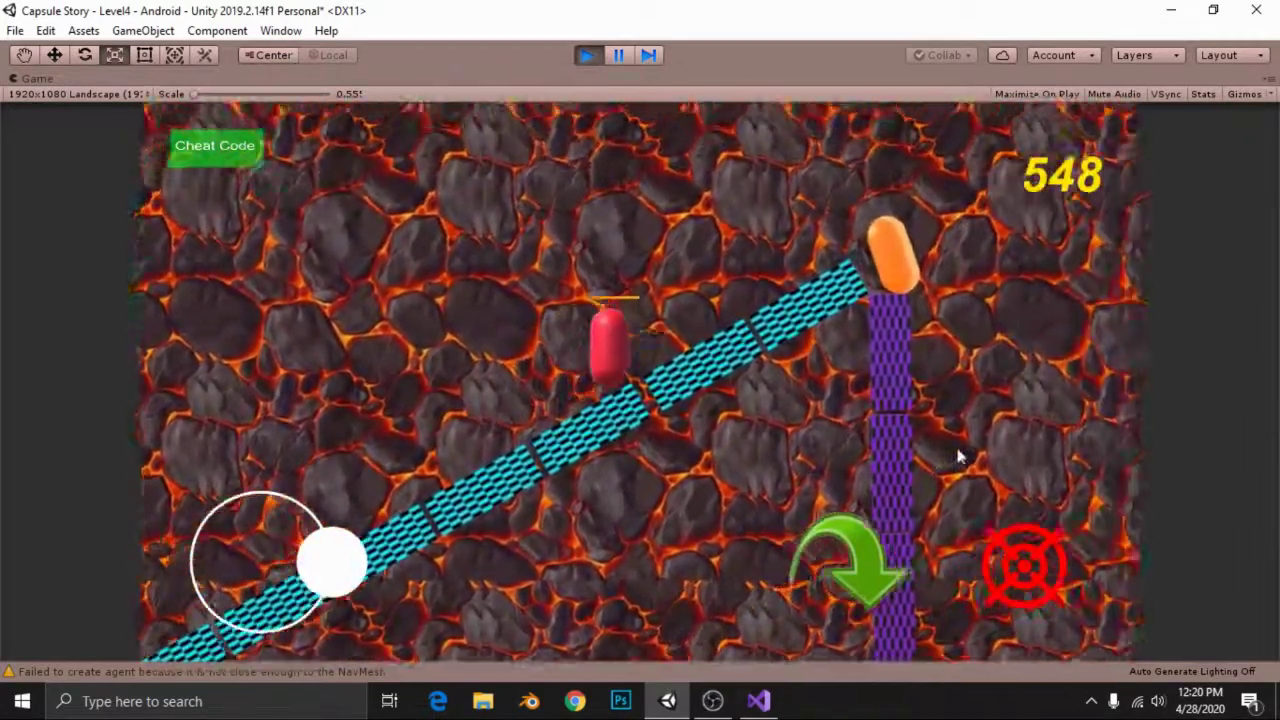
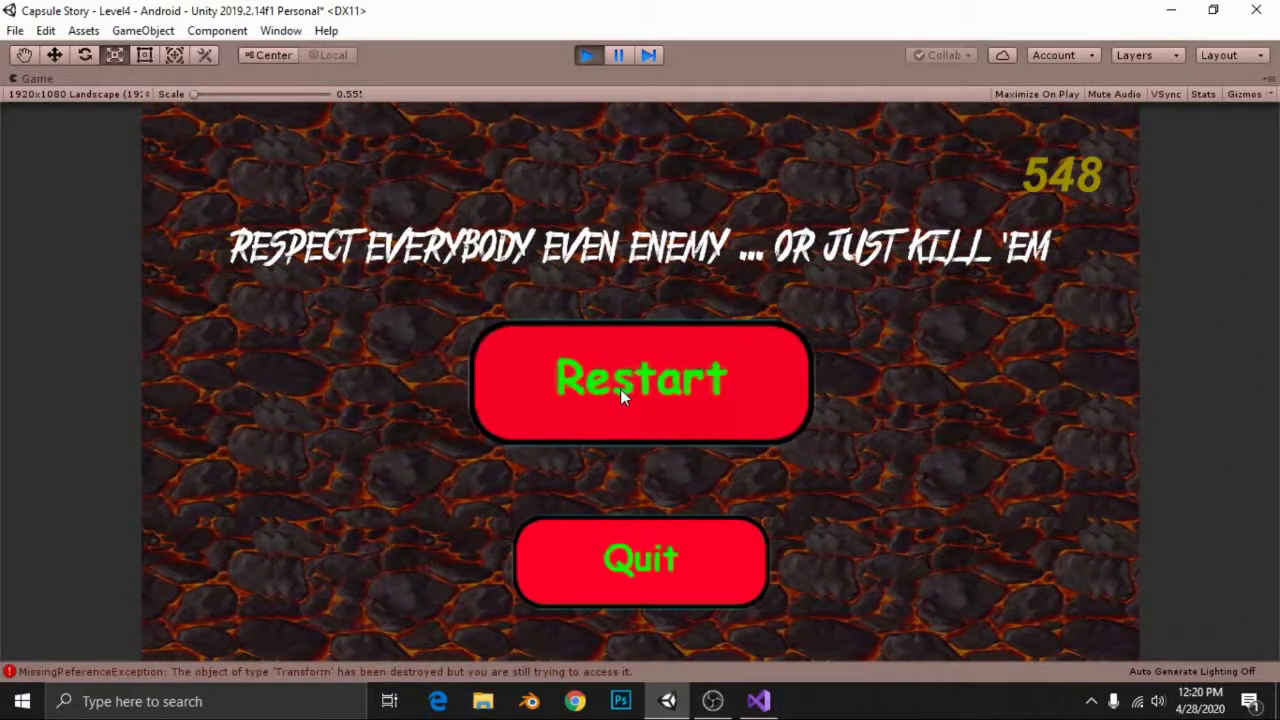
- Leave Play mode at the Level4 game-over screen and bring the OBS recorder window forward
{"action": "key", "text": "ctrl+p"}
{"action": "key", "text": "alt+Tab"}
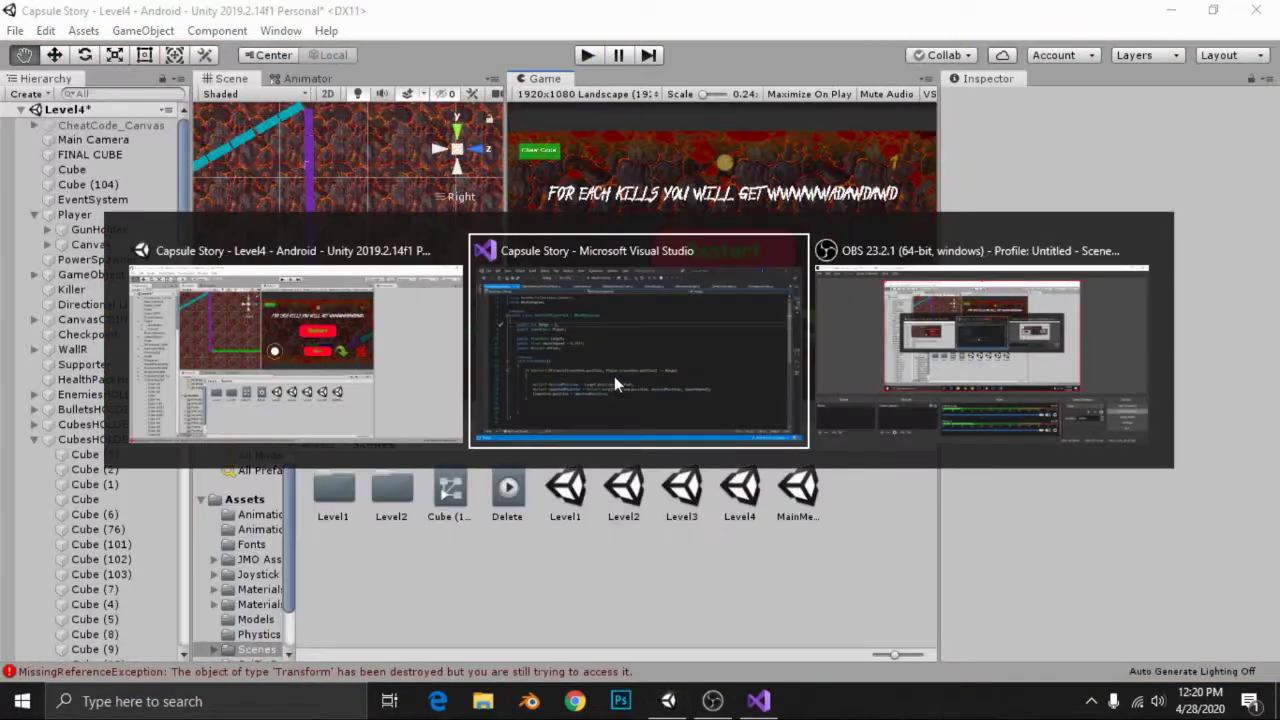
{"action": "key", "text": "alt+Tab"}
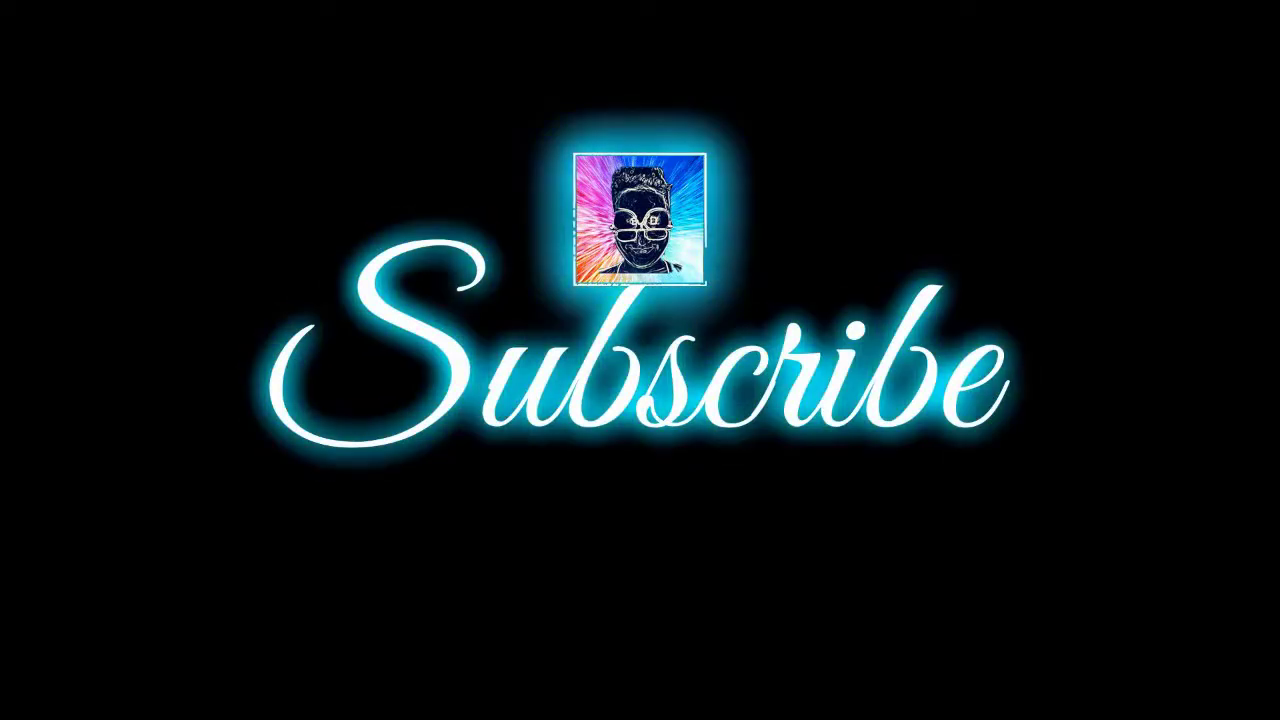